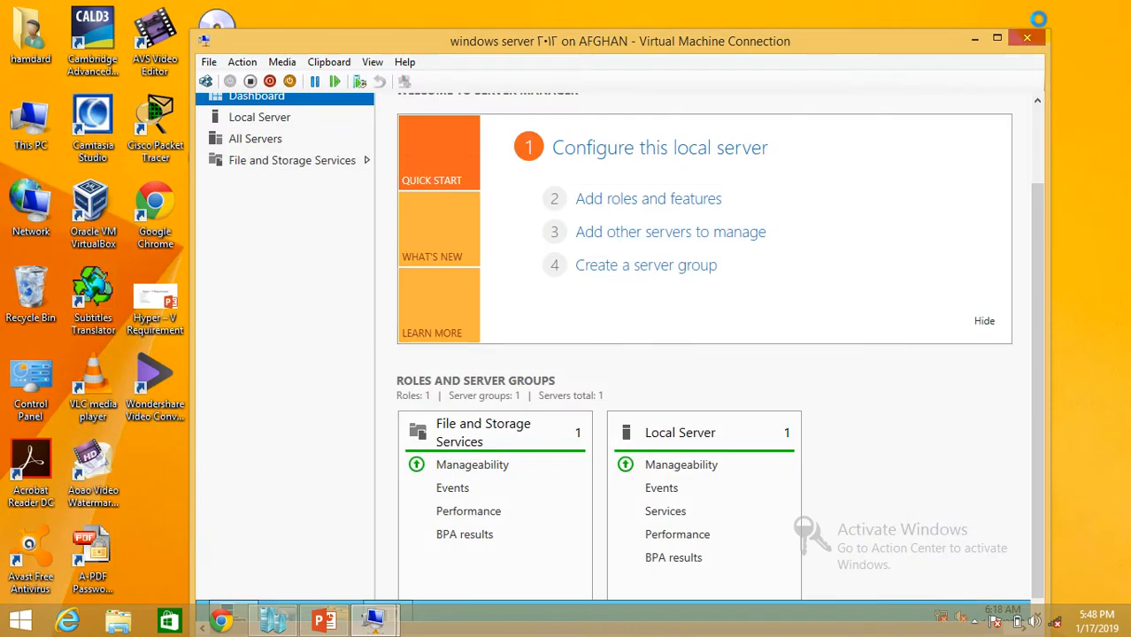
Step: Close Server Manager in the Windows Server 2012 virtual machine and cancel the Shutdown Event Tracker
left_click_drag(1035, 214, 1030, 121)
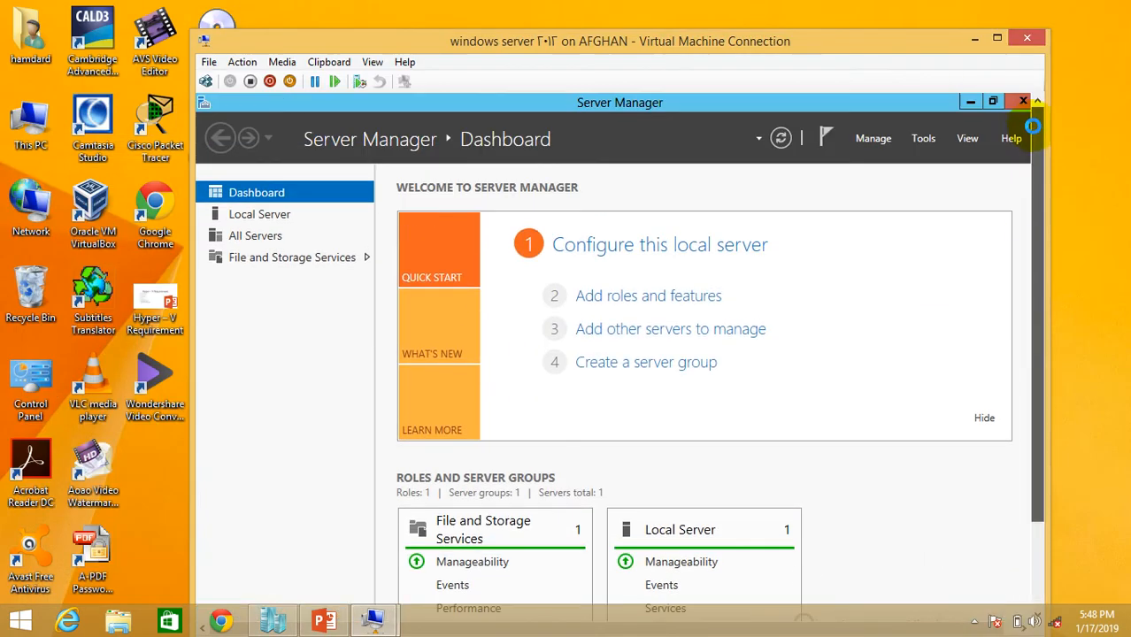
left_click(1018, 102)
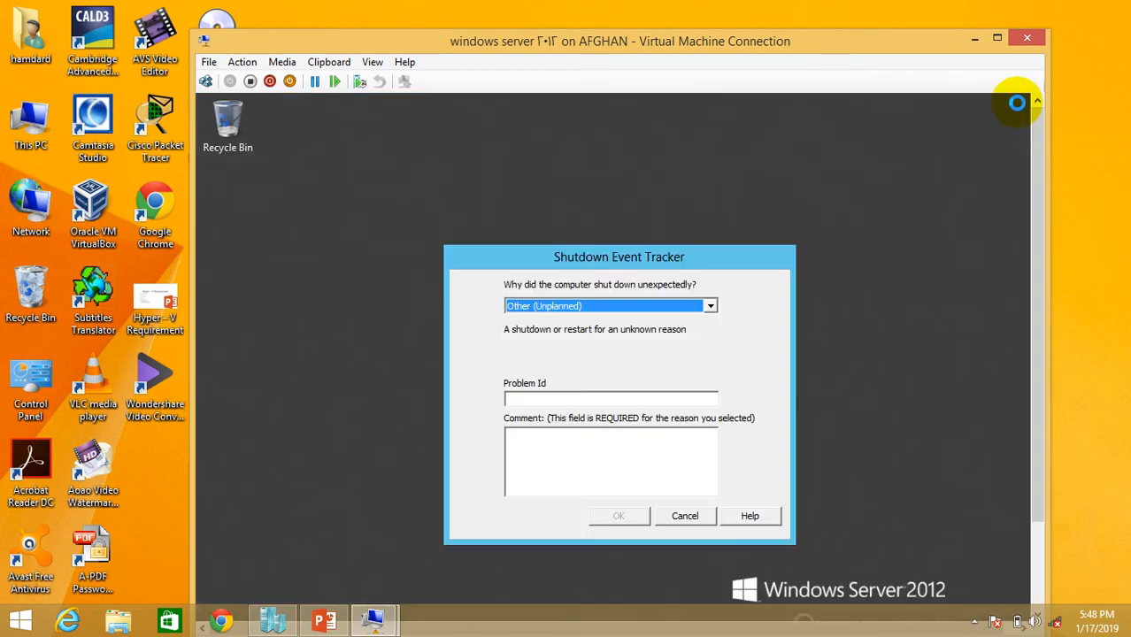
left_click(684, 517)
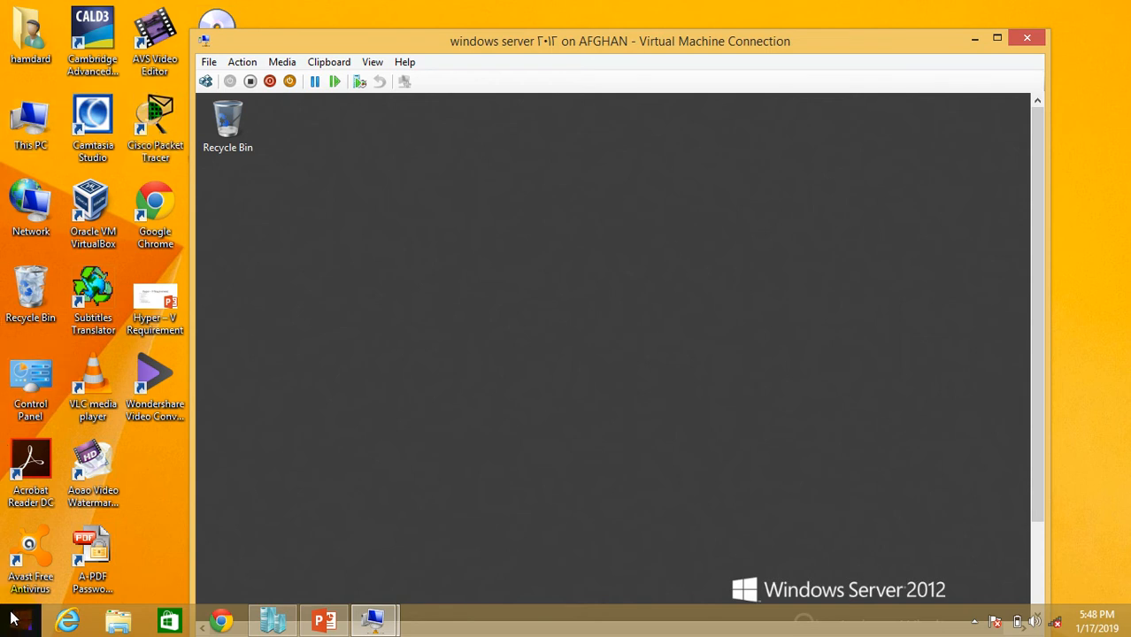
Step: Move the windows server 2012 connection window to the desktop's upper-left corner and bring the Windows 7 connection window to the front
left_click(9, 625)
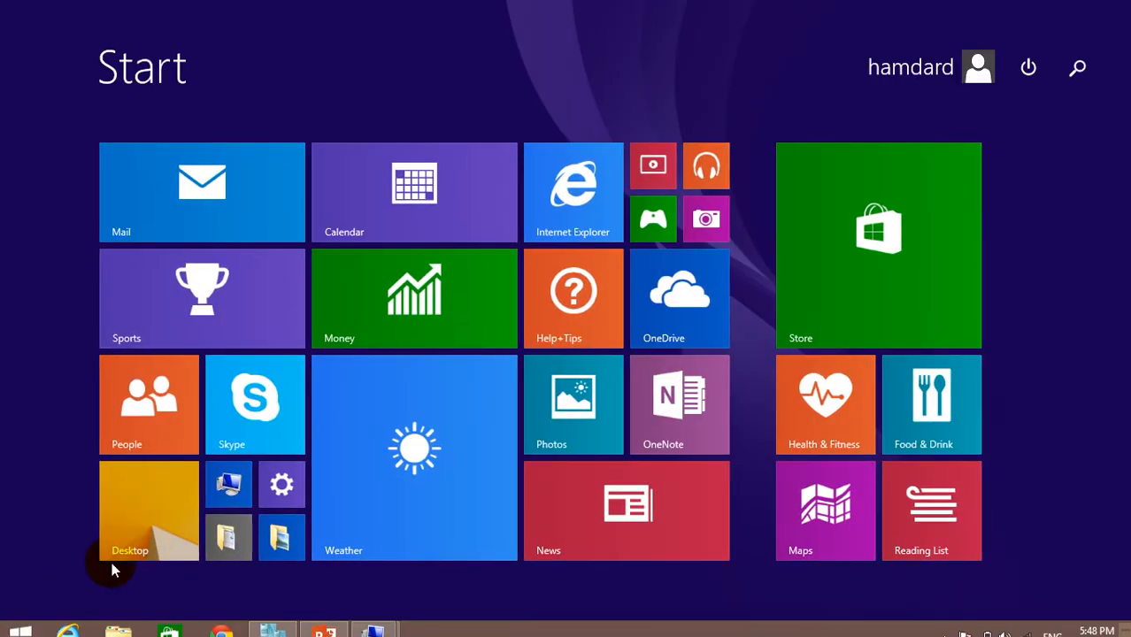
left_click(133, 545)
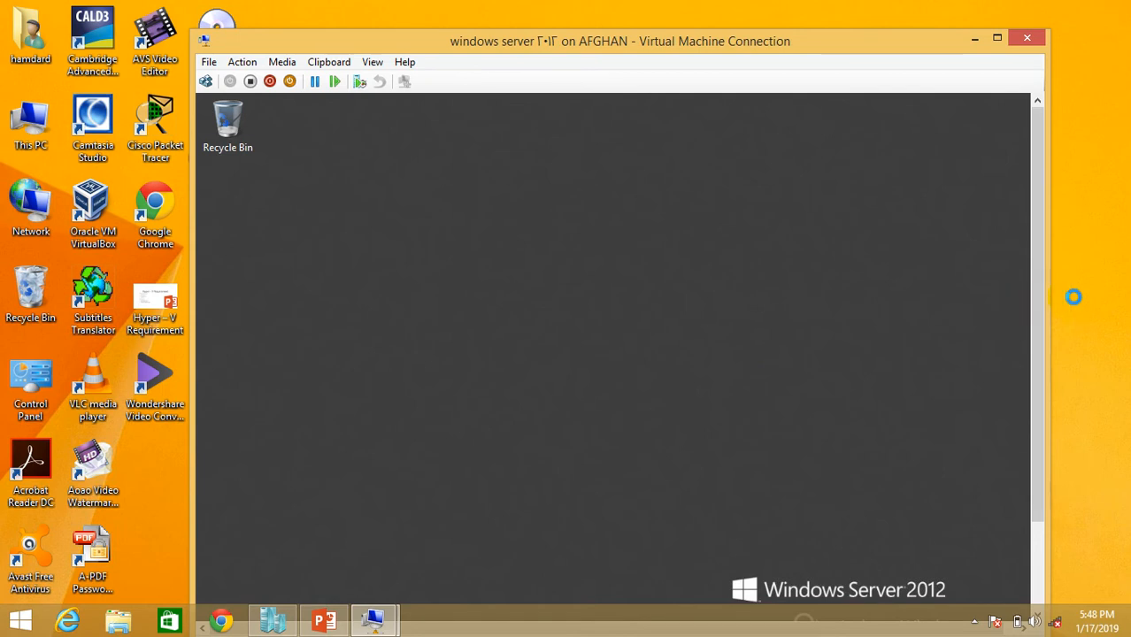
left_click_drag(1040, 317, 1022, 434)
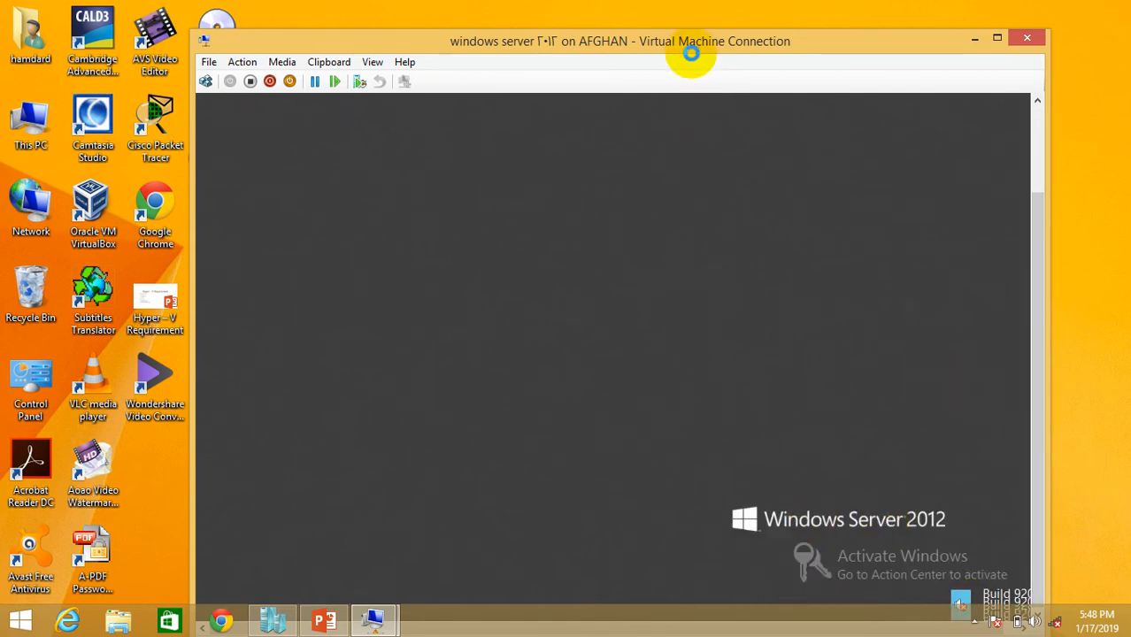
left_click_drag(673, 39, 598, 3)
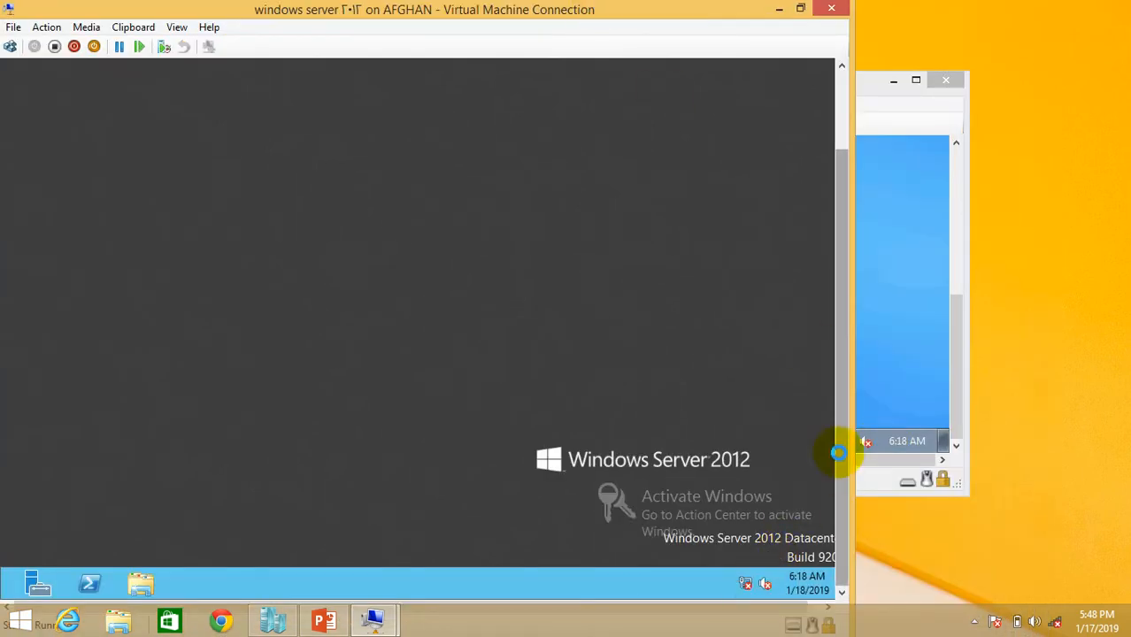
left_click(903, 360)
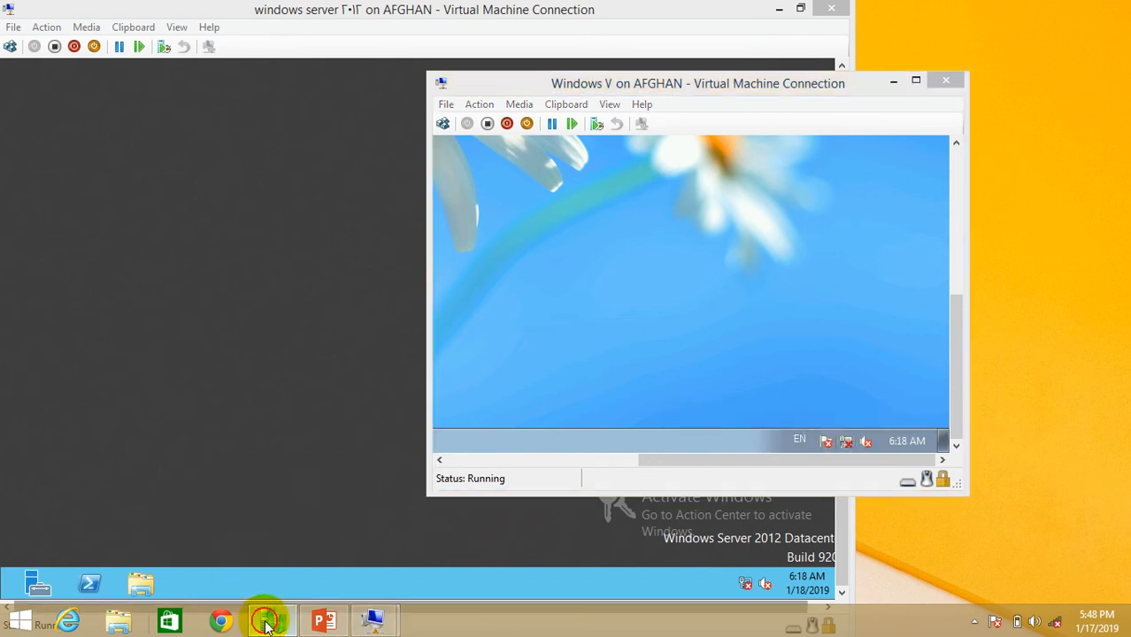
Step: Switch to Hyper-V Manager and create a new external virtual switch in the Virtual Switch Manager
left_click(270, 622)
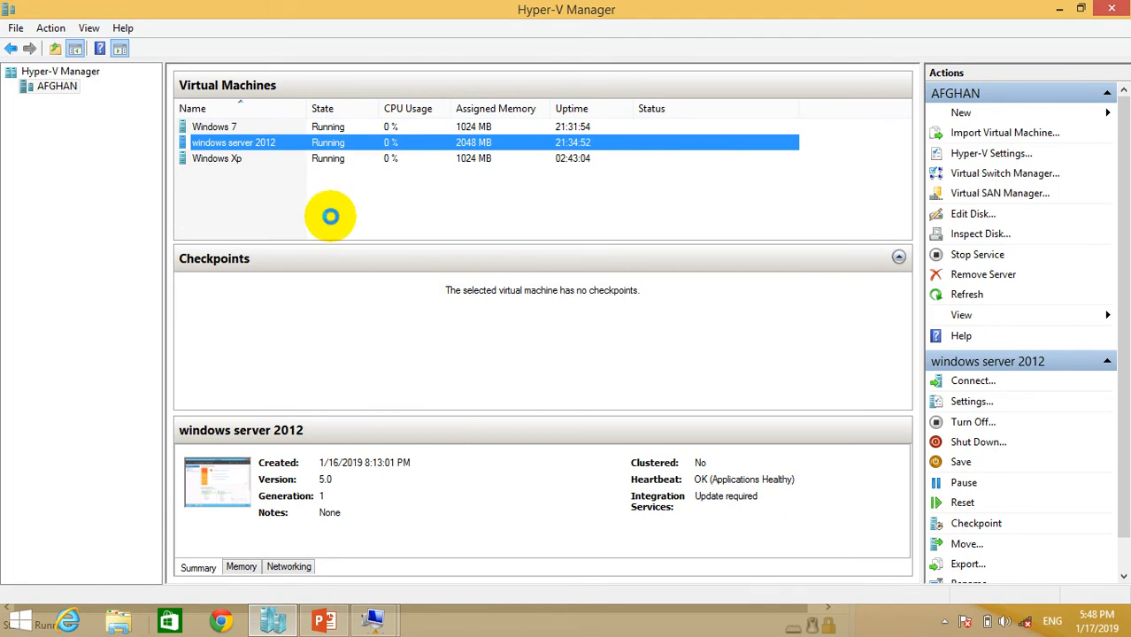
left_click(275, 126)
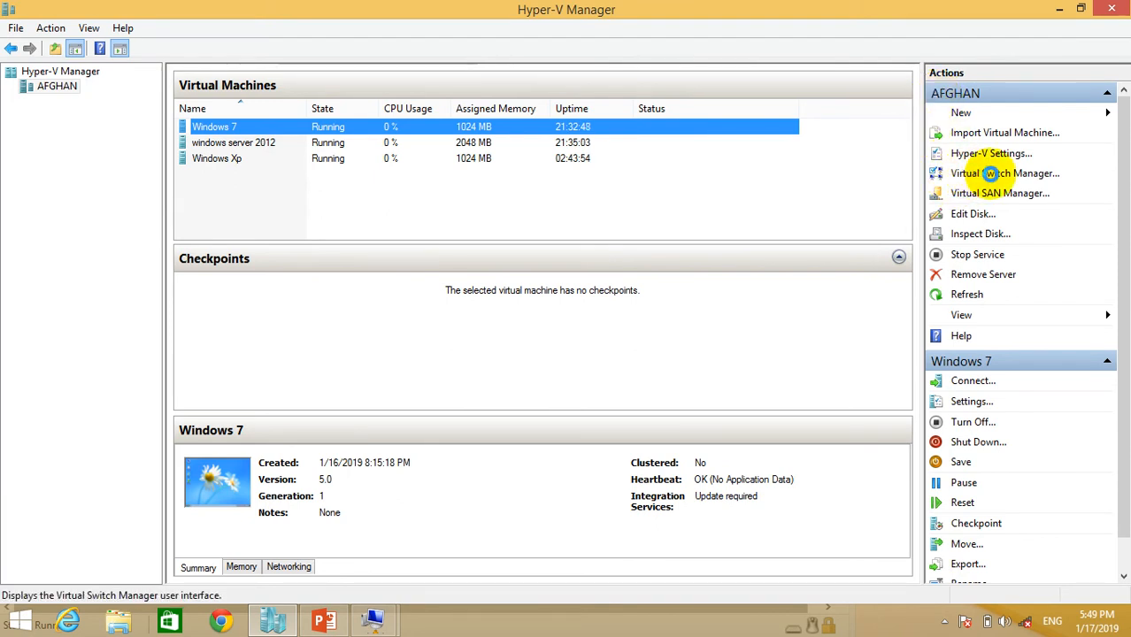
left_click(991, 173)
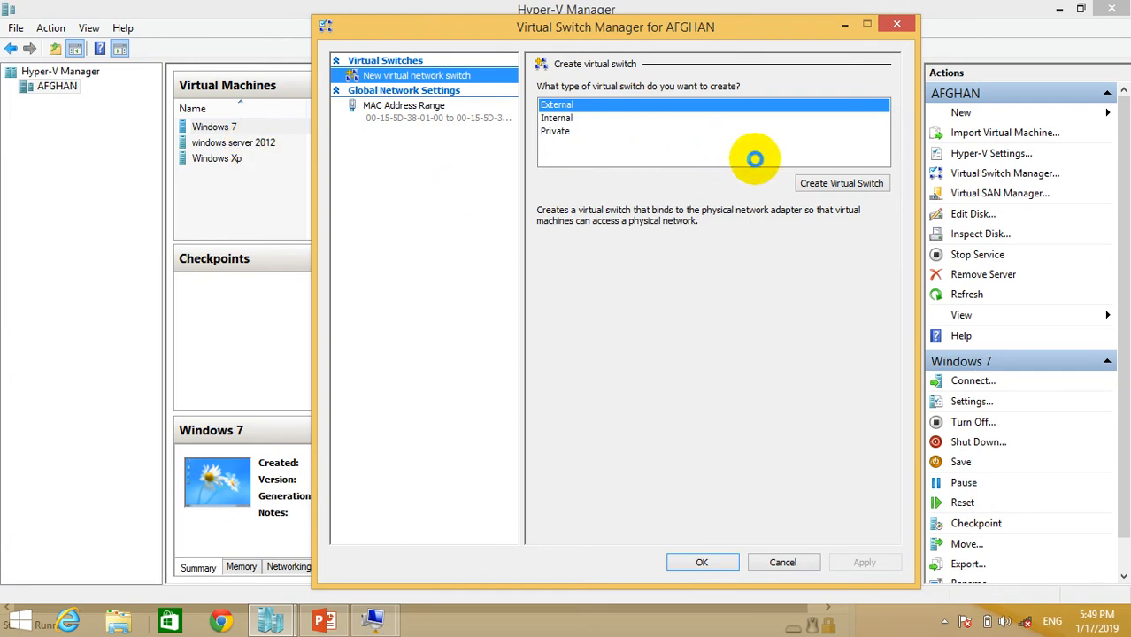
left_click(805, 183)
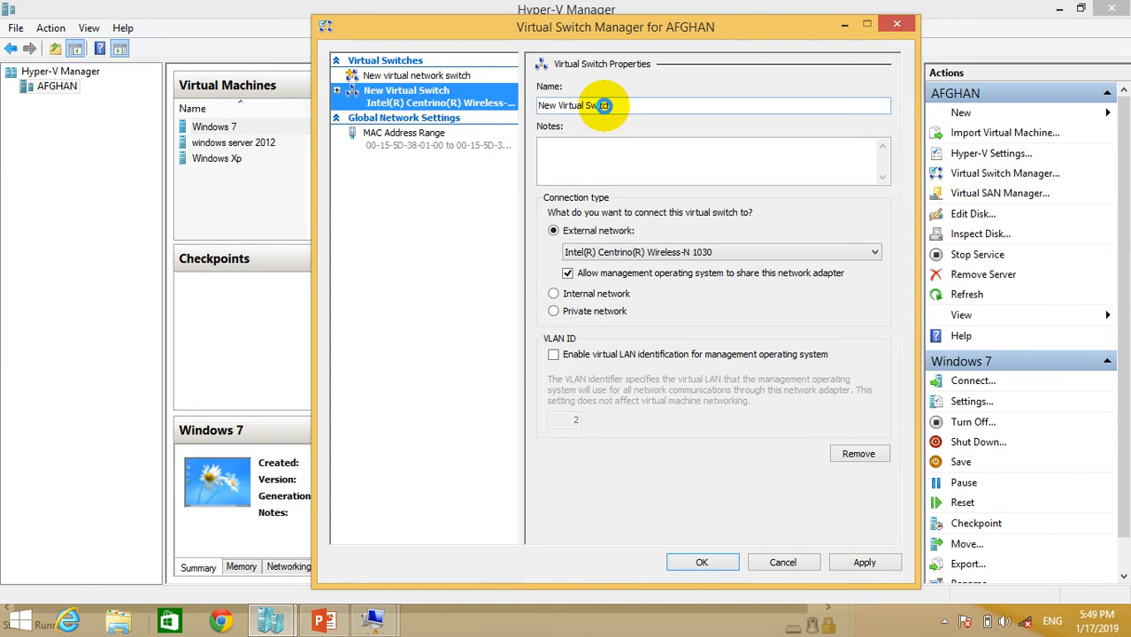
Step: Name the new virtual switch "my Network"
left_click_drag(616, 106, 543, 103)
key("BackSpace")
key("ctrl+z")
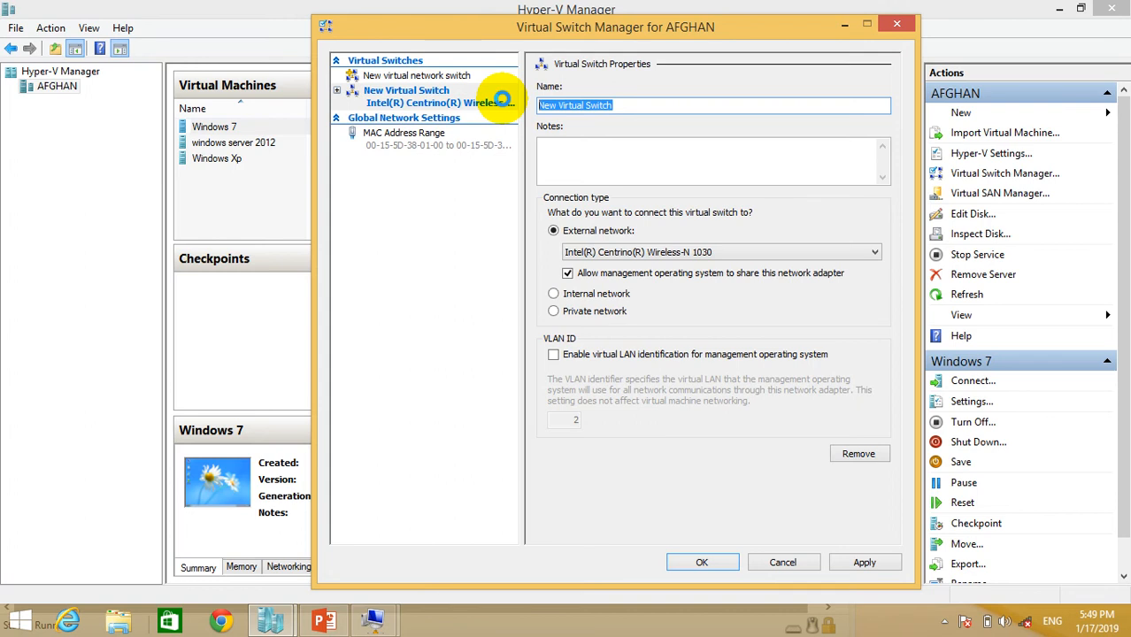
type("my Network")
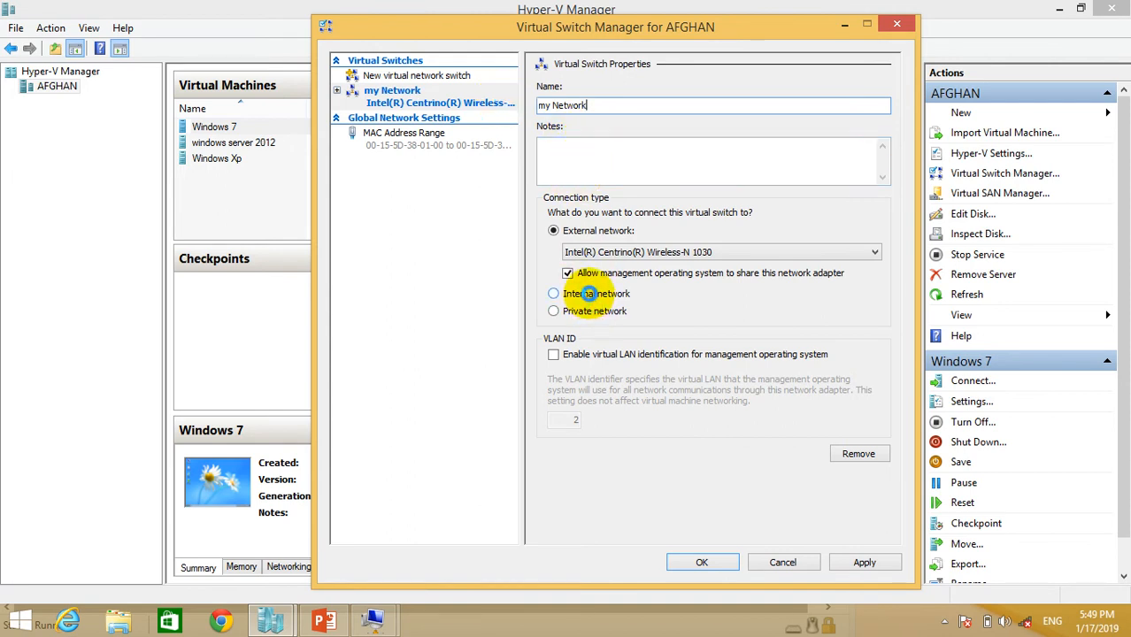
Step: Set the switch's connection type to Internal network, enable virtual LAN identification for the management operating system, and save the switch
left_click(589, 294)
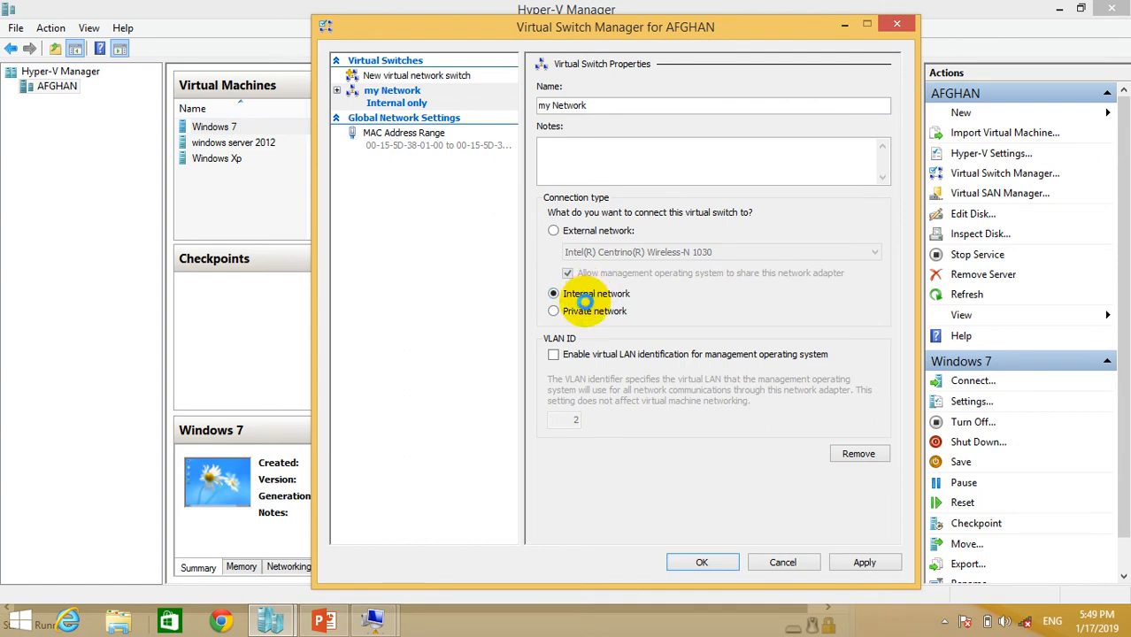
left_click(554, 355)
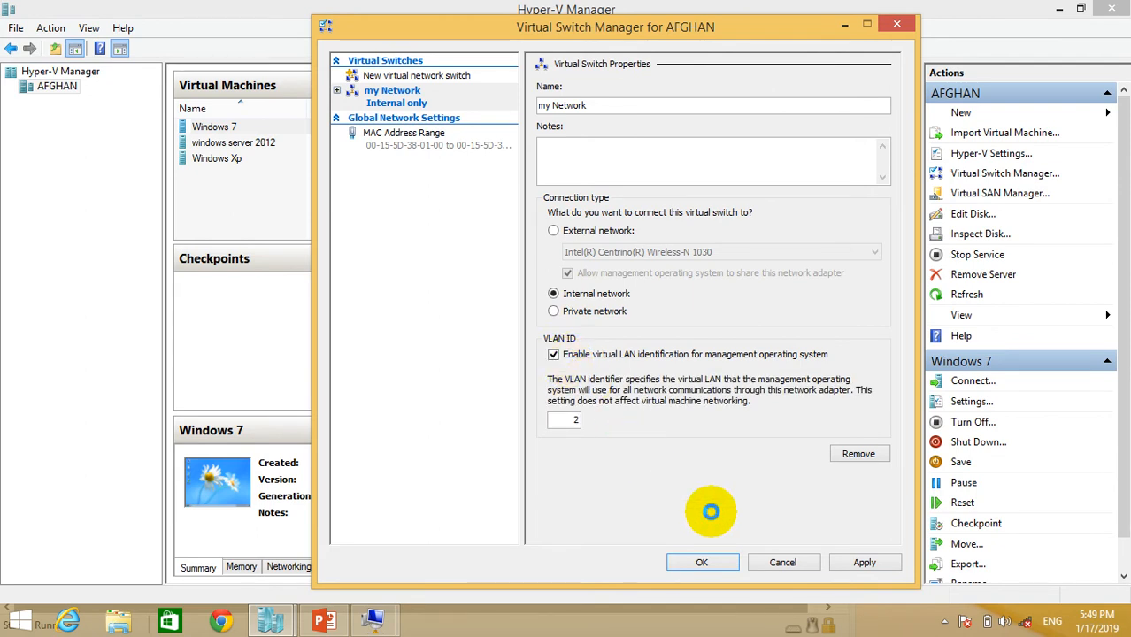
left_click(728, 561)
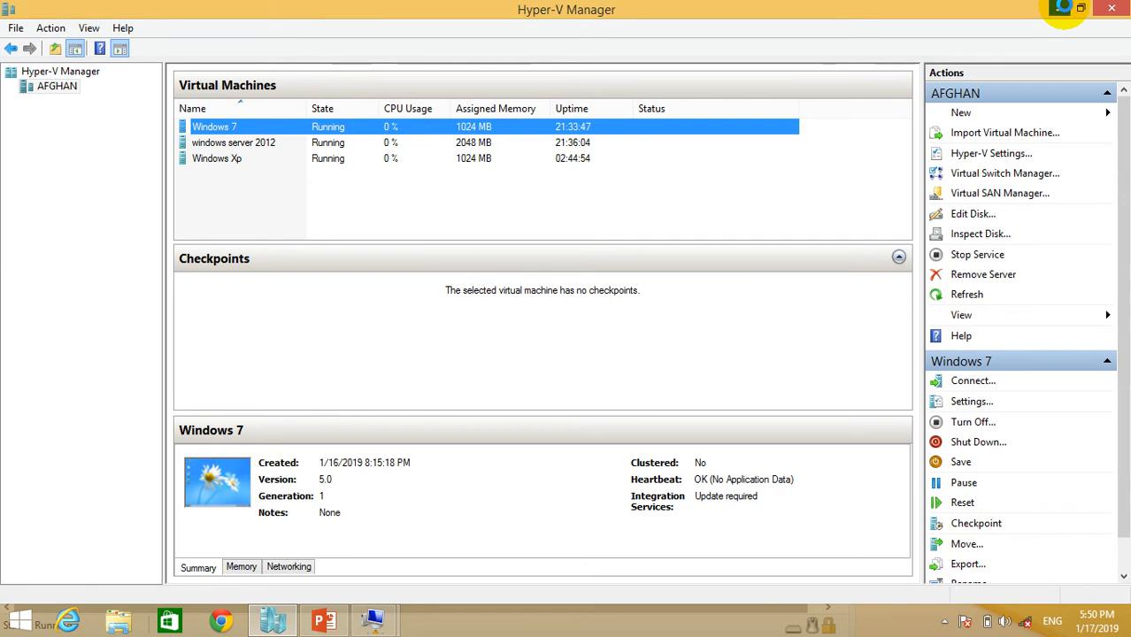
Step: Minimize Hyper-V Manager and check the host computer's list of available networks
left_click(1059, 7)
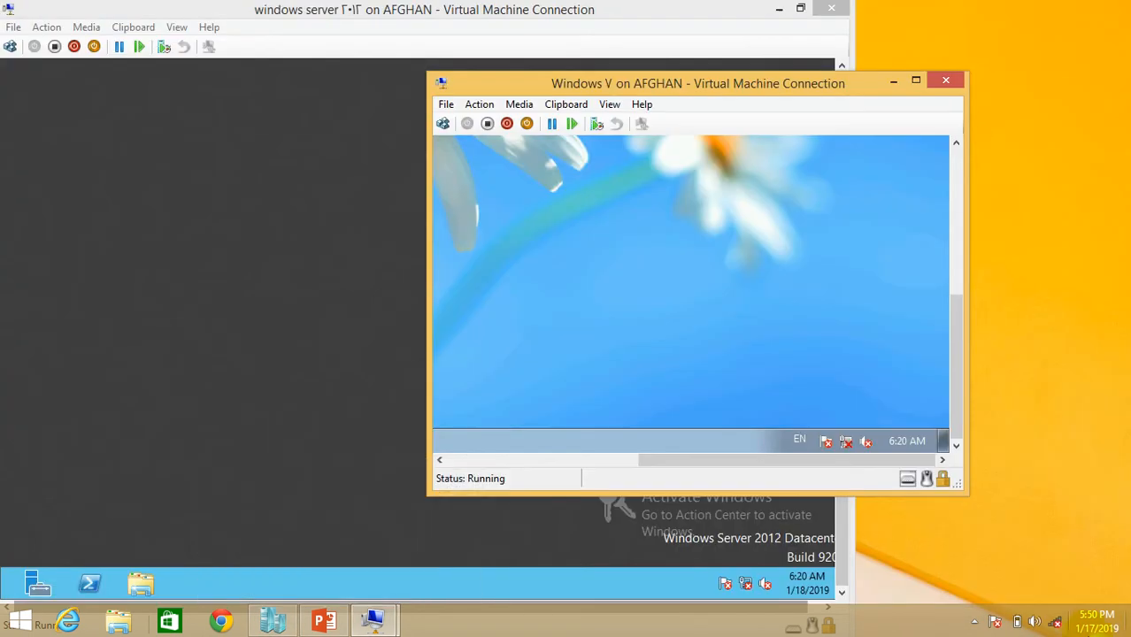
left_click(1053, 622)
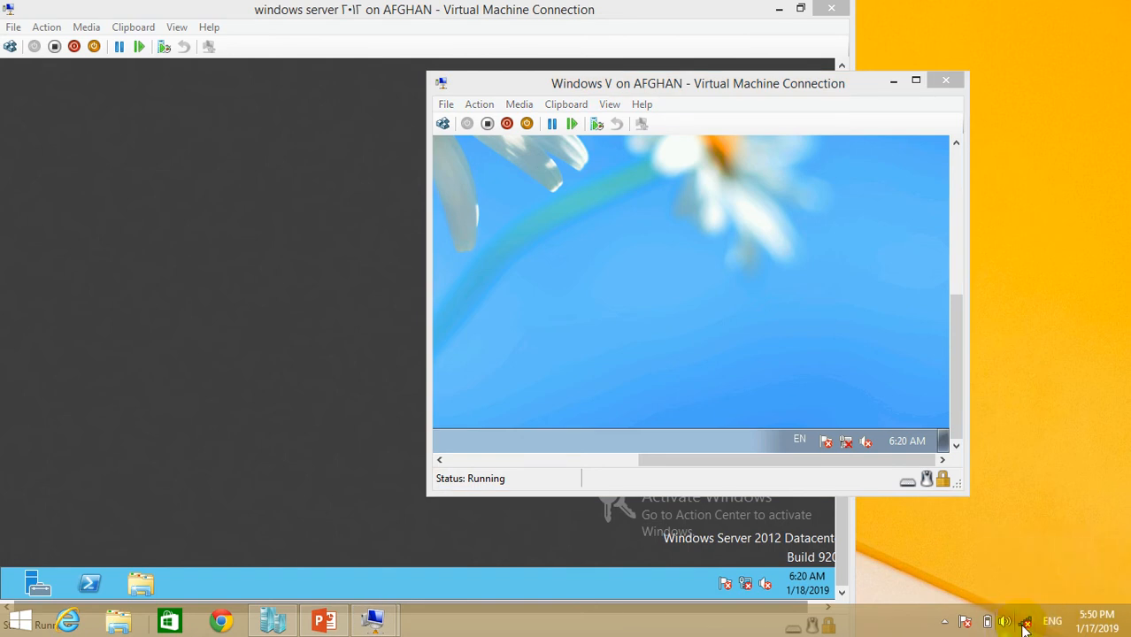
left_click(1026, 623)
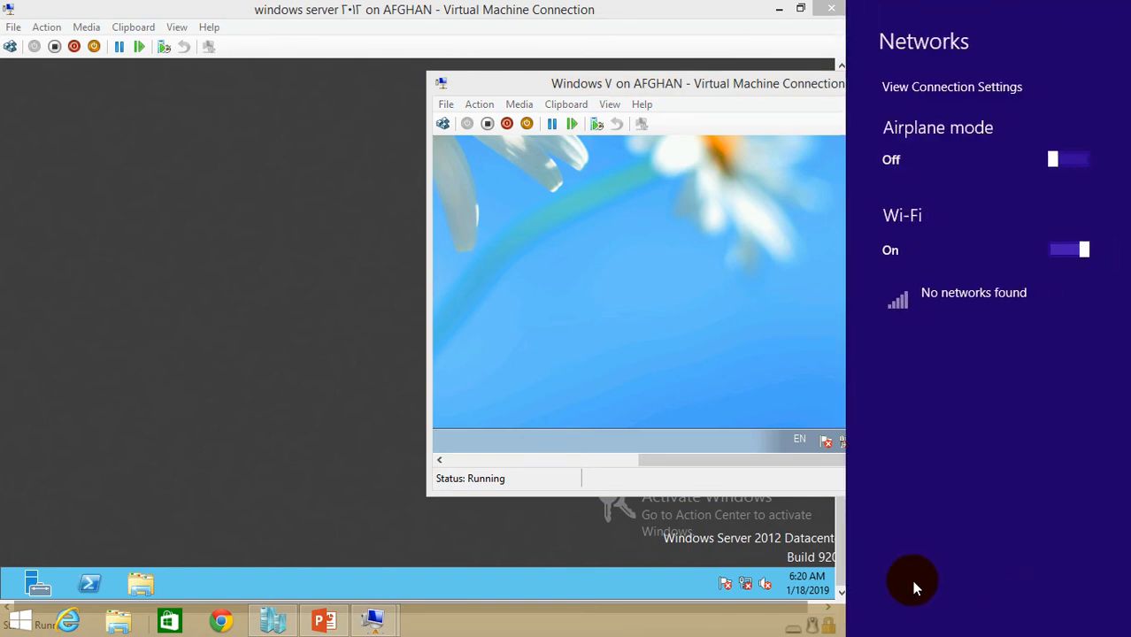
left_click(547, 556)
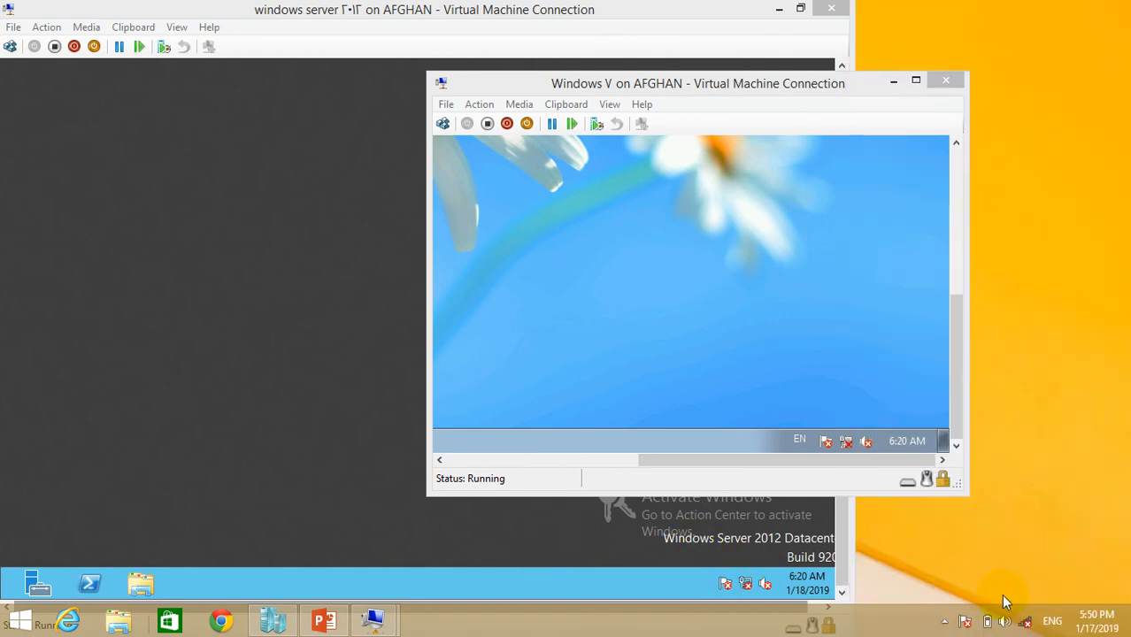
Step: Open the host's adapter settings from Network and Sharing Center and examine the vEthernet (my Network) connection
right_click(1026, 624)
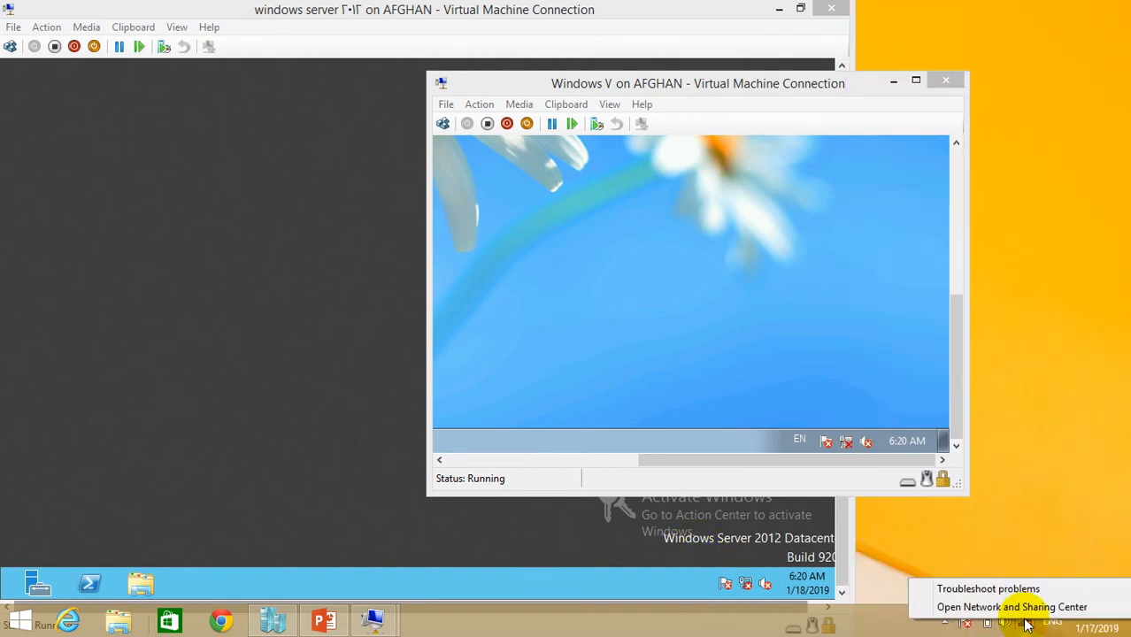
left_click(1025, 610)
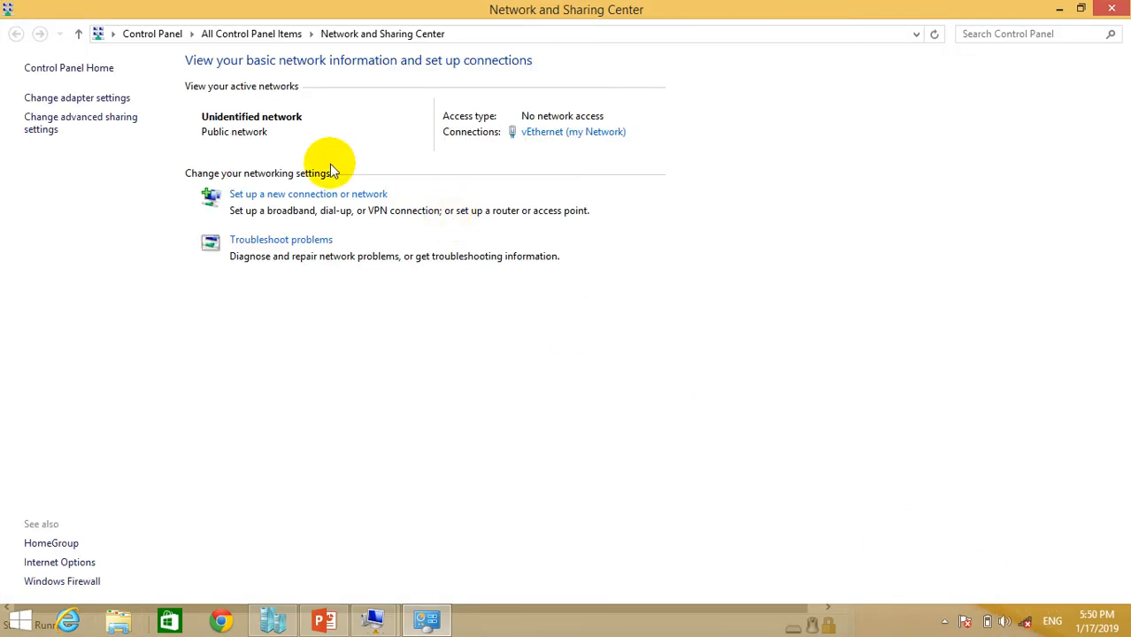
left_click(53, 97)
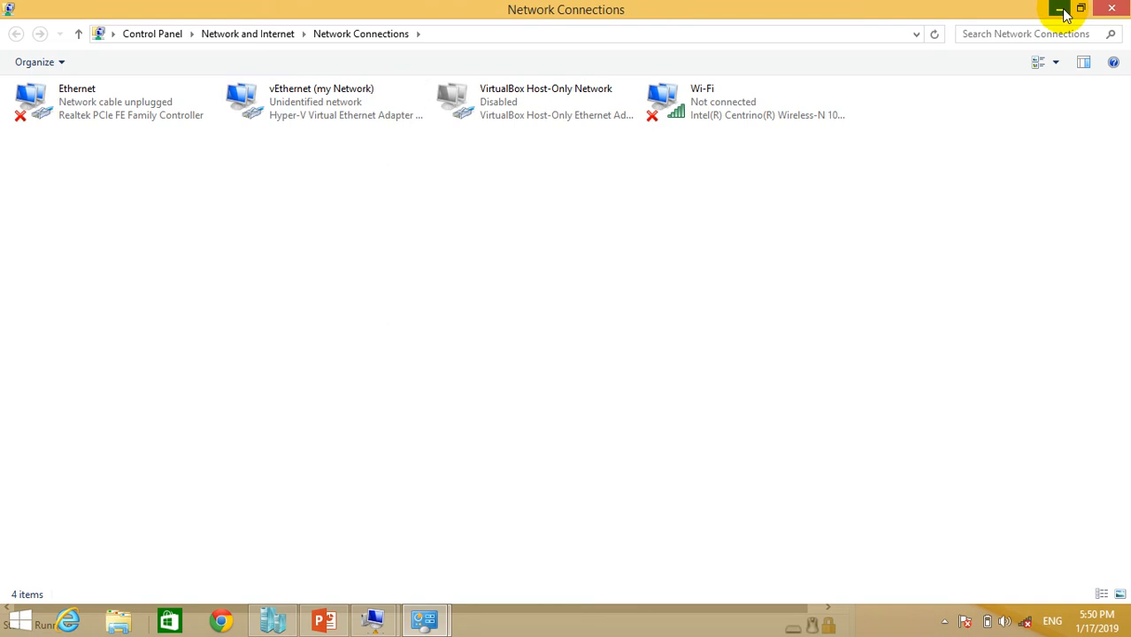
left_click(327, 100)
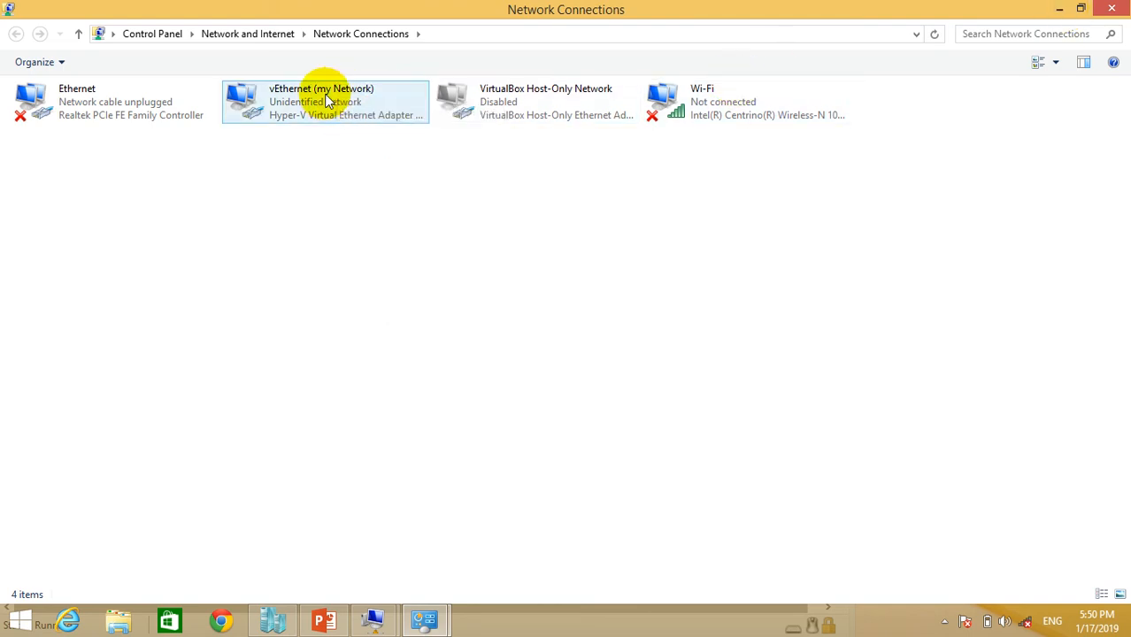
left_click(1060, 9)
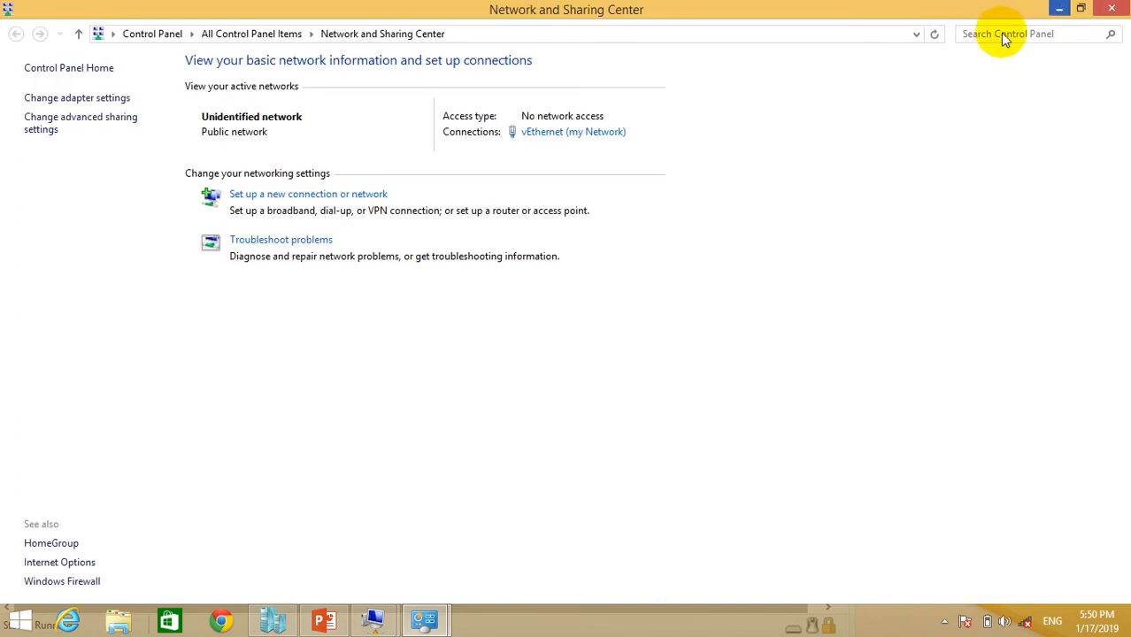
Step: In Hyper-V Manager, connect the Windows 7 virtual machine's network adapter to the my Network virtual switch and save the settings
left_click(276, 621)
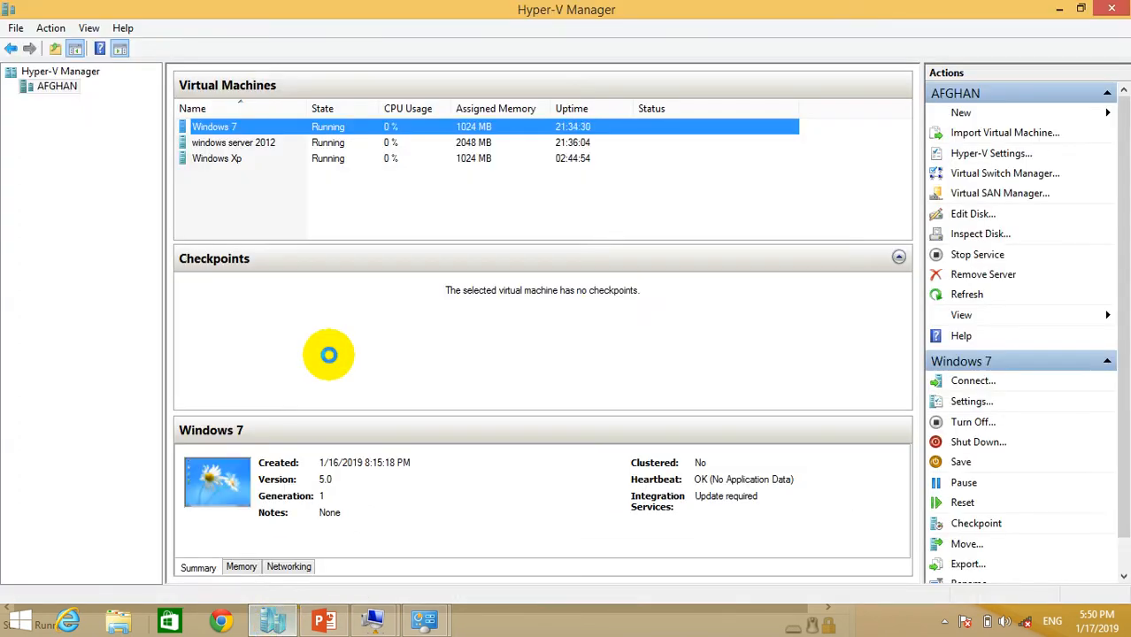
left_click(221, 142)
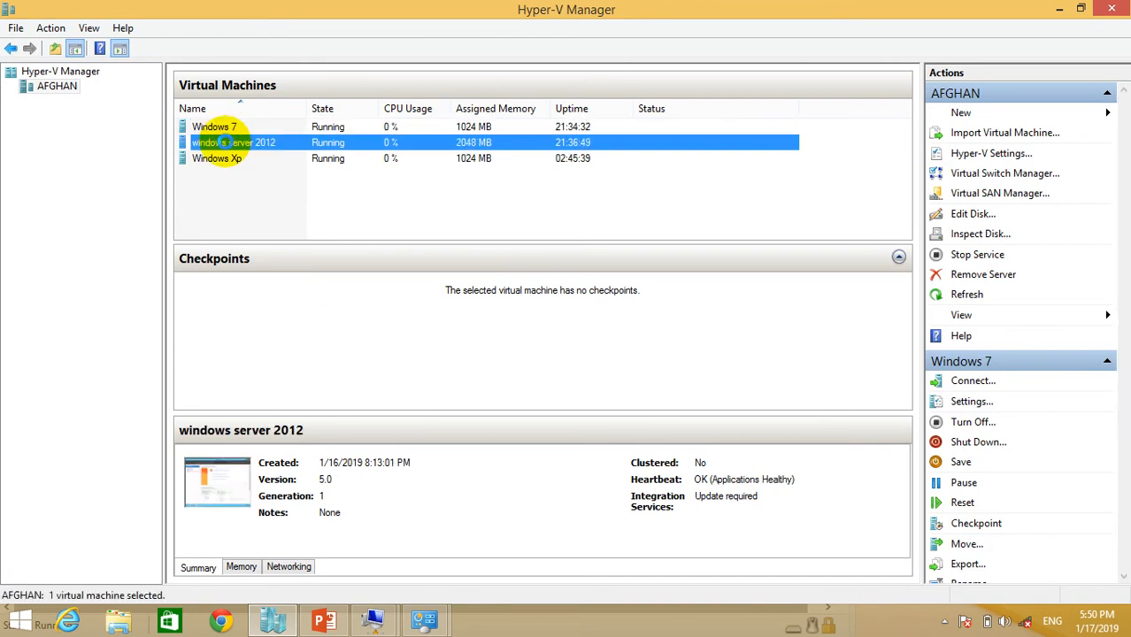
left_click(221, 126)
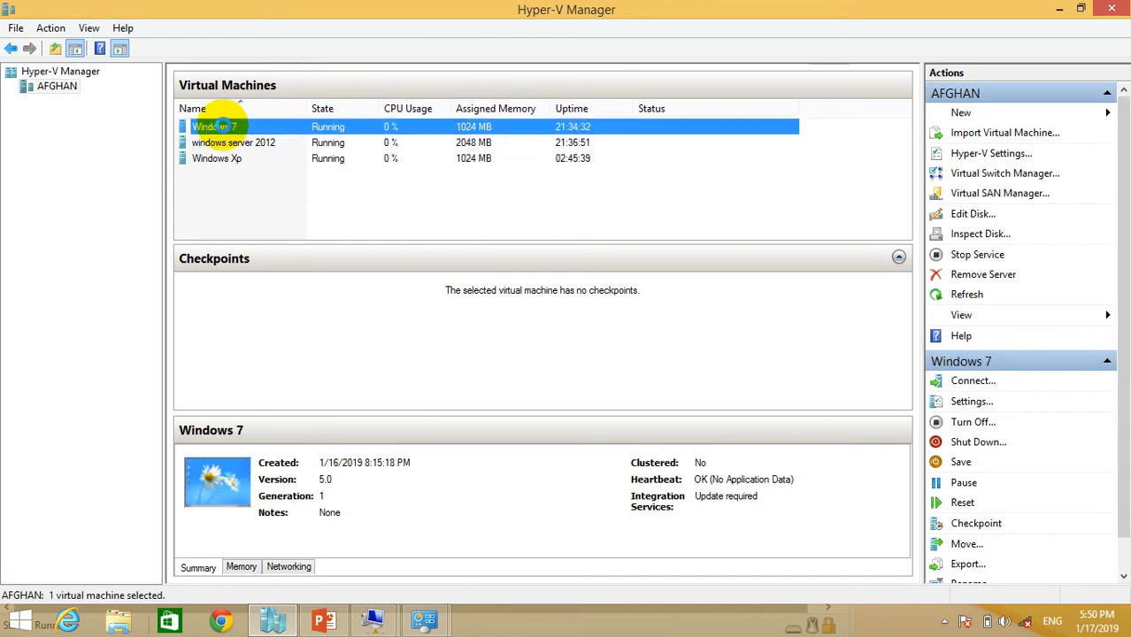
left_click(949, 401)
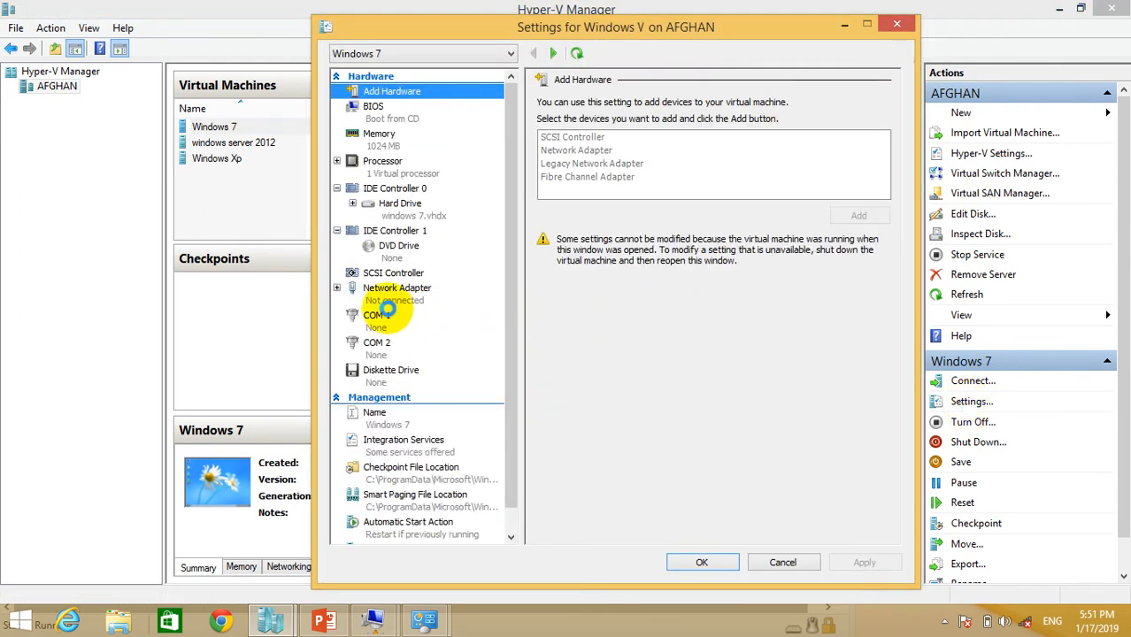
left_click(390, 297)
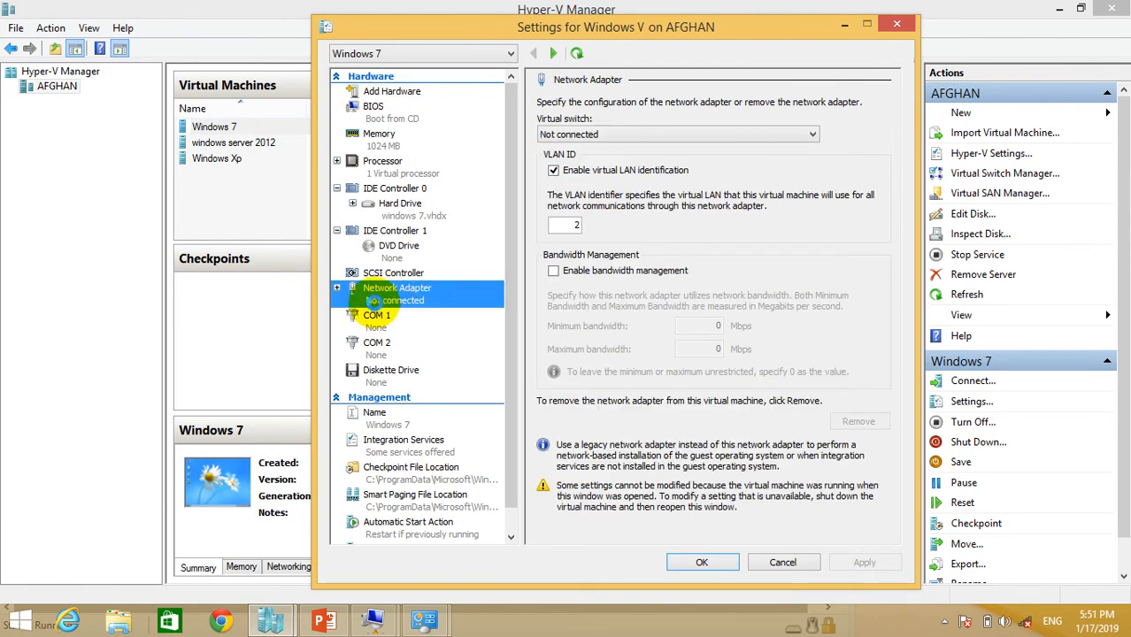
left_click(547, 134)
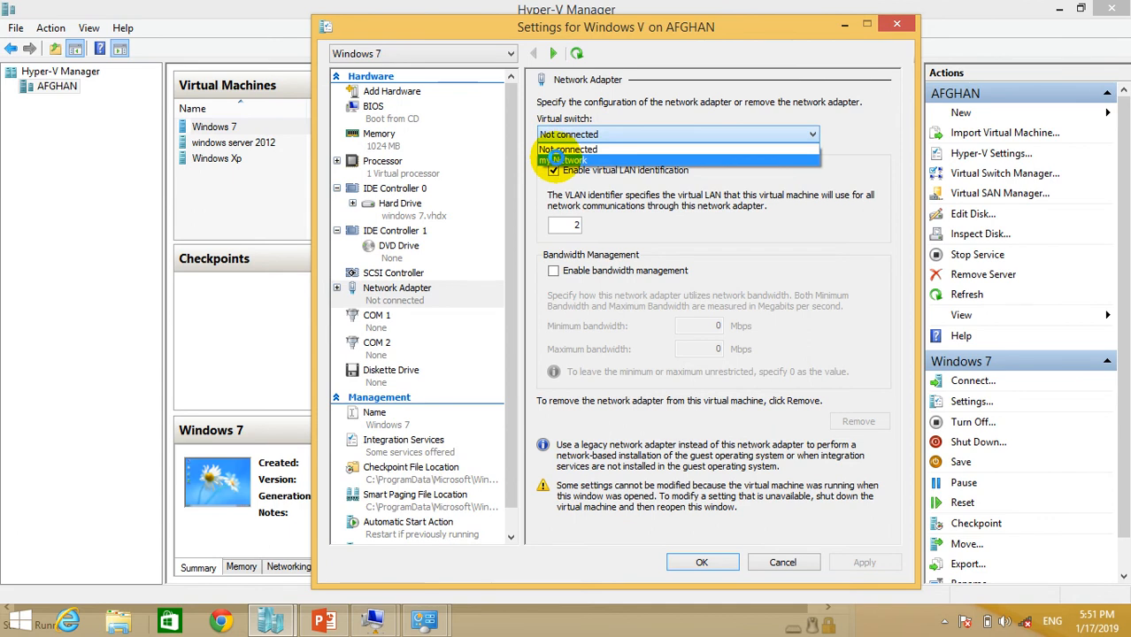
left_click(554, 159)
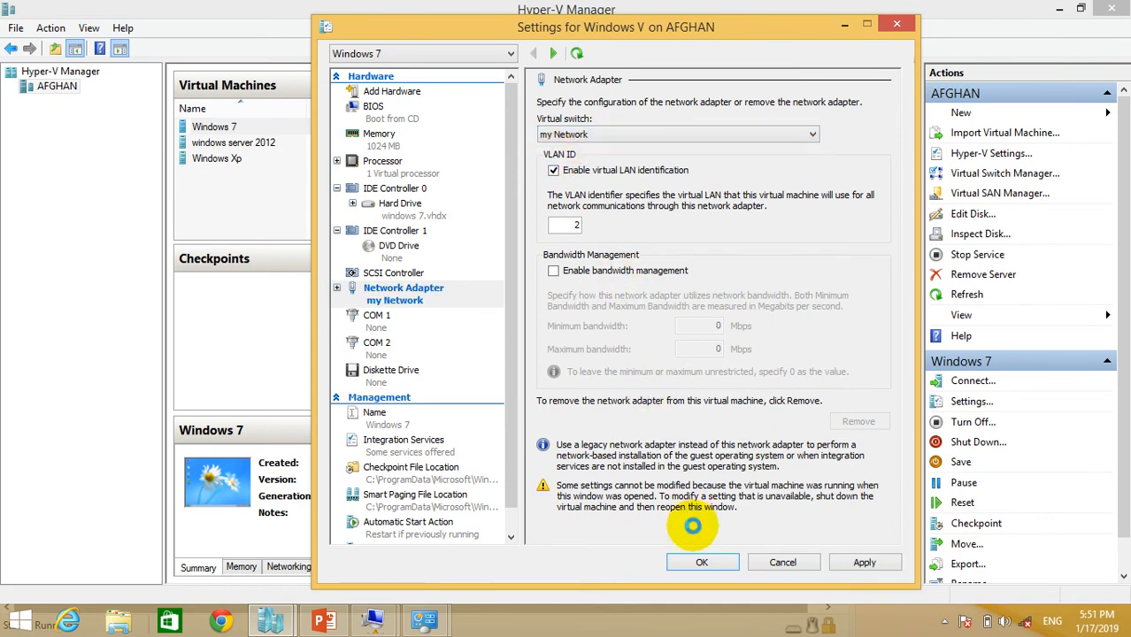
left_click(699, 562)
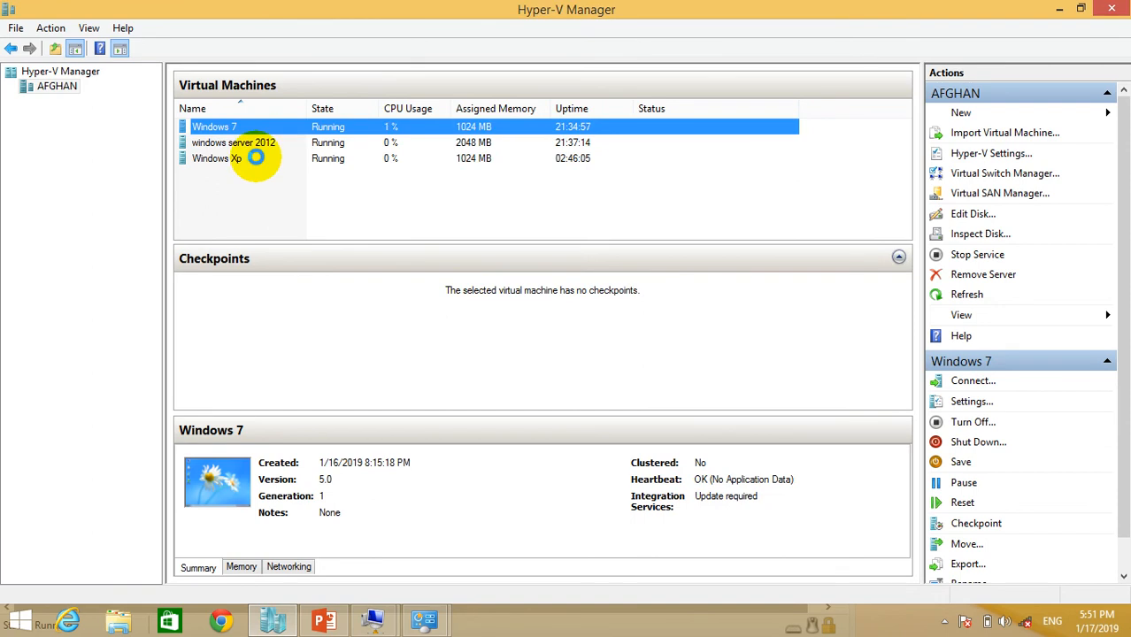
Step: Connect the windows server 2012 virtual machine's network adapter to the my Network switch, enable virtual LAN identification, and save the settings
left_click(244, 144)
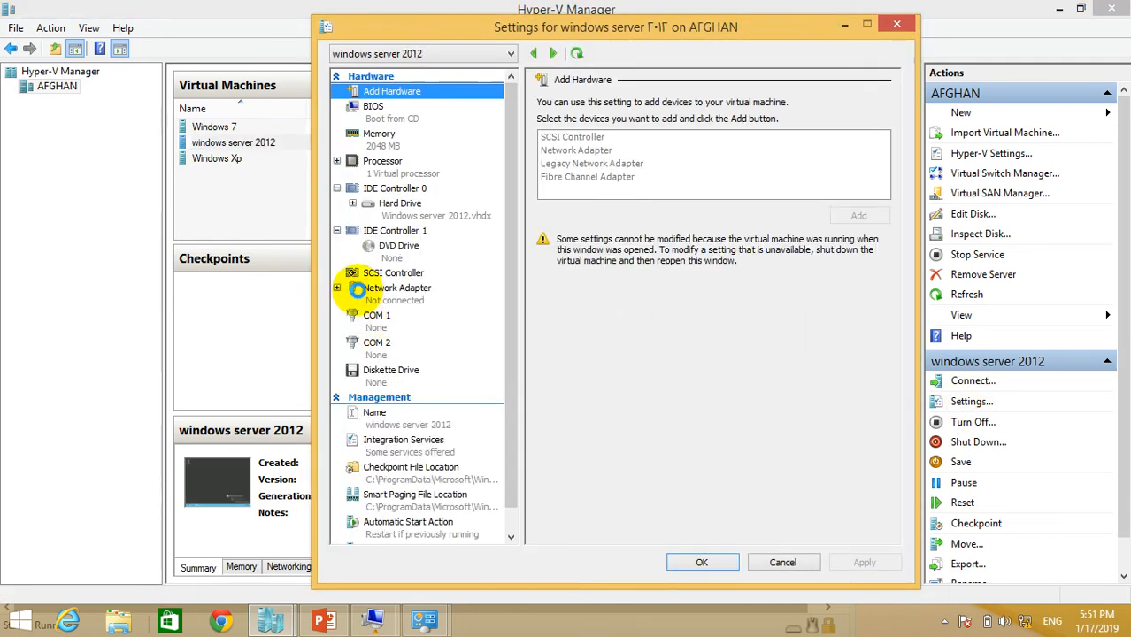
left_click(397, 294)
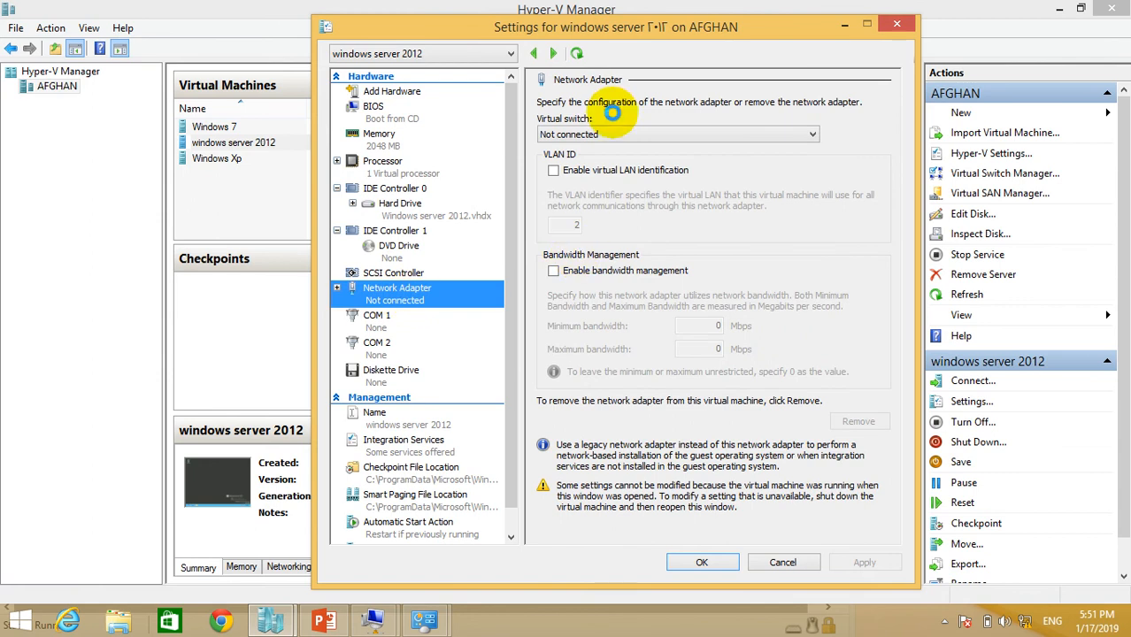
left_click(593, 135)
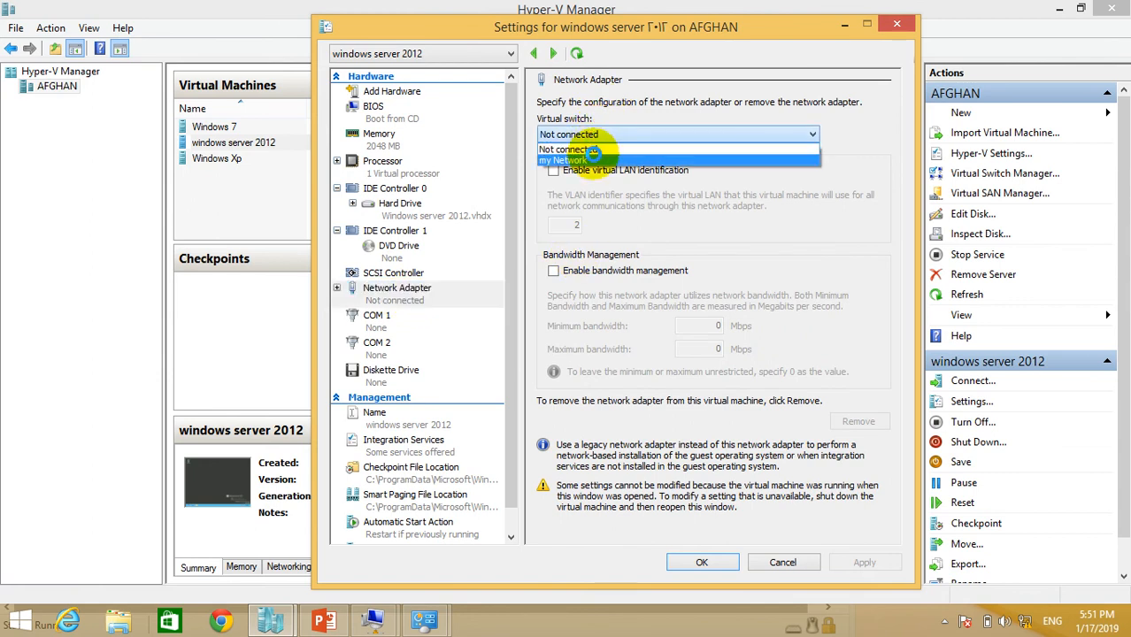
left_click(591, 157)
left_click(577, 170)
left_click(701, 562)
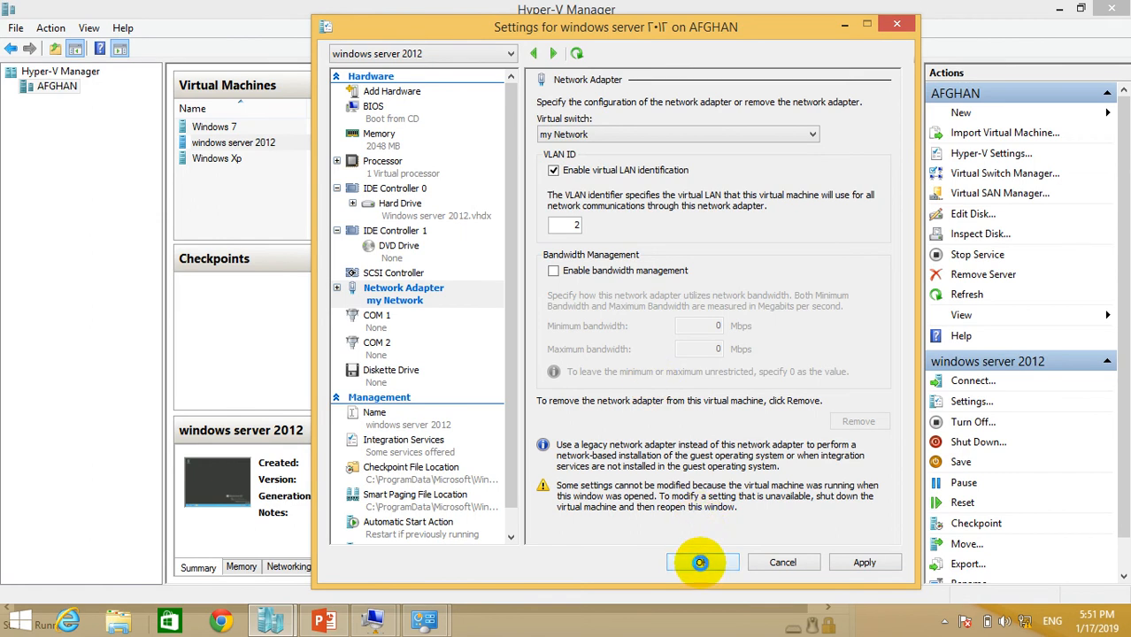
left_click(699, 563)
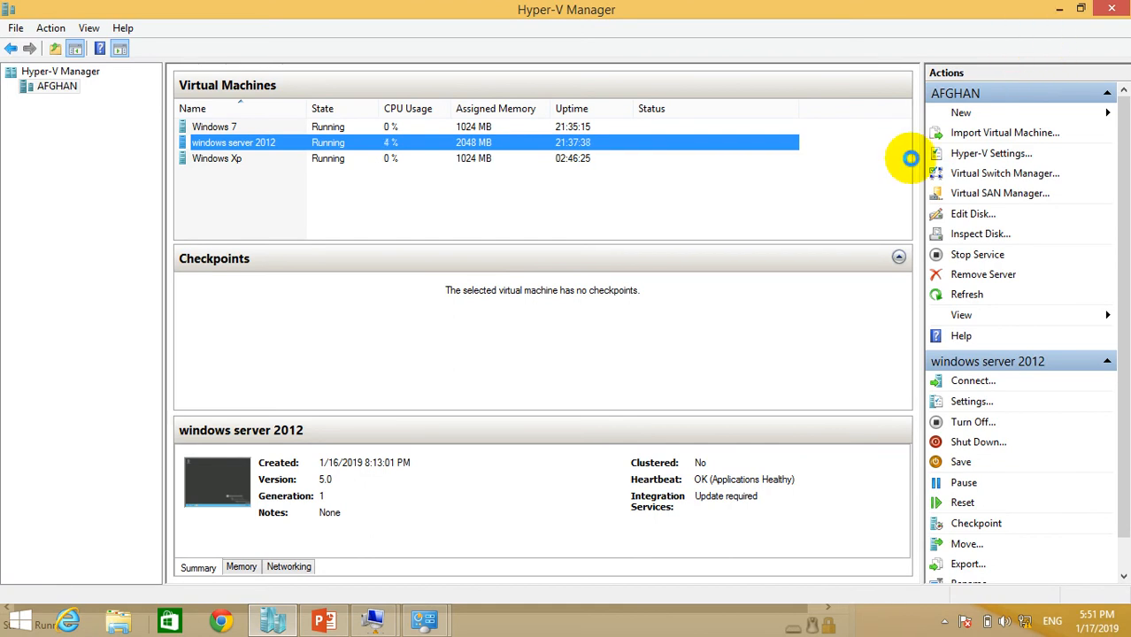
Step: Switch to the Windows 7 virtual machine, maximize its window, and open its adapter settings from Network and Sharing Center
left_click(1059, 8)
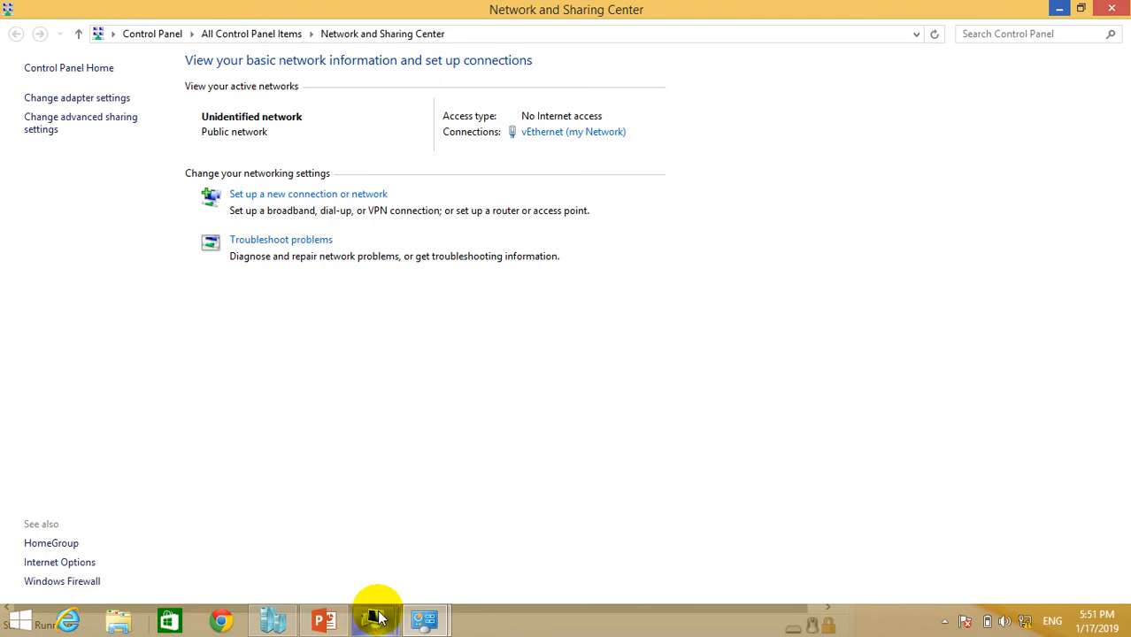
mouse_move(373, 607)
left_click(352, 542)
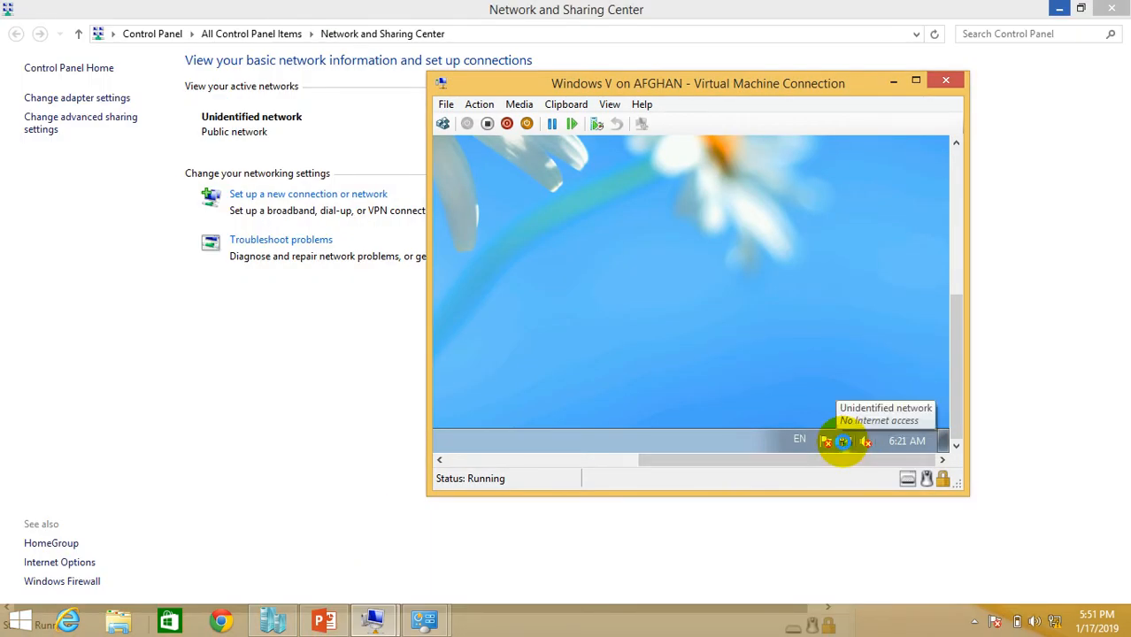
right_click(843, 441)
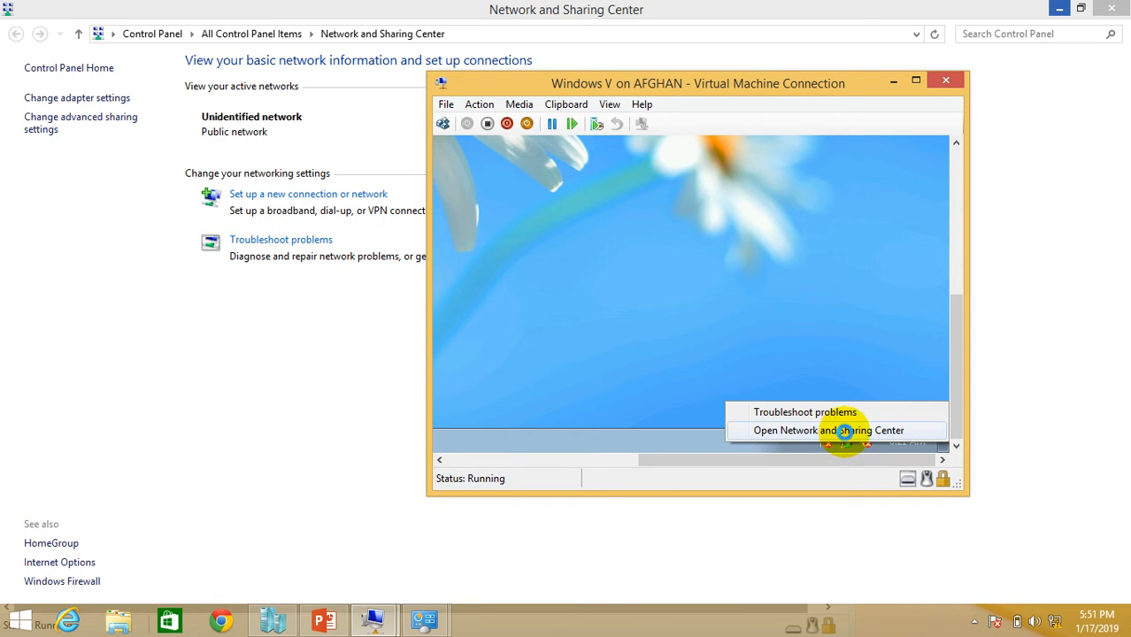
left_click(843, 431)
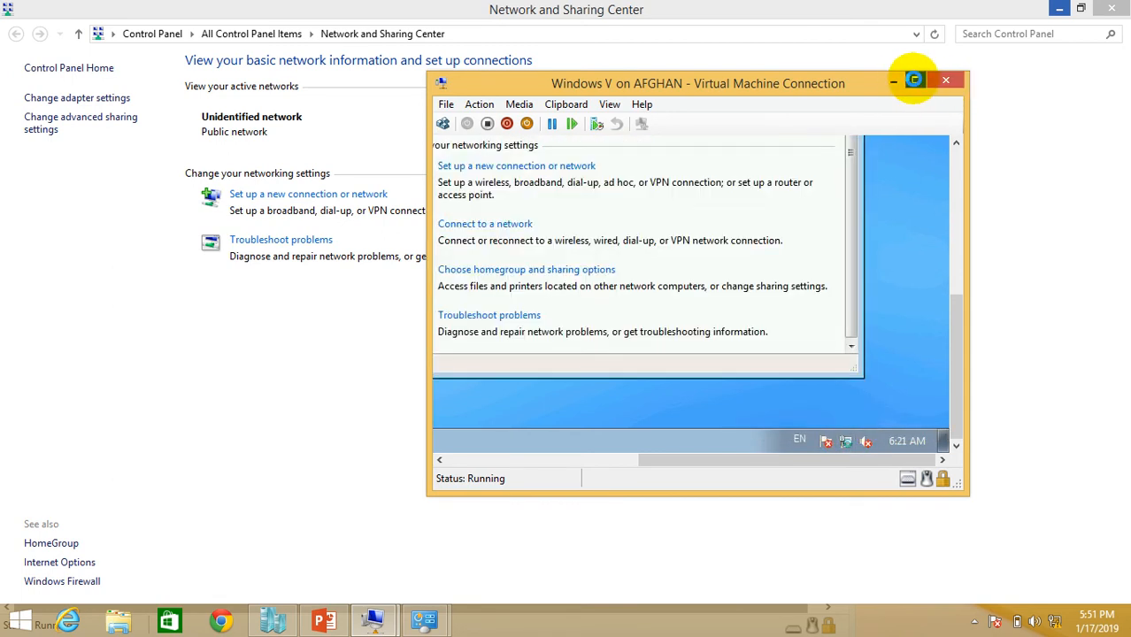
left_click(914, 80)
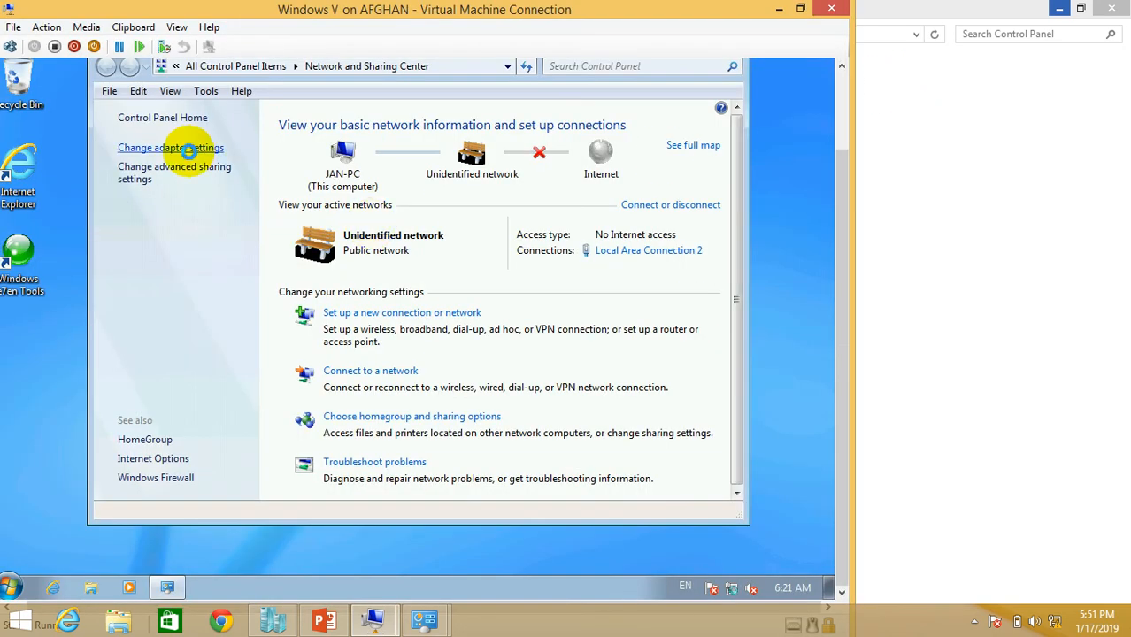
left_click(188, 149)
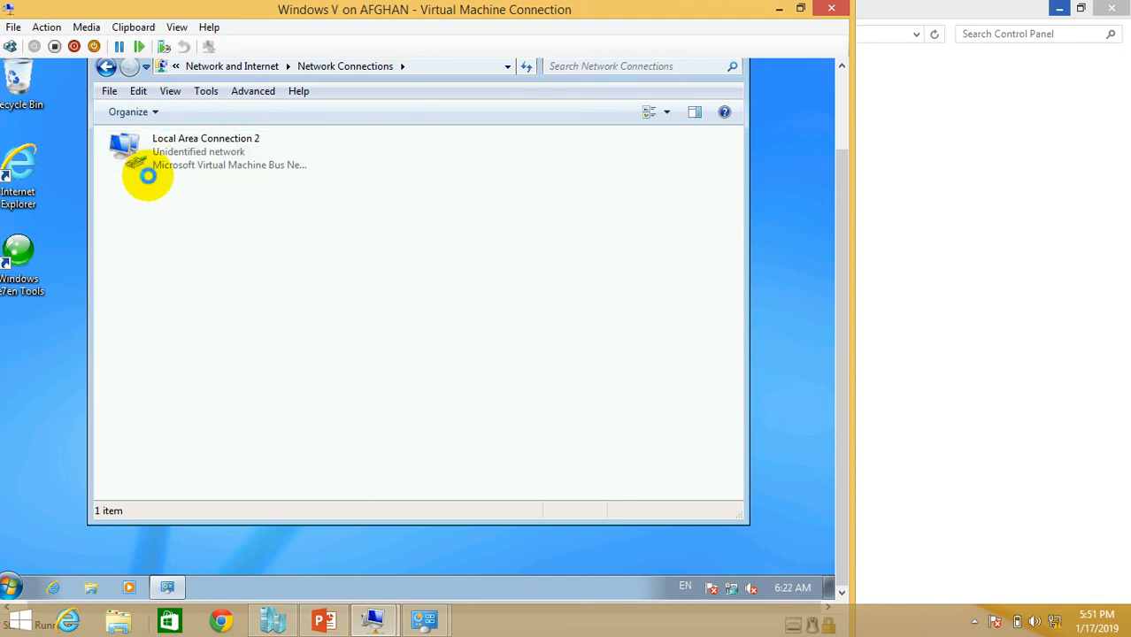
Step: Set Local Area Connection 2's IPv4 properties to obtain an IP address automatically and save them
right_click(172, 153)
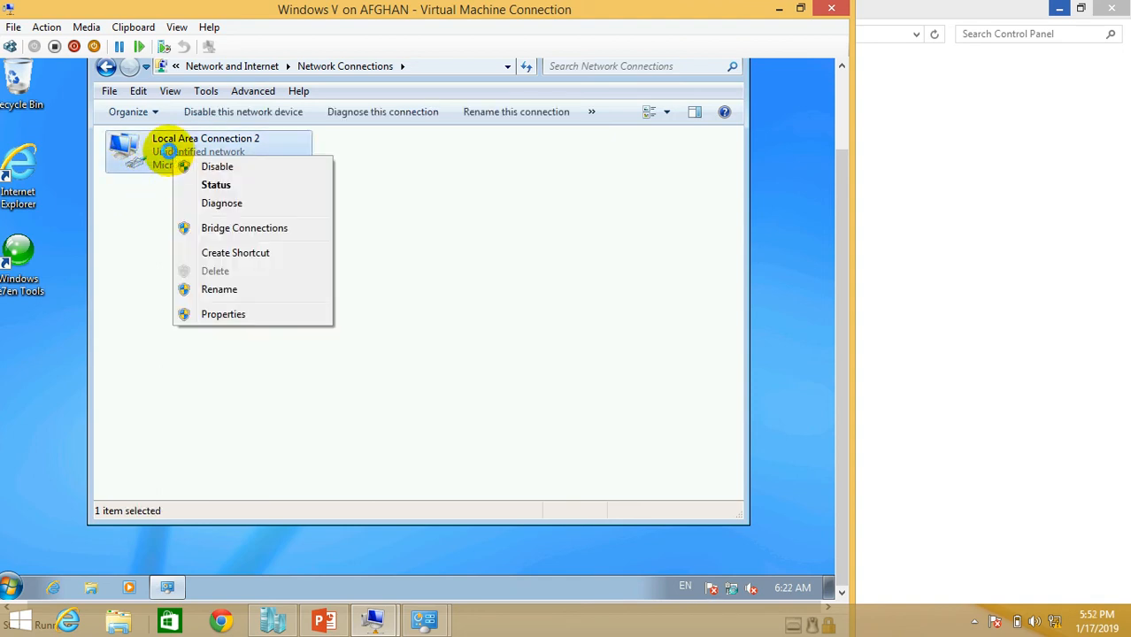
left_click(250, 315)
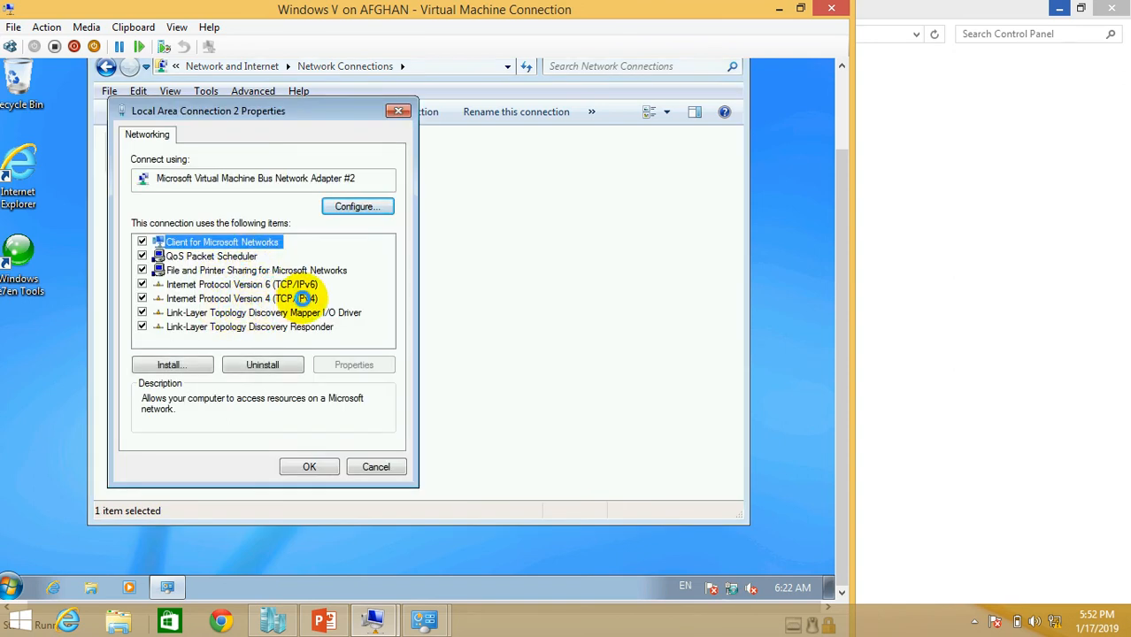
left_click(298, 298)
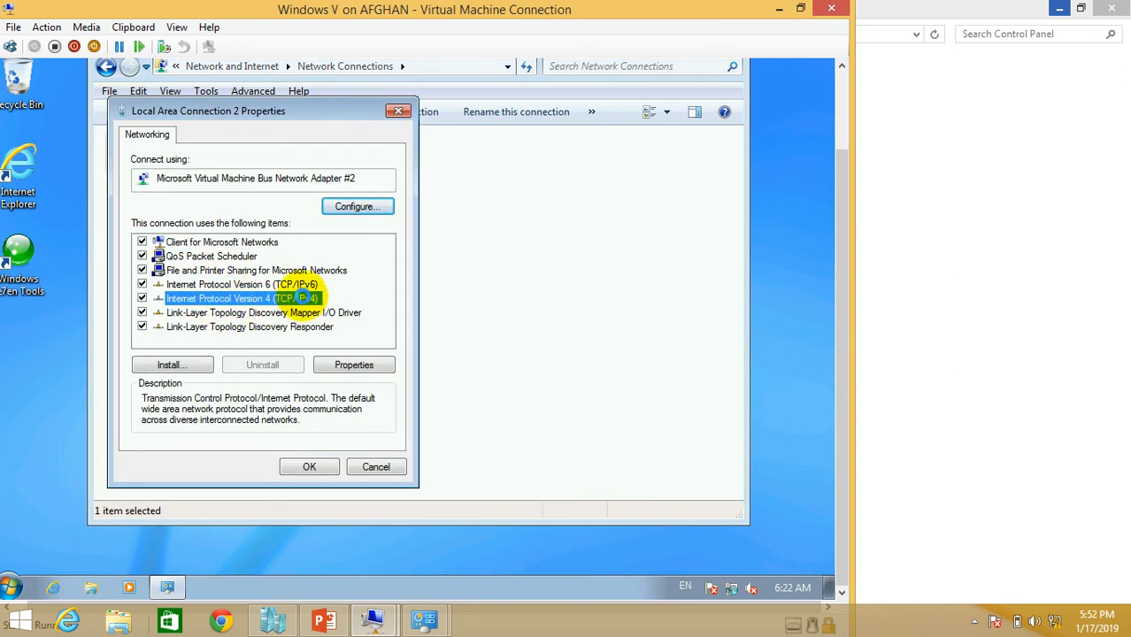
left_click(354, 362)
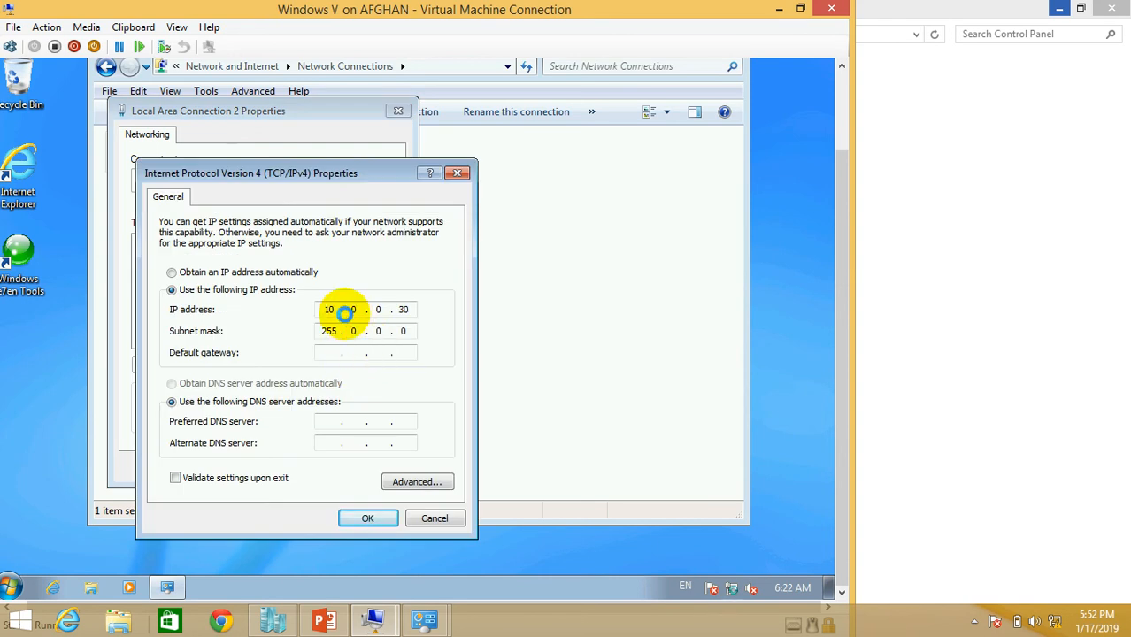
left_click(261, 273)
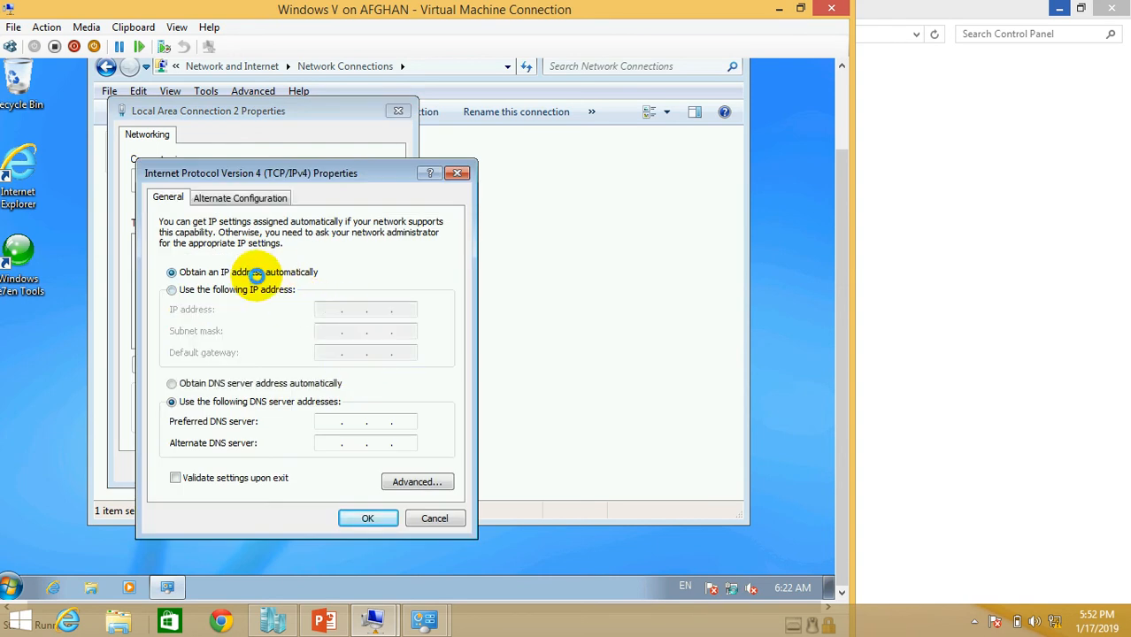
left_click(368, 517)
left_click(312, 468)
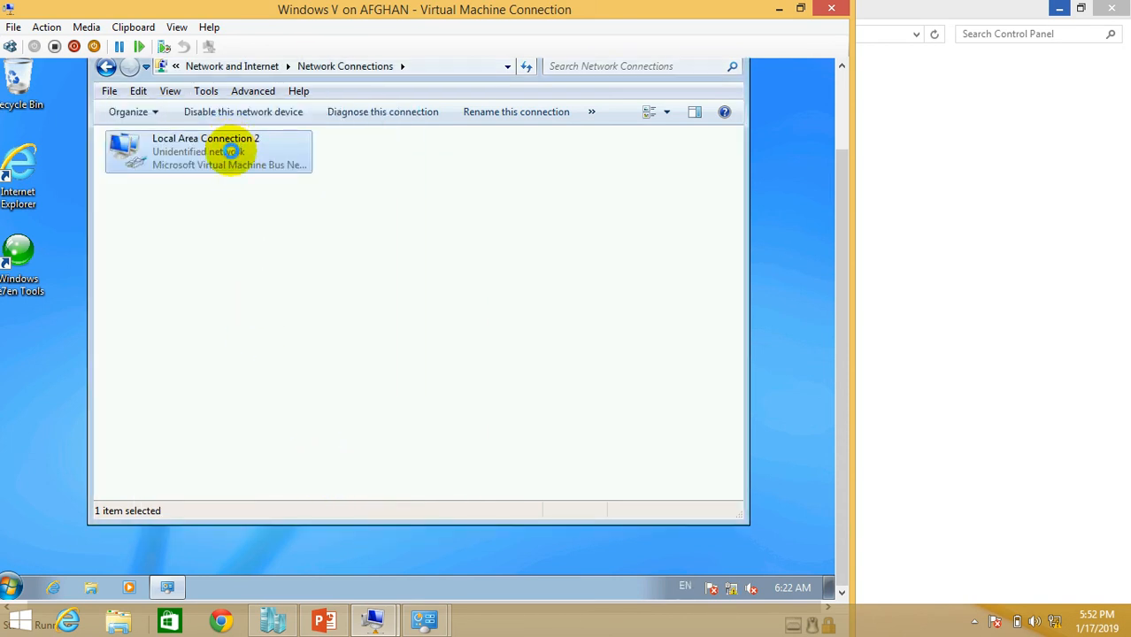
Step: Assign the static IPv4 address 10.0.0.30 to Local Area Connection 2, save it, and close Network Connections
right_click(231, 152)
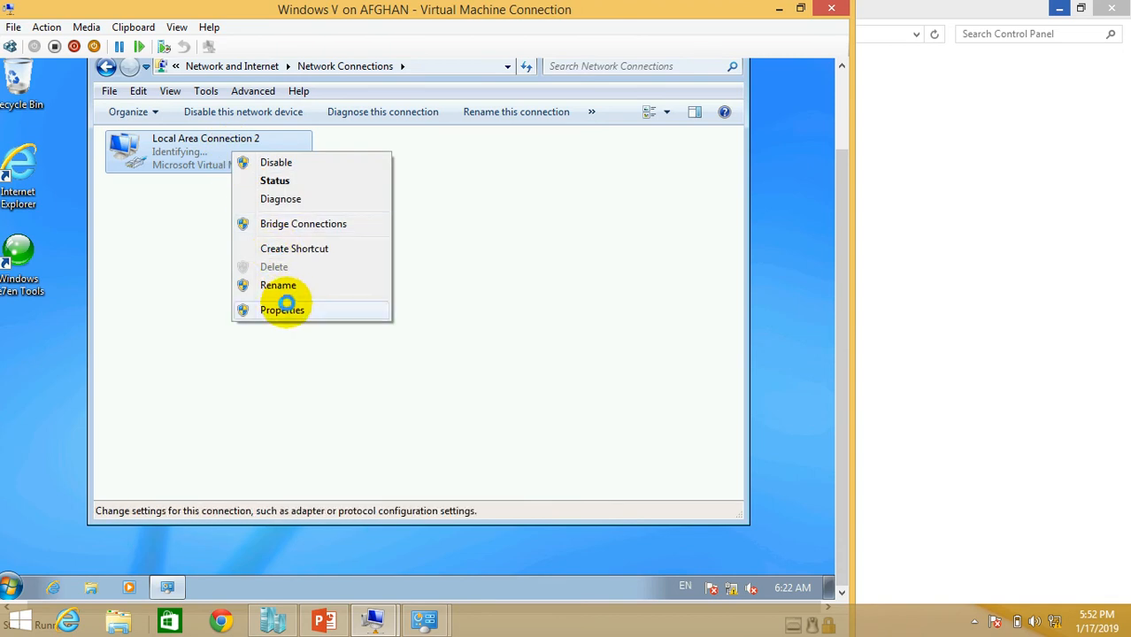
left_click(284, 309)
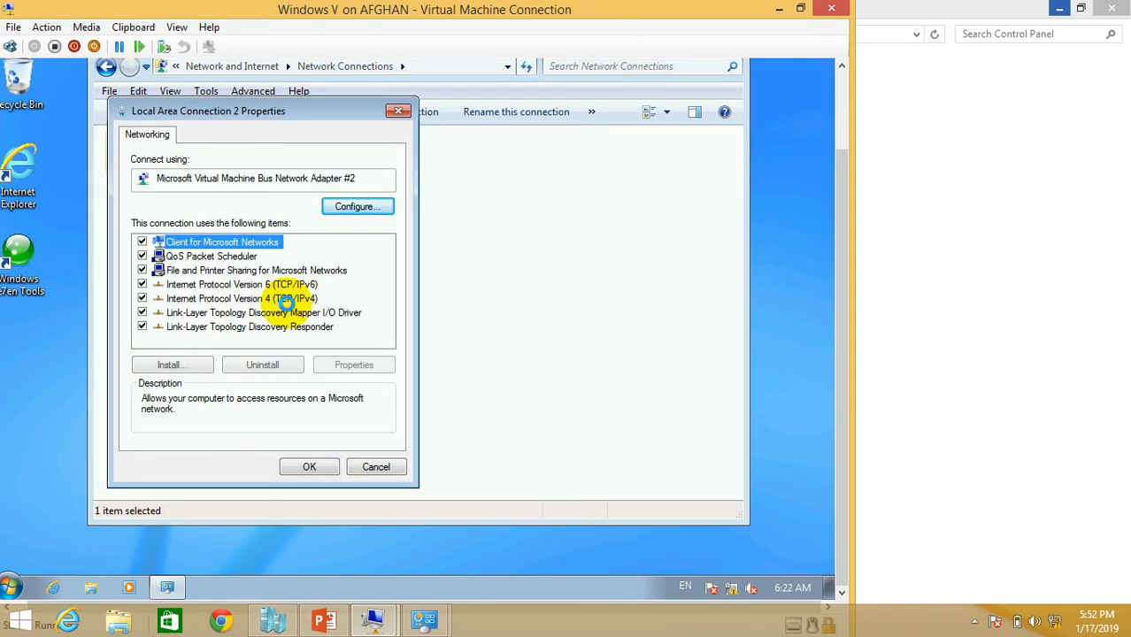
left_click(289, 298)
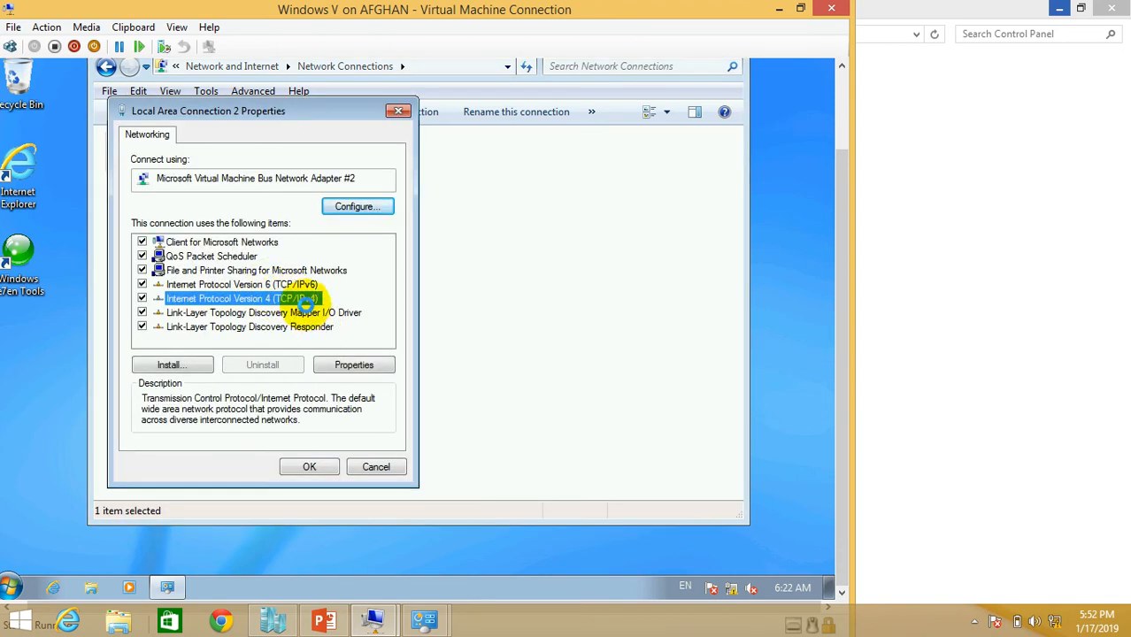
left_click(353, 364)
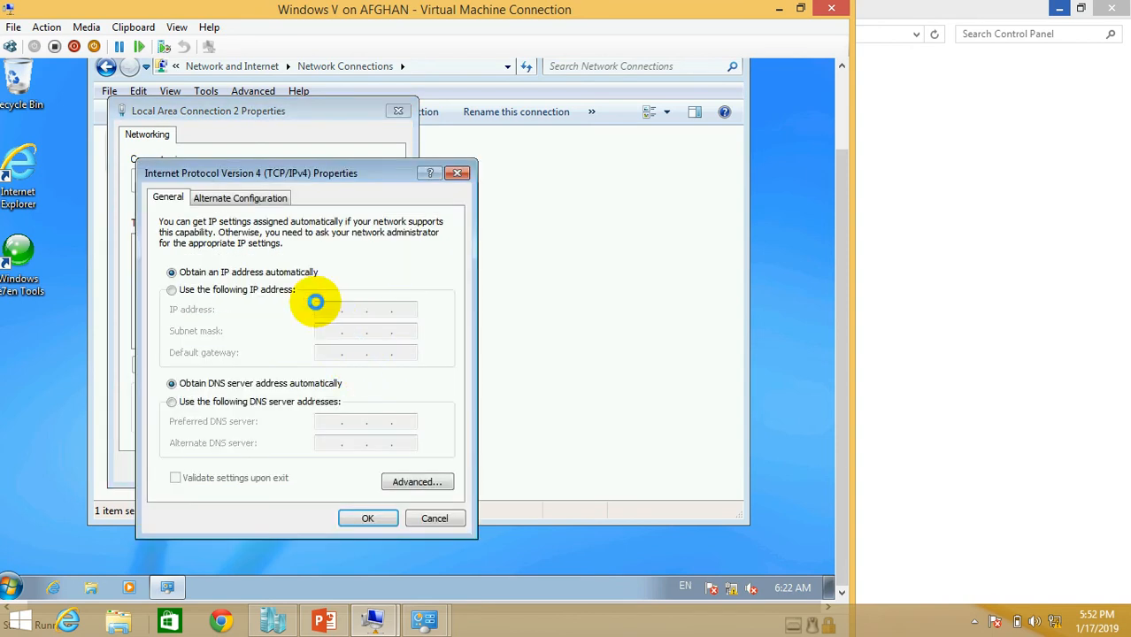
left_click(251, 291)
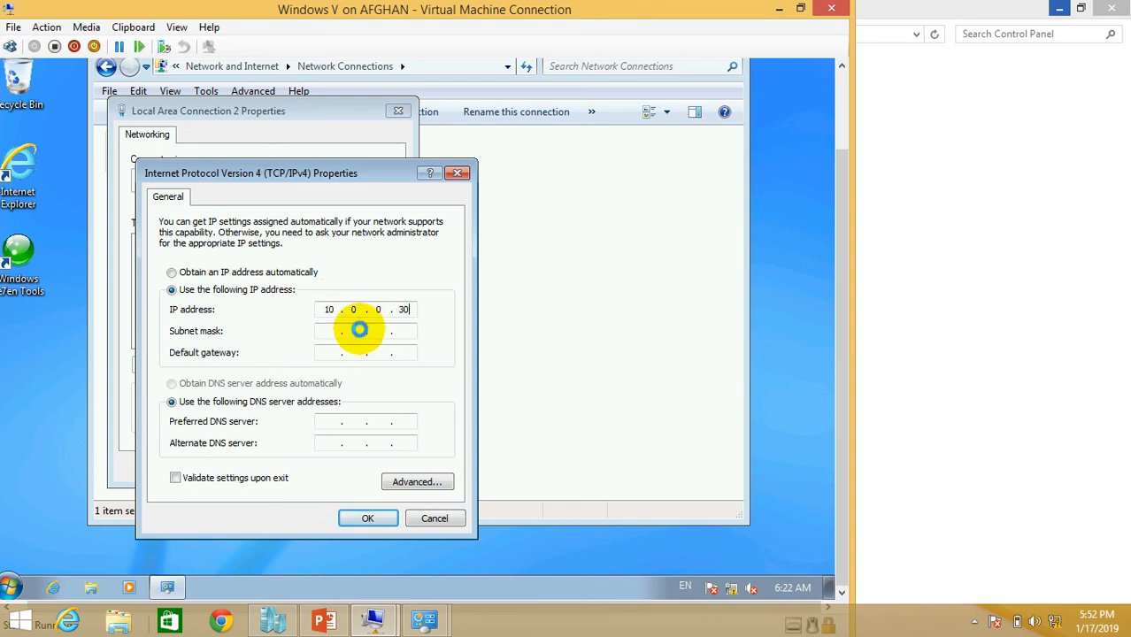
left_click(374, 520)
left_click(312, 466)
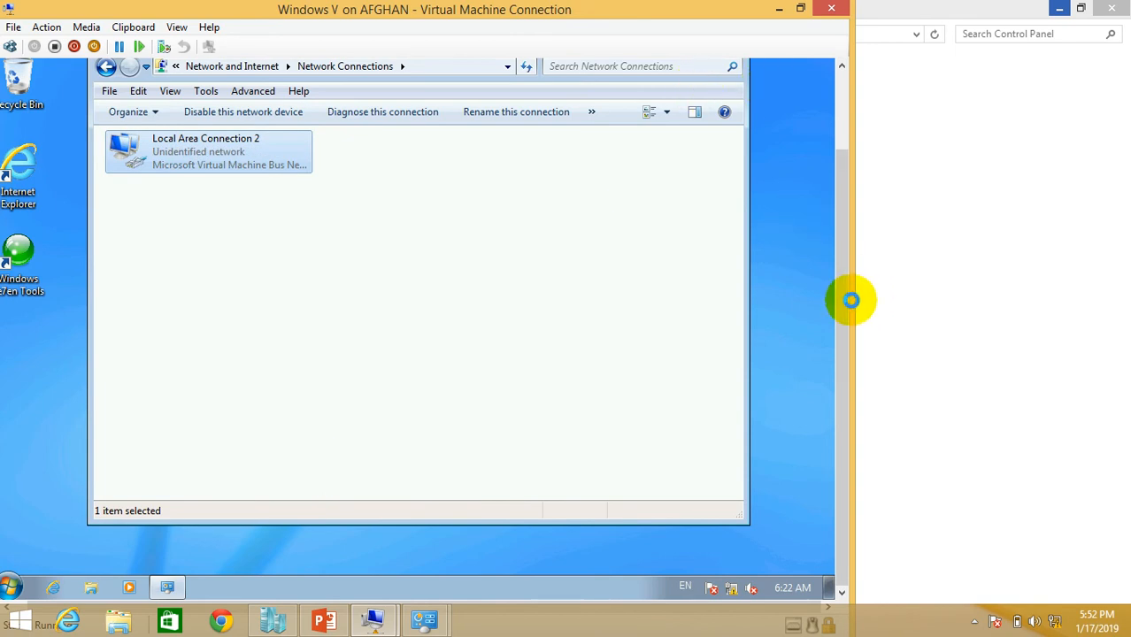
left_click_drag(841, 296, 841, 241)
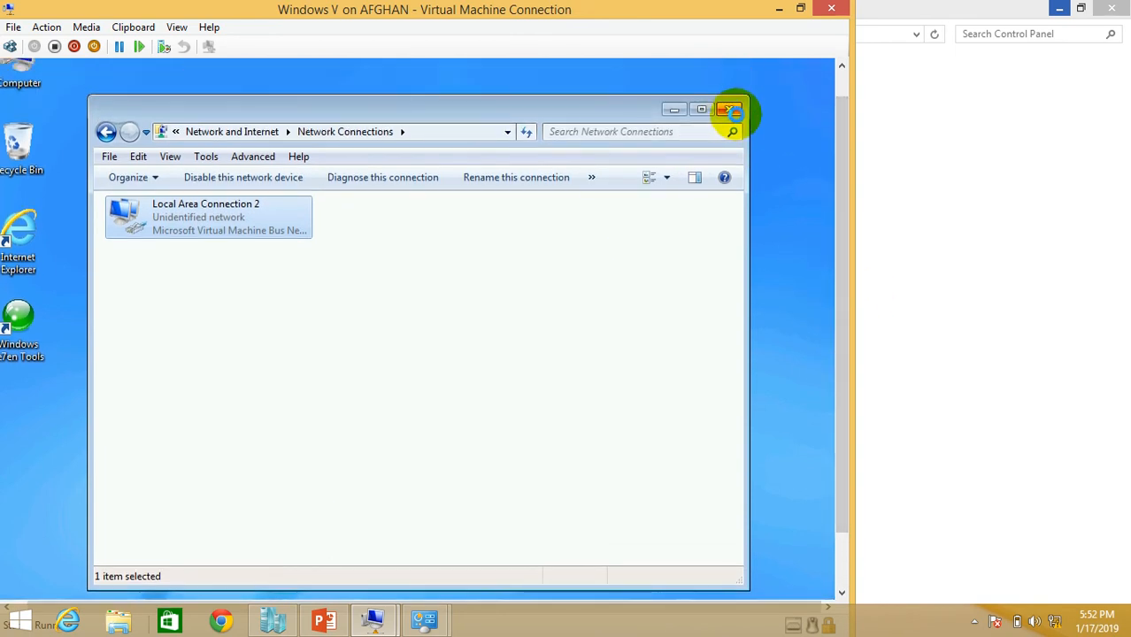
left_click(732, 109)
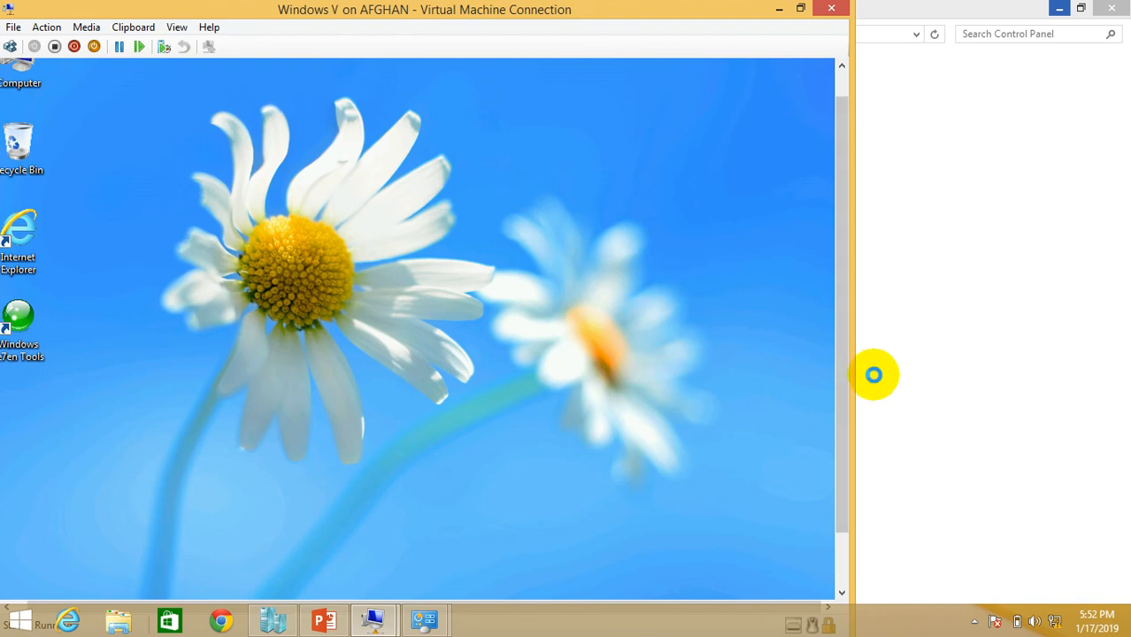
Step: In the Windows 7 virtual machine's Control Panel, check whether Windows Firewall is turned off for private and public networks, then close the window
left_click_drag(840, 394, 828, 453)
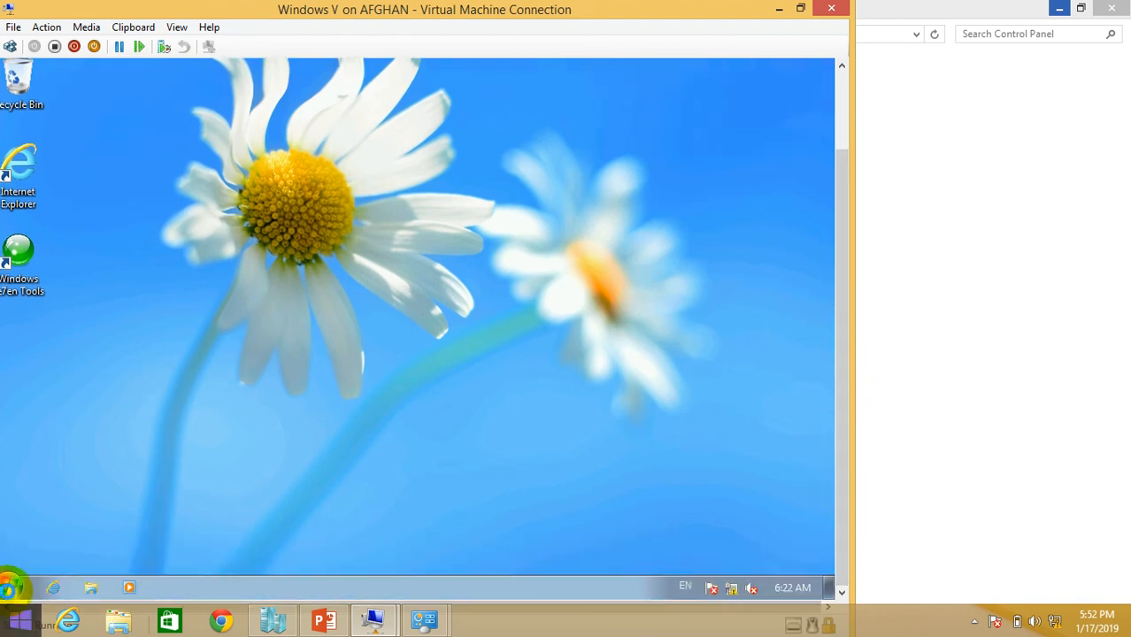
left_click(11, 587)
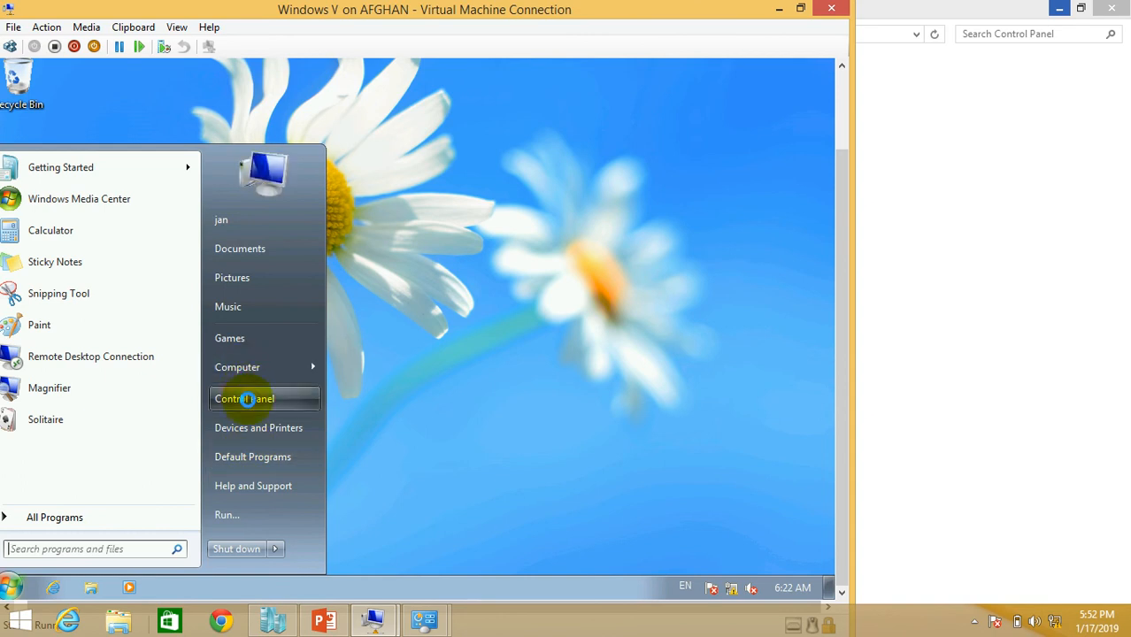
left_click(248, 399)
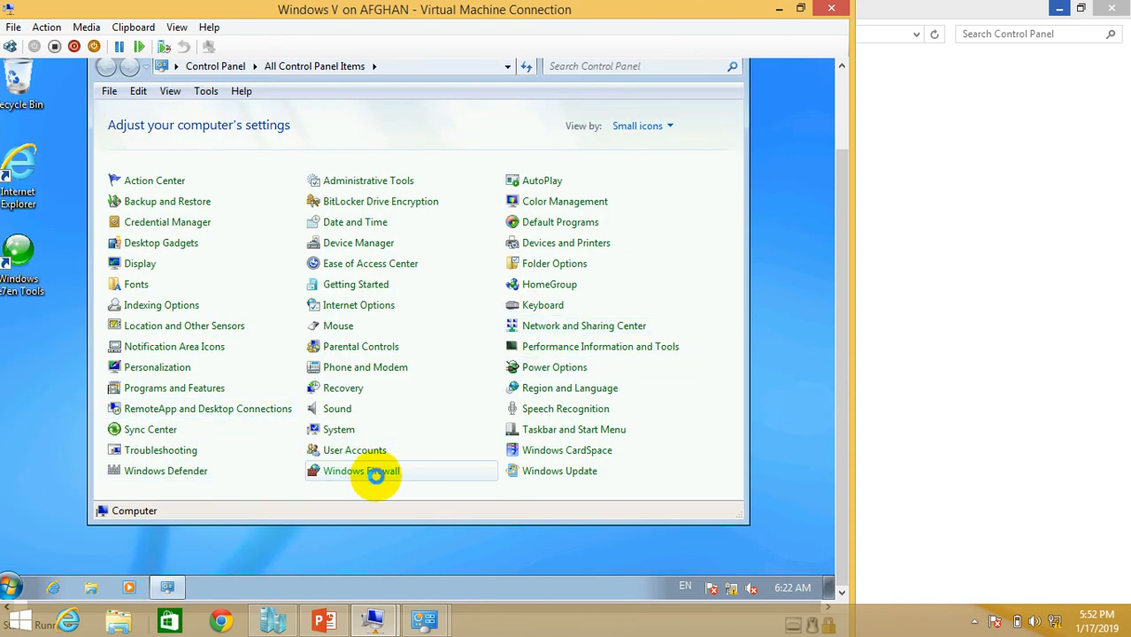
left_click(376, 472)
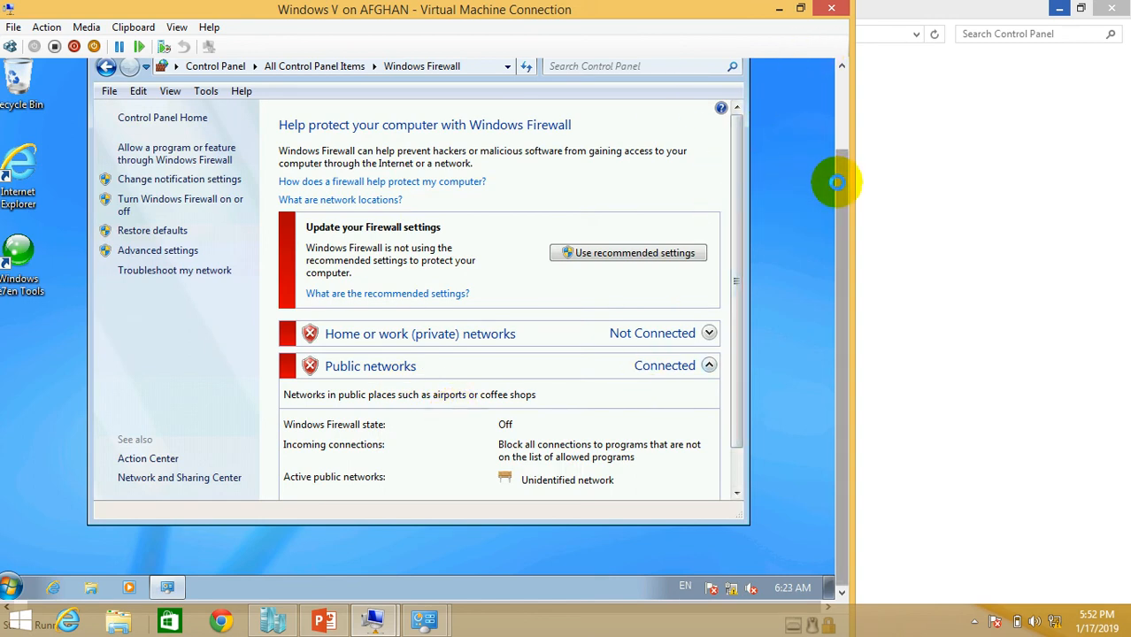
scroll(845, 177, "up", 1)
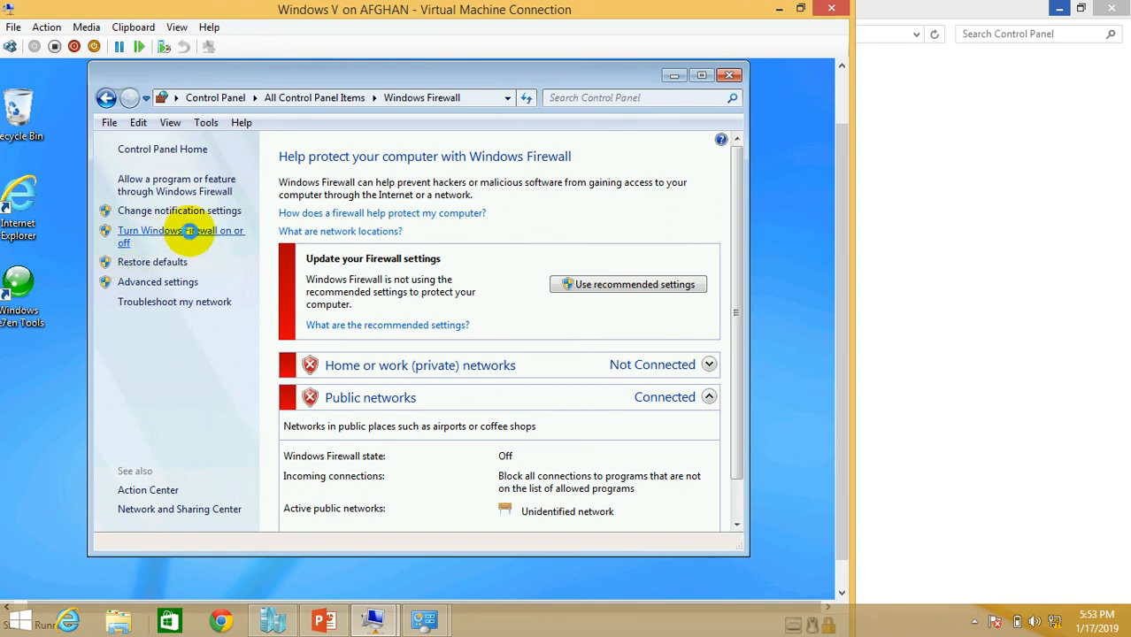
left_click(189, 231)
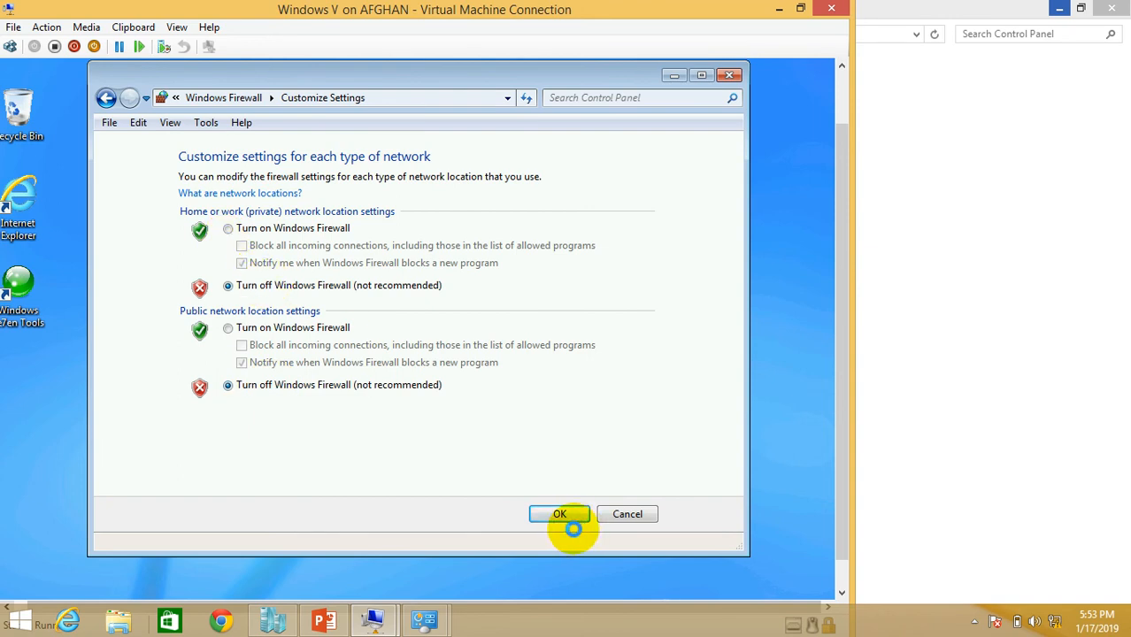
left_click(558, 514)
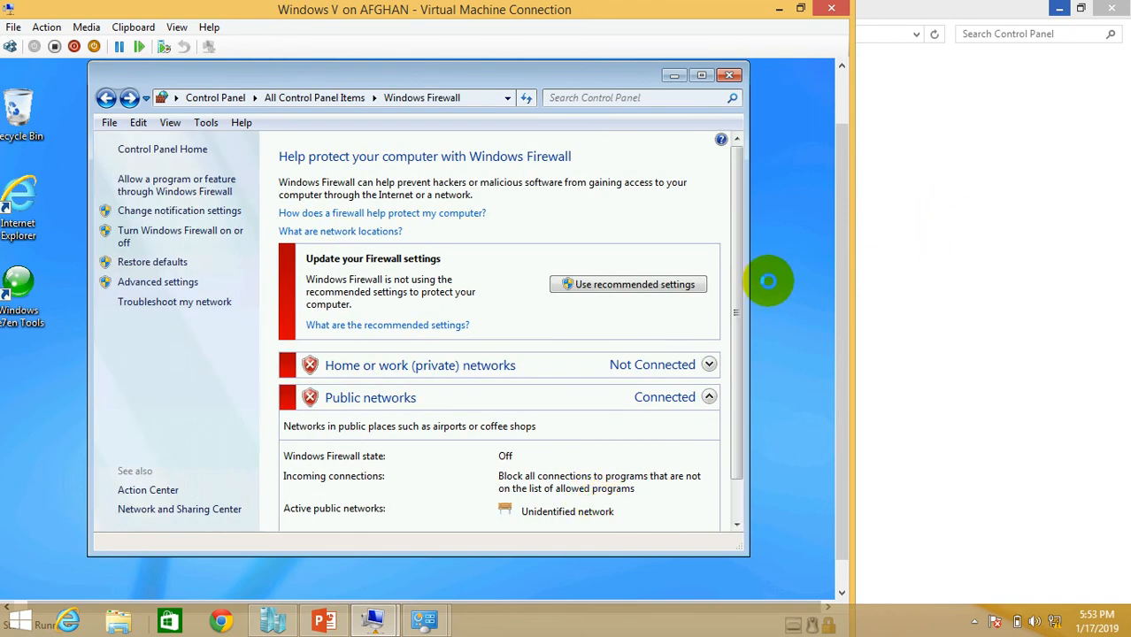
left_click(729, 74)
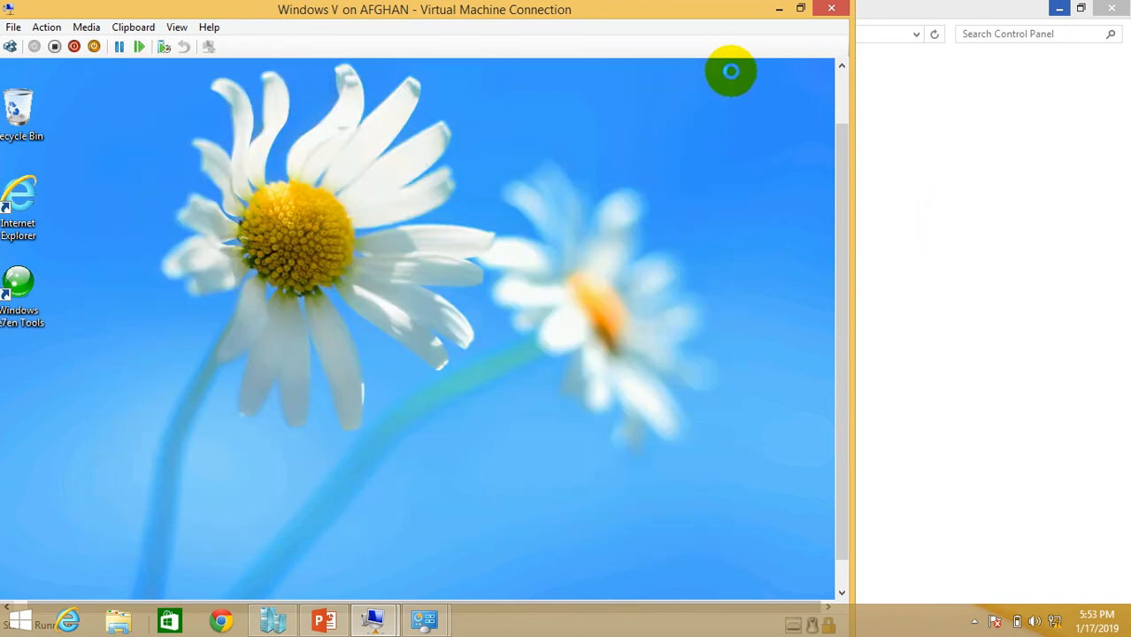
Step: Minimize the Windows 7 virtual machine window and switch to the windows server 2012 virtual machine
left_click(779, 9)
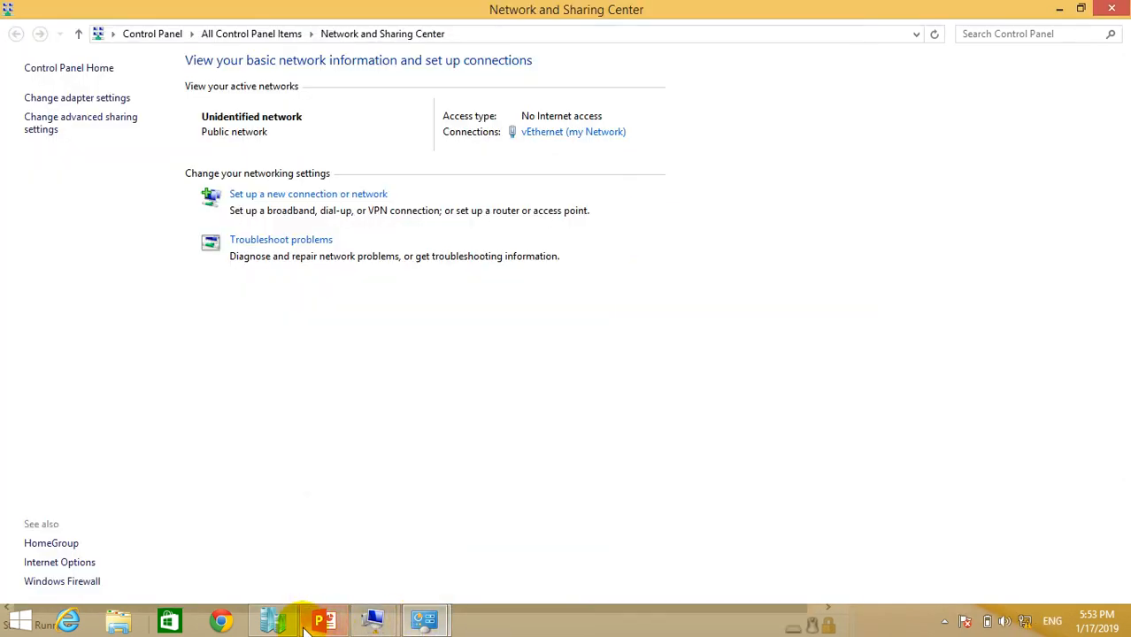
mouse_move(373, 620)
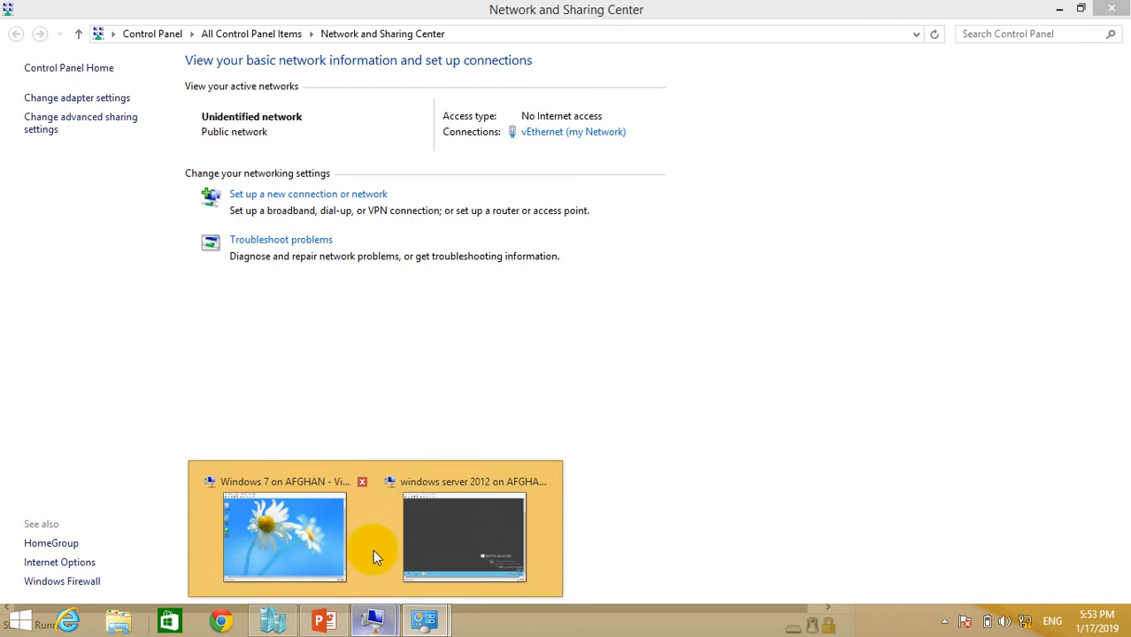
left_click(463, 535)
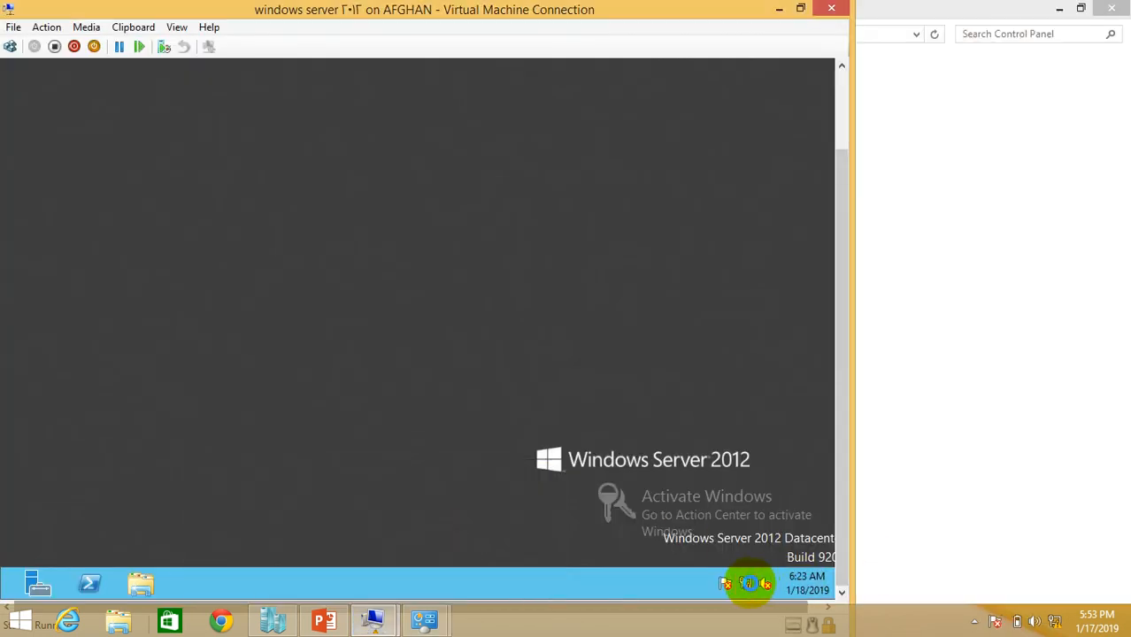
left_click(747, 584)
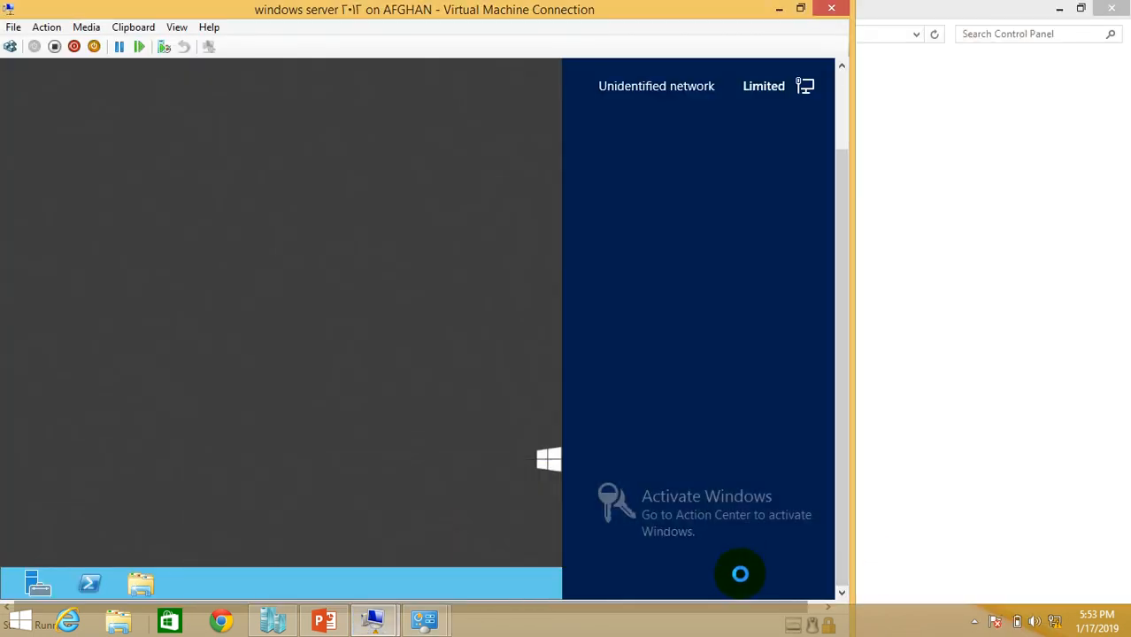
left_click(530, 421)
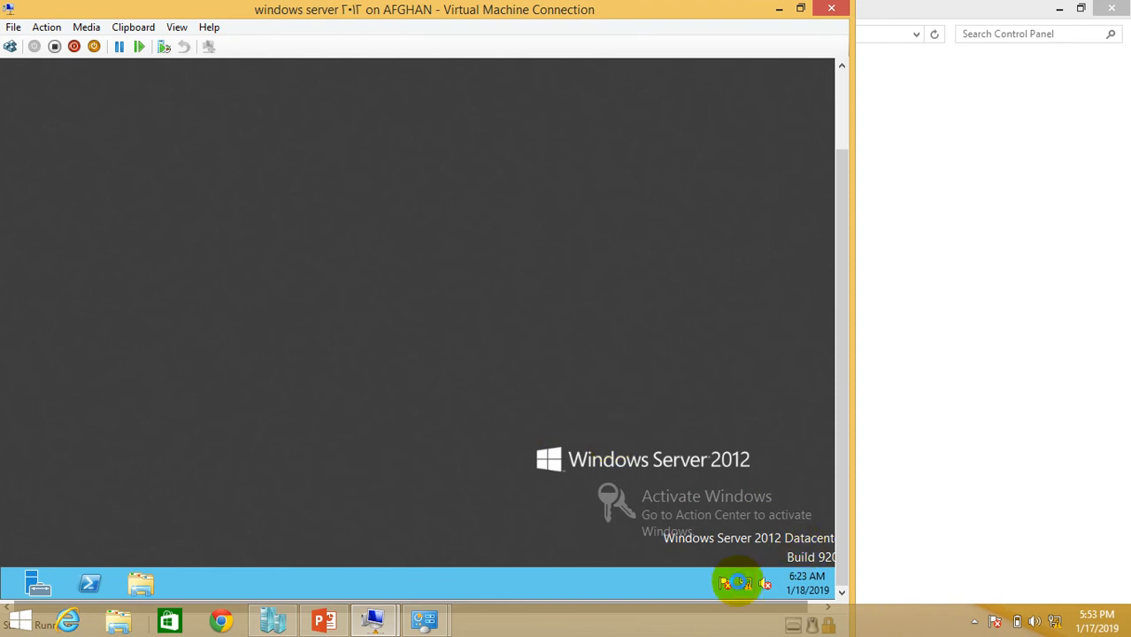
left_click(746, 583)
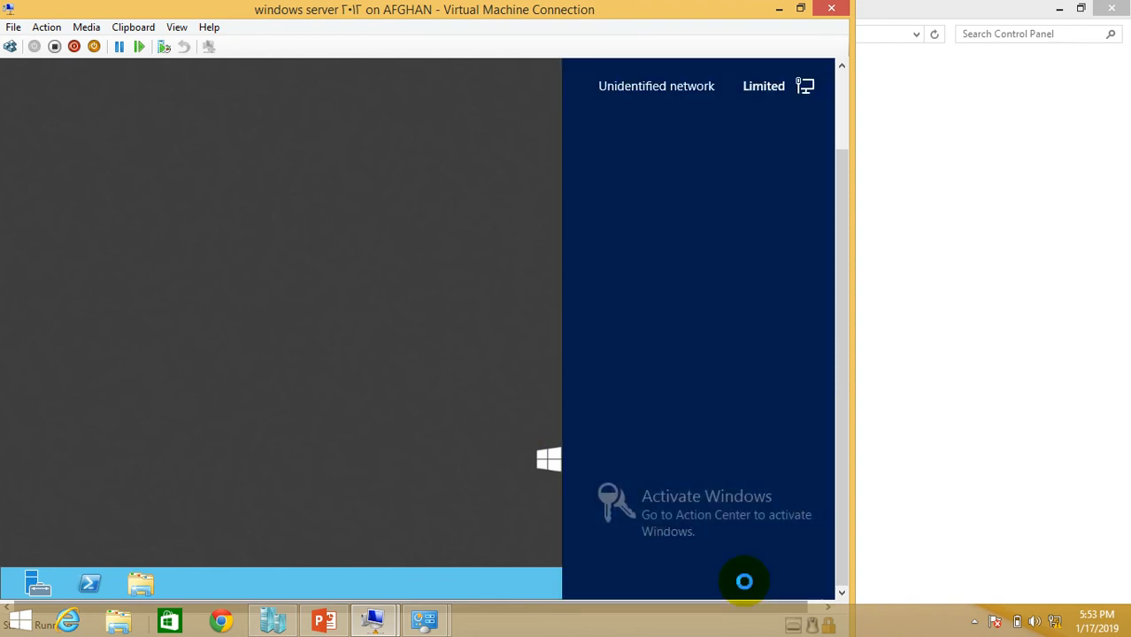
left_click(417, 446)
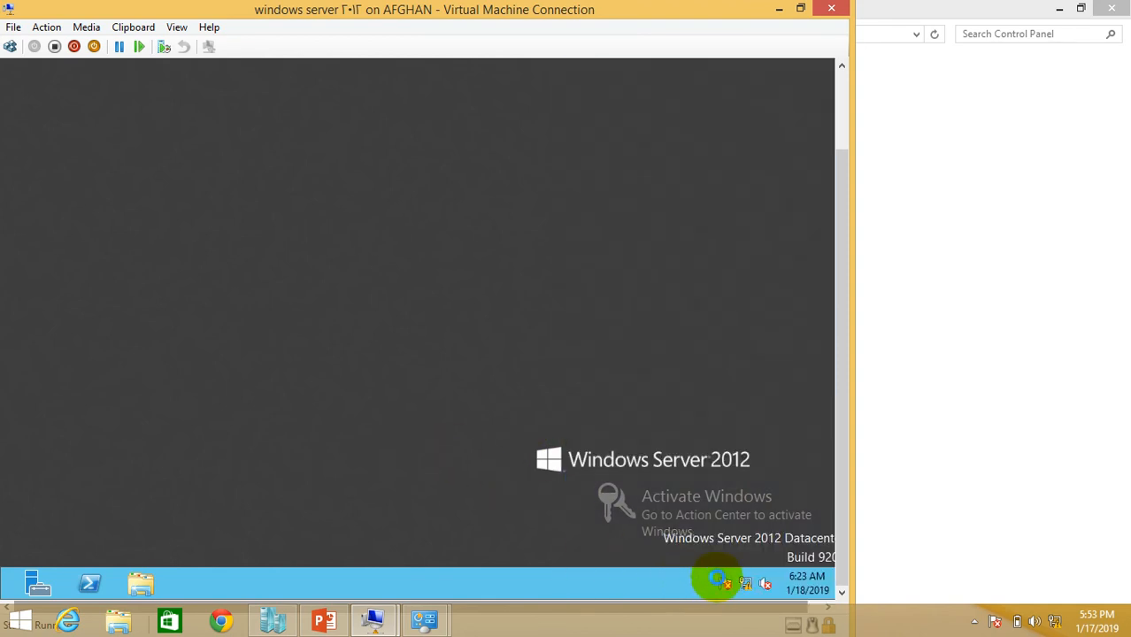
left_click(753, 582)
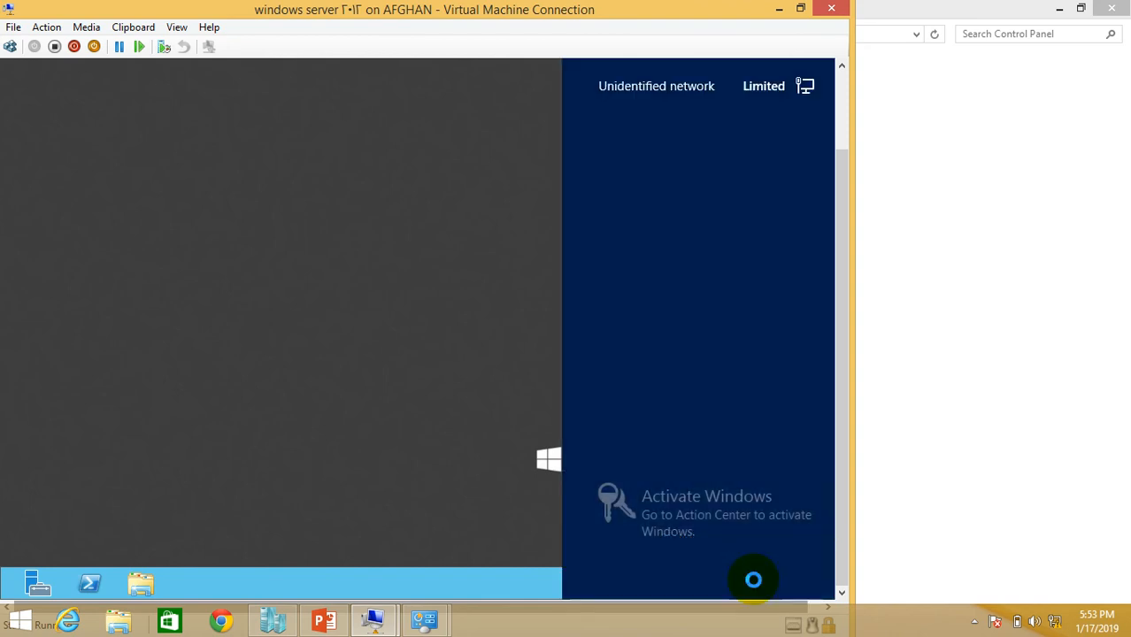
left_click(503, 475)
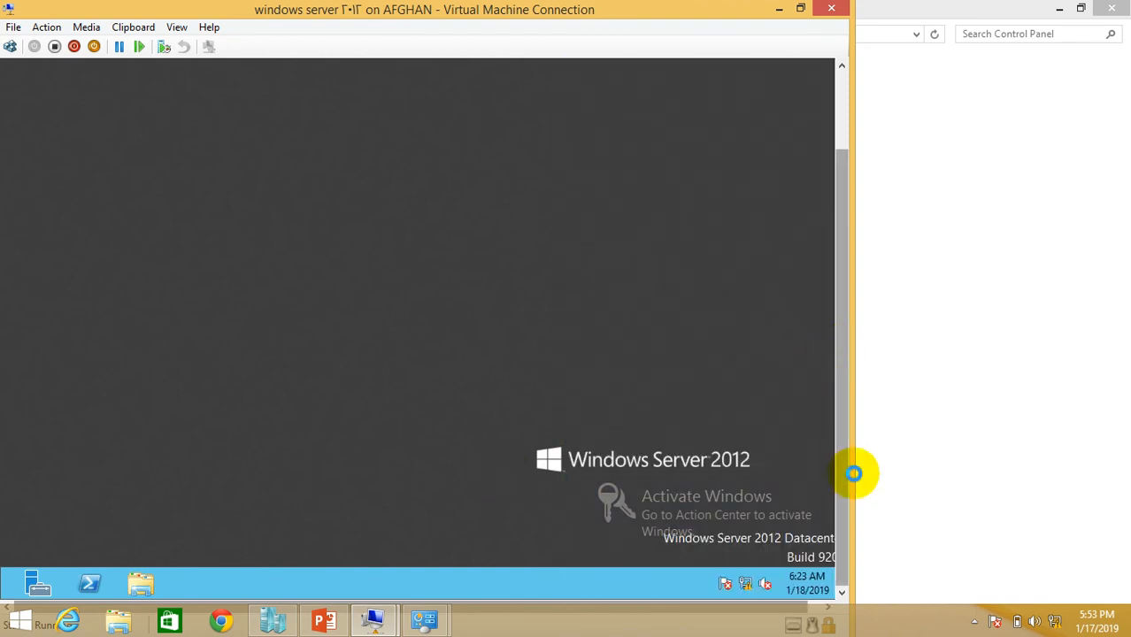
mouse_move(843, 455)
left_mouse_down()
mouse_move(826, 329)
mouse_move(834, 472)
left_mouse_up()
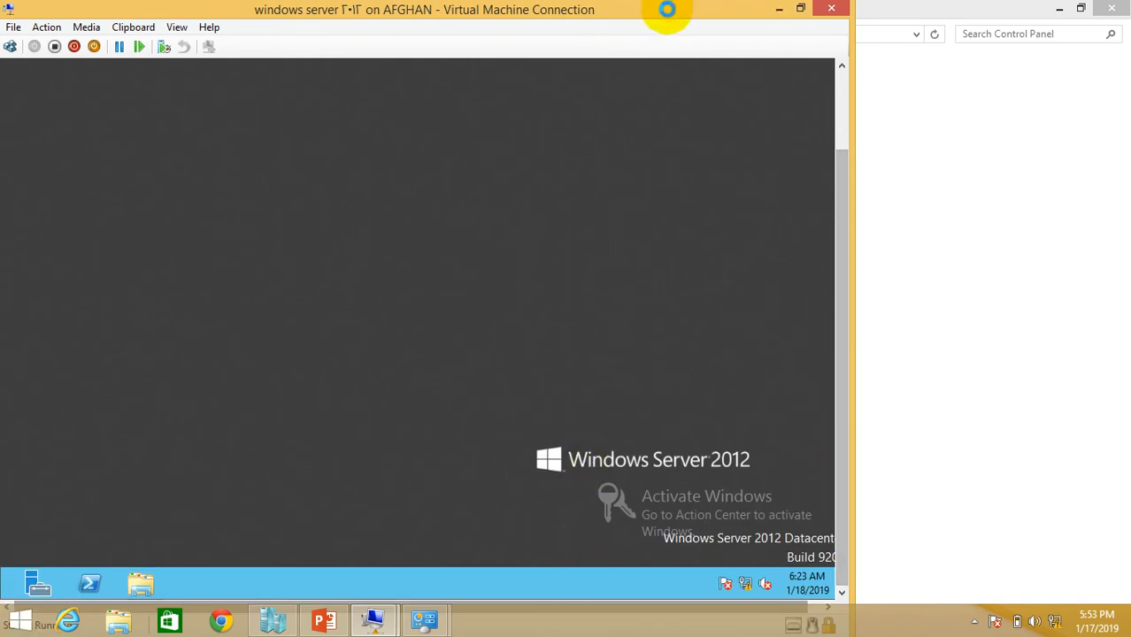
left_click_drag(648, 5, 785, 1)
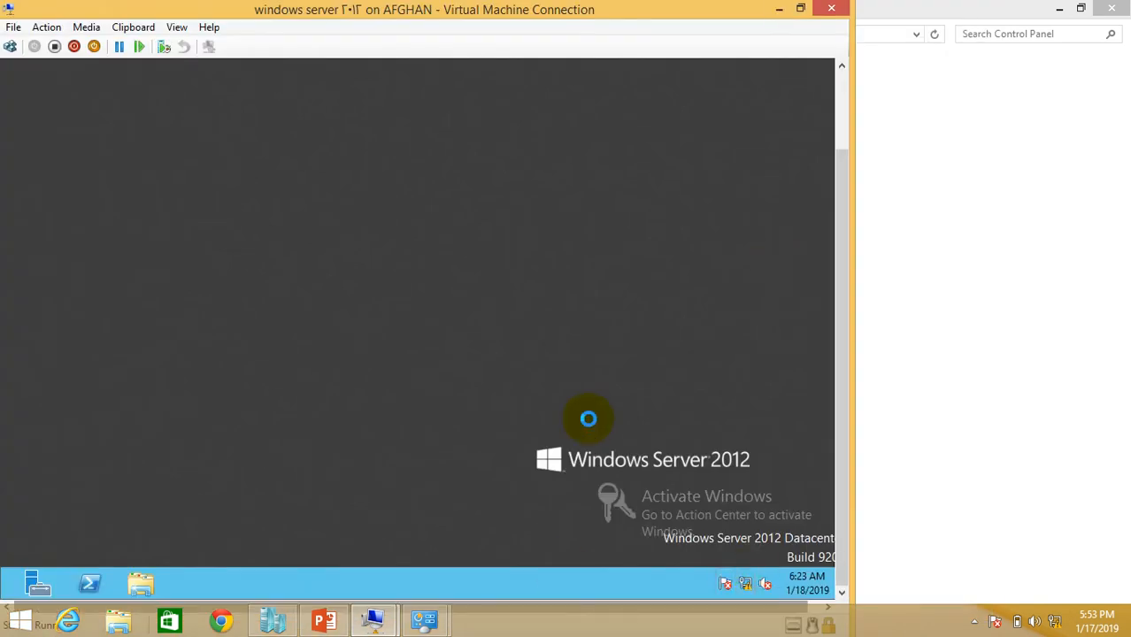
left_click(745, 587)
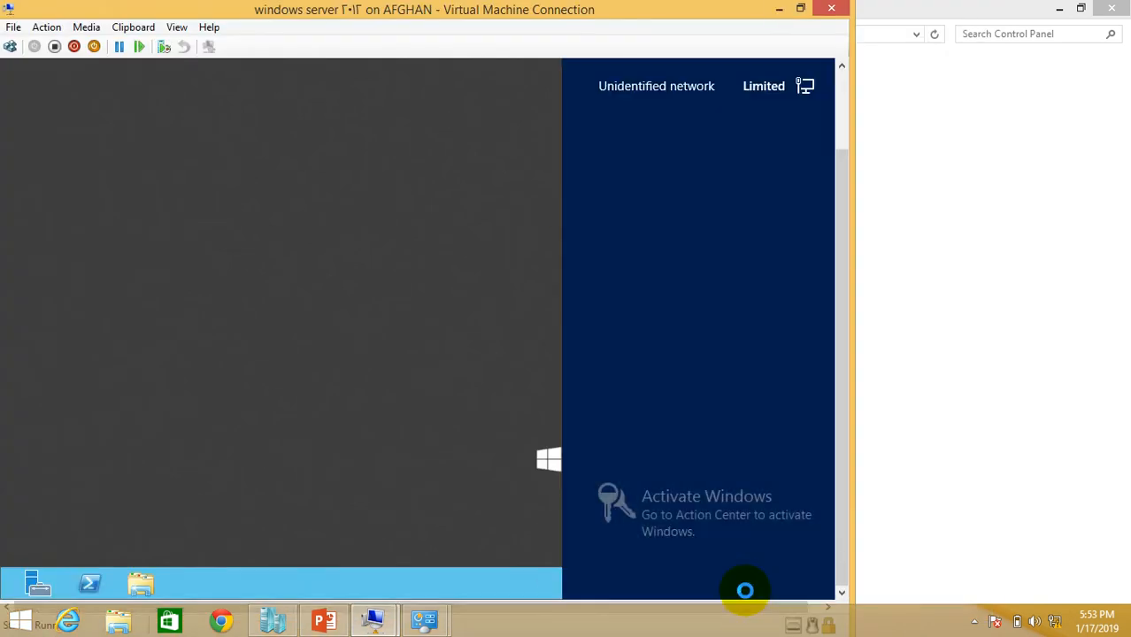
left_click(323, 354)
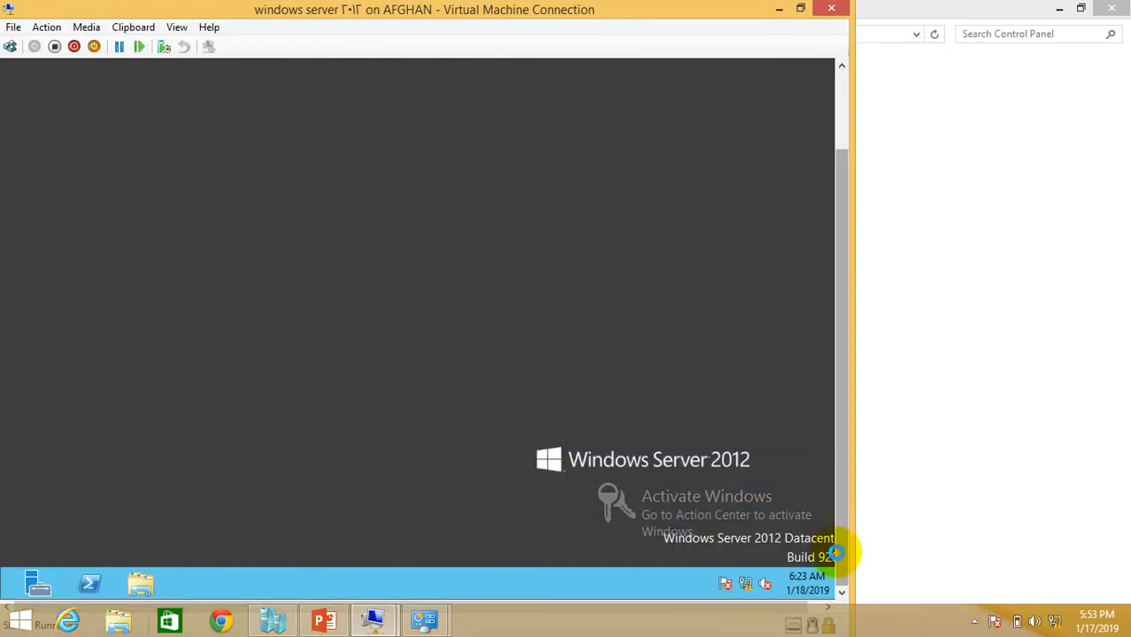
Step: In the windows server 2012 virtual machine, open the Ethernet 3 adapter's properties through Network and Sharing Center
right_click(745, 584)
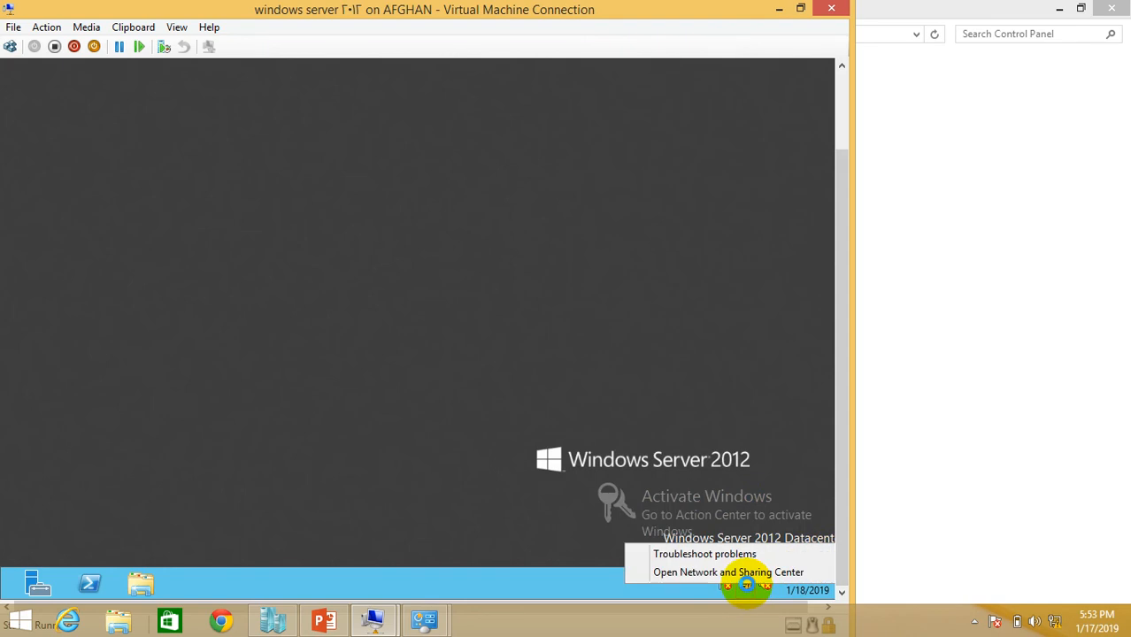
left_click(739, 573)
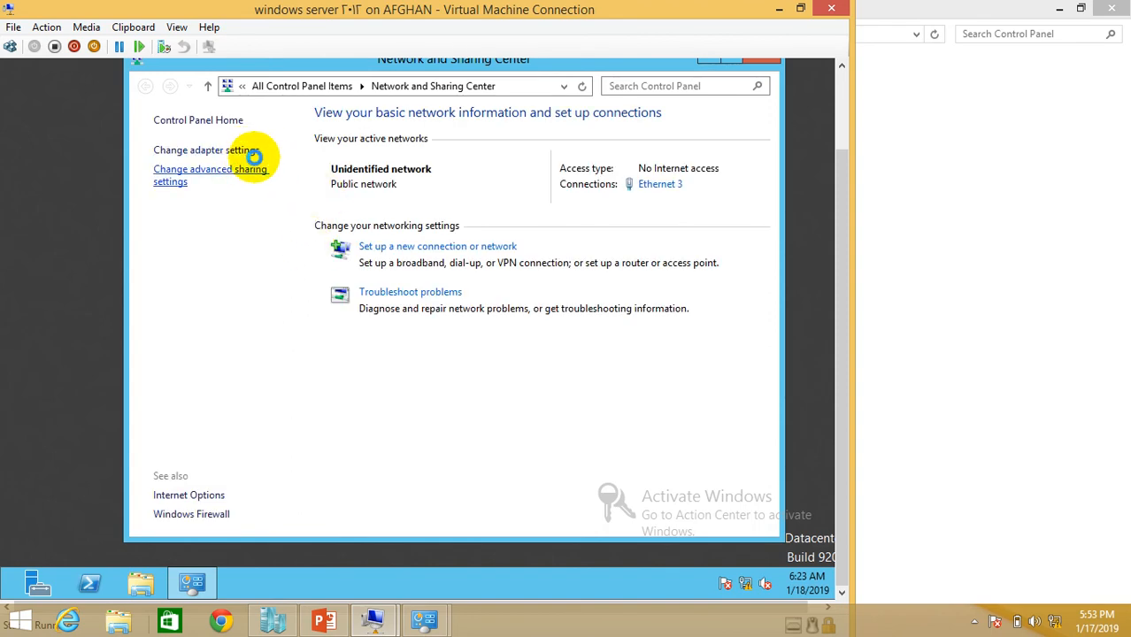
left_click(244, 150)
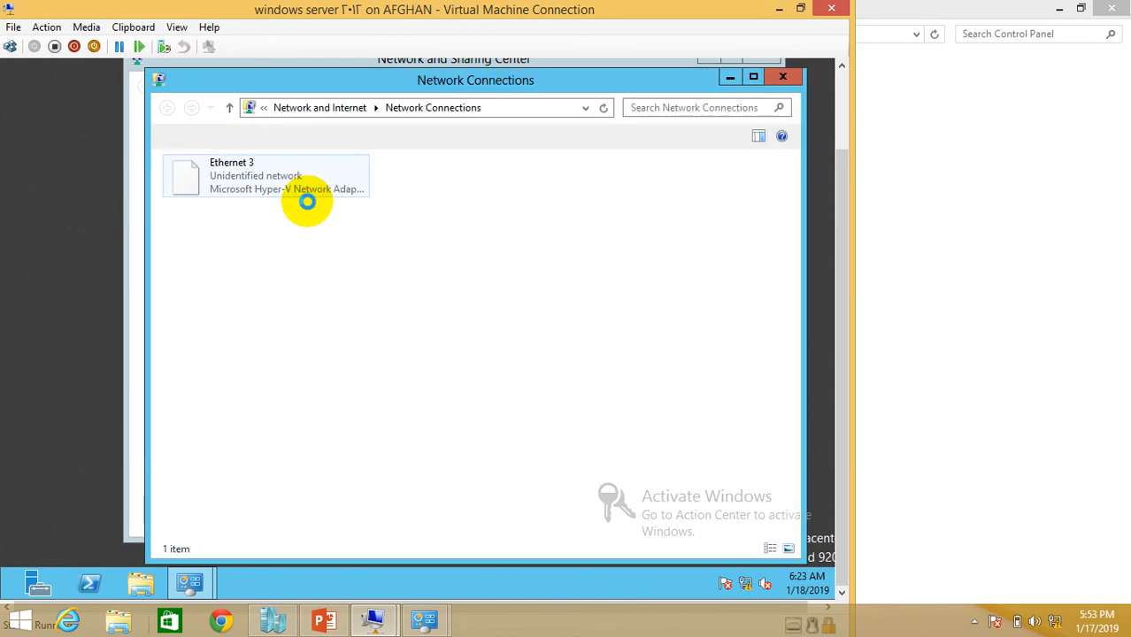
left_click(278, 175)
right_click(278, 176)
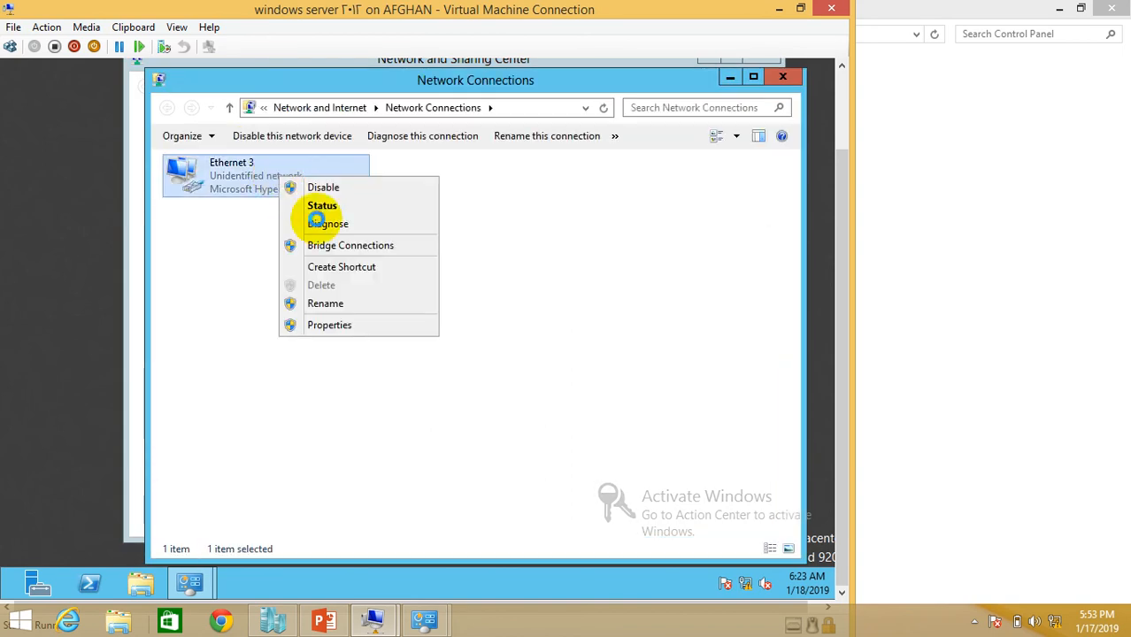
left_click(355, 323)
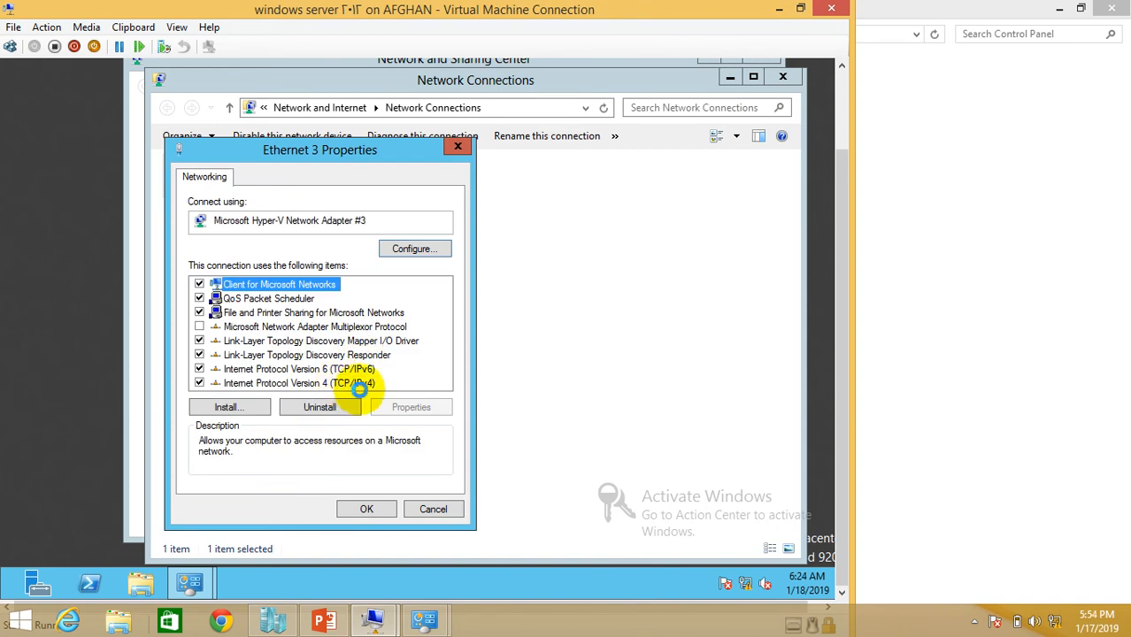
Step: Assign Ethernet 3 the static IPv4 address 10.0.0.10 with subnet mask 255.0.0.0 and save the adapter's properties
left_click(359, 383)
left_click(415, 406)
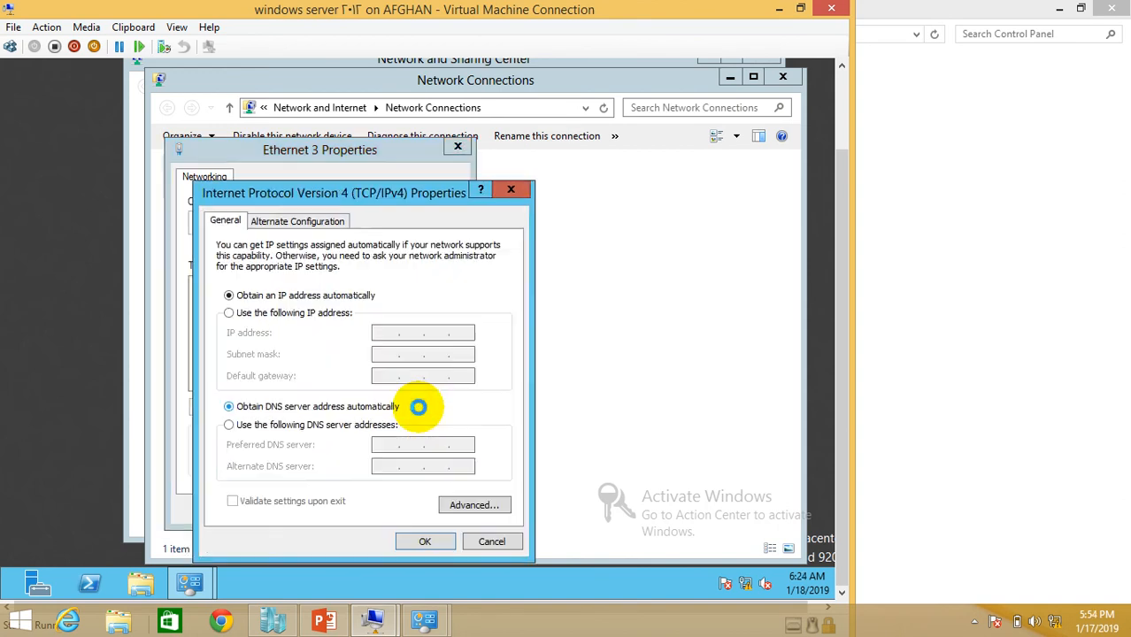
left_click(335, 313)
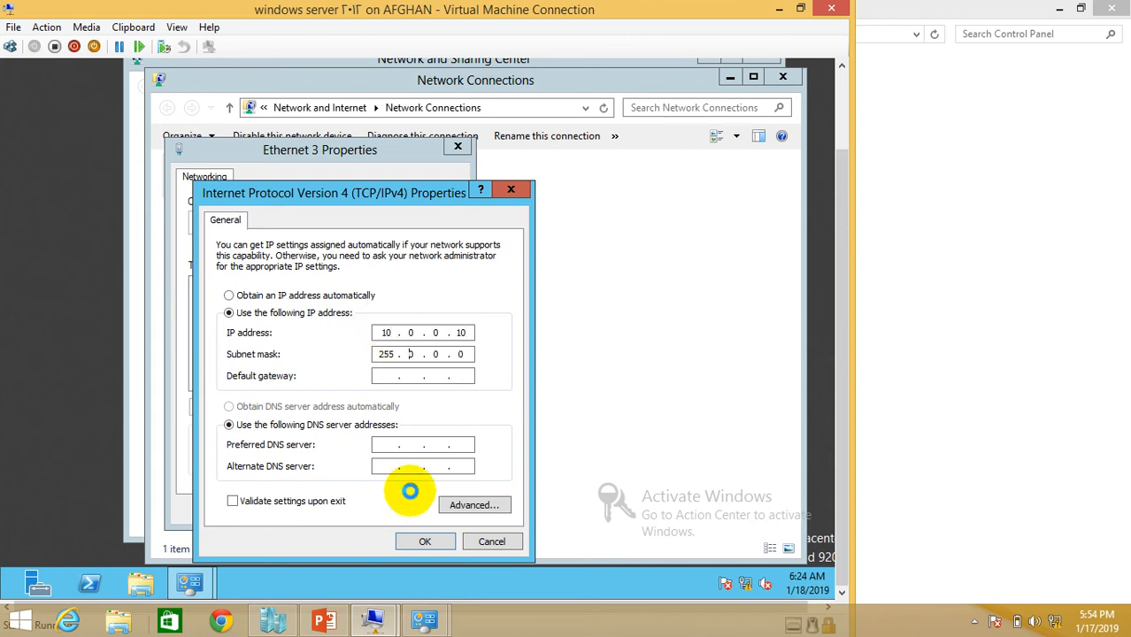
left_click(413, 537)
left_click(429, 377)
left_click(373, 506)
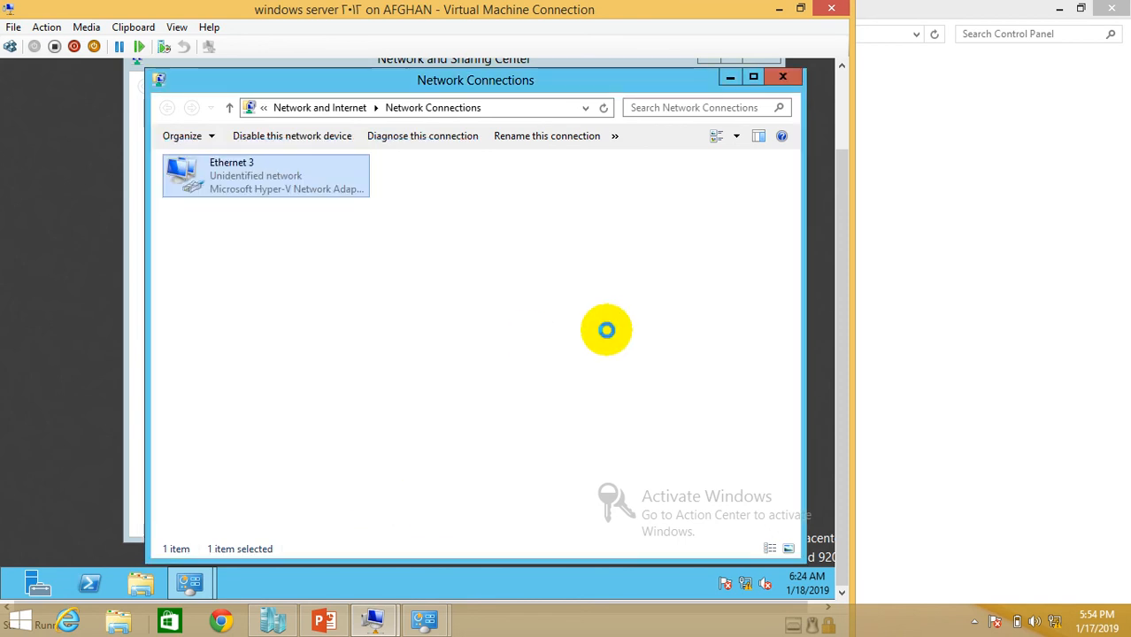
Step: Close the Network Connections and Network and Sharing Center windows in the windows server 2012 virtual machine
left_click(783, 77)
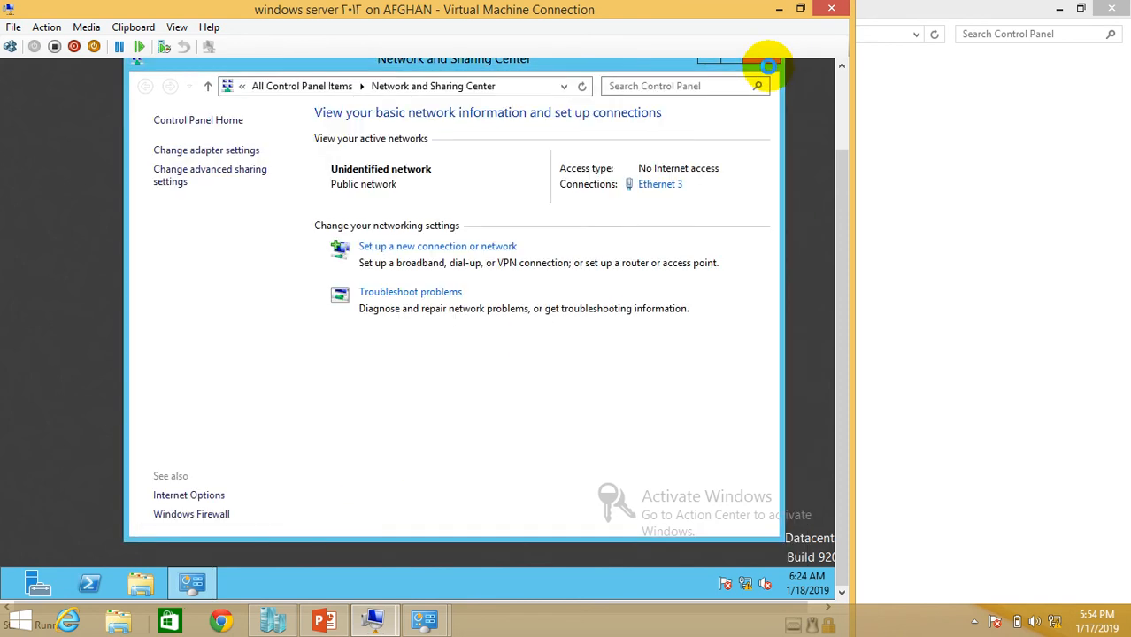
left_click_drag(624, 63, 631, 110)
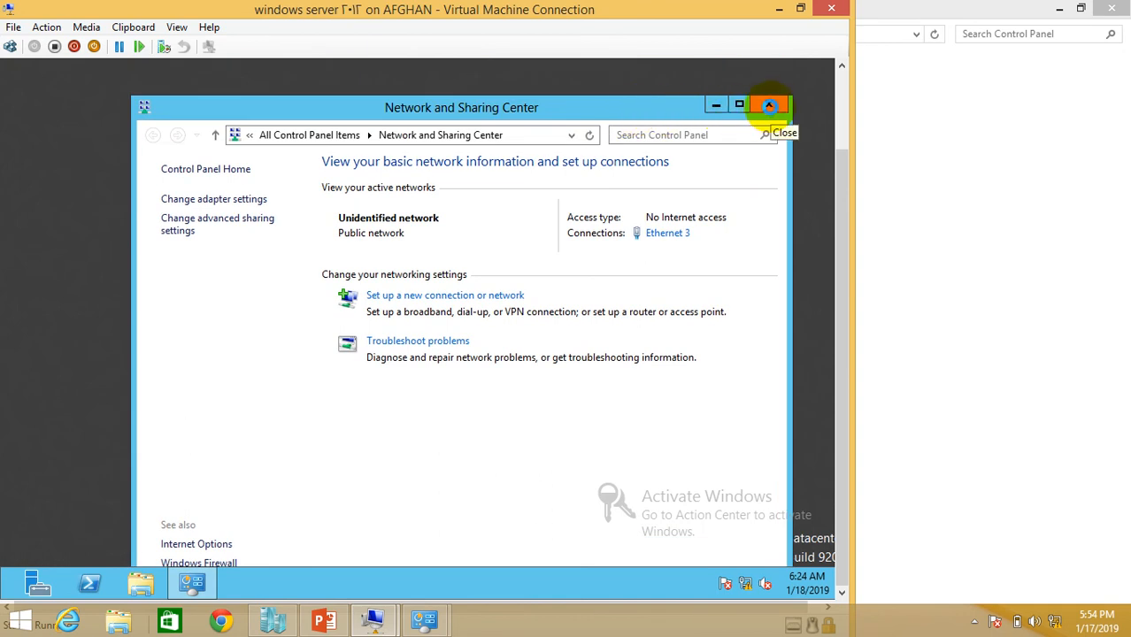
left_click(769, 106)
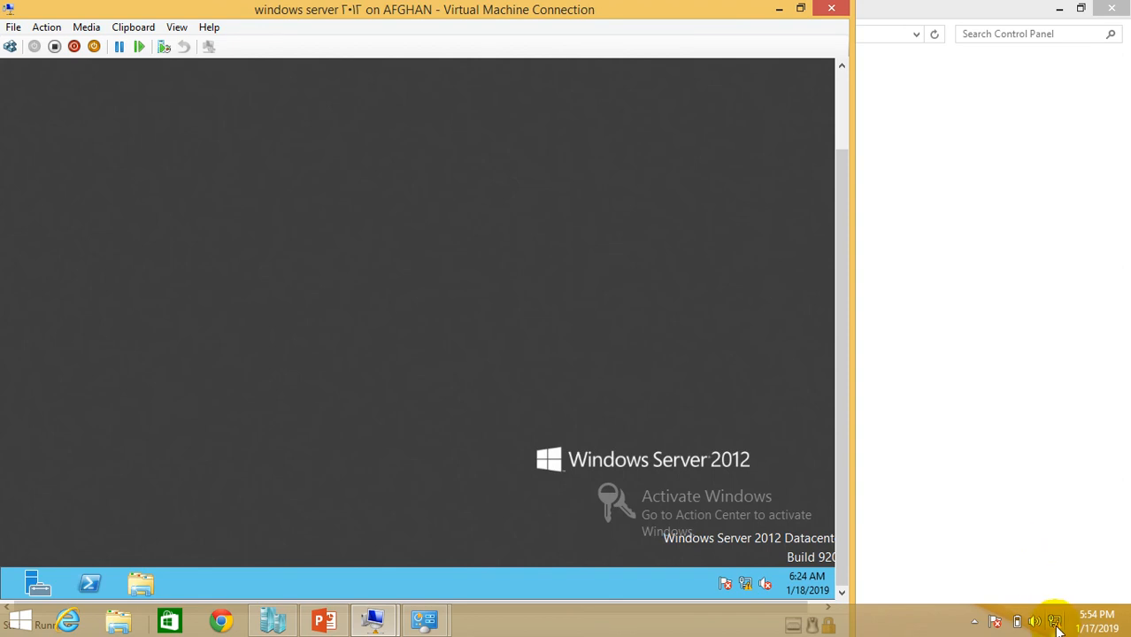
Step: On the host computer, open the vEthernet (my Network) adapter's properties through Network and Sharing Center
left_click(1057, 626)
right_click(1029, 626)
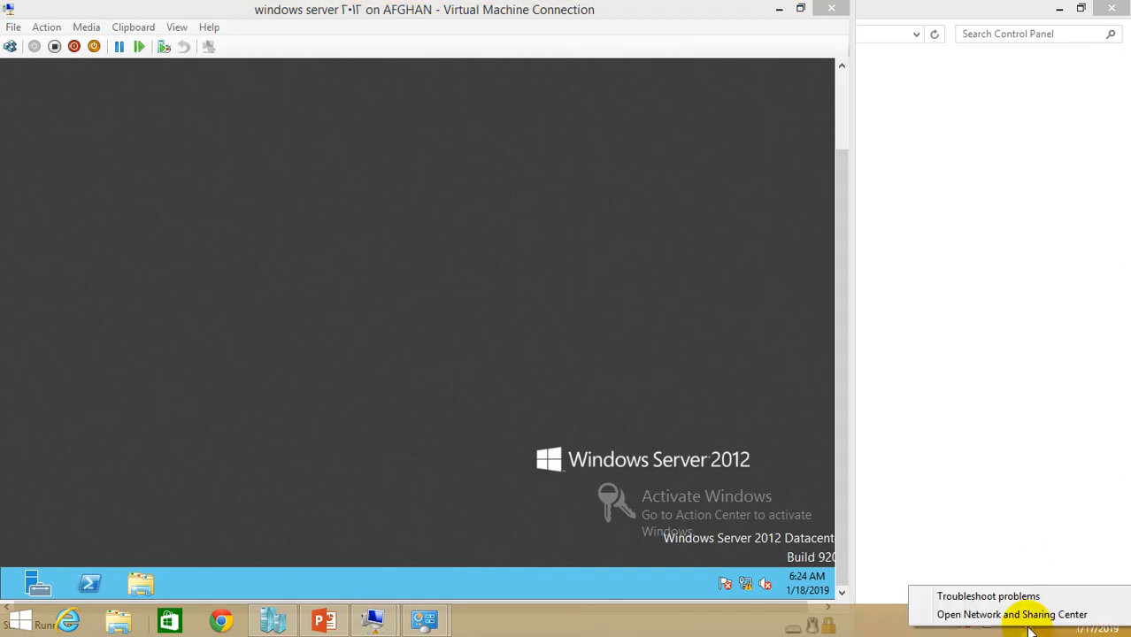
left_click(991, 612)
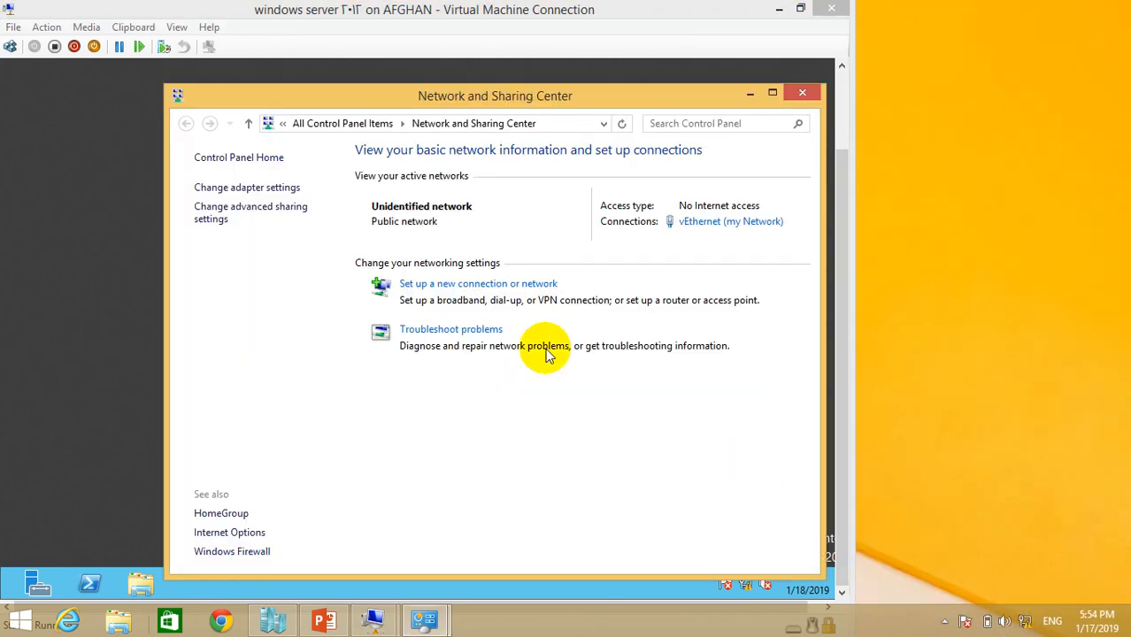
left_click(257, 187)
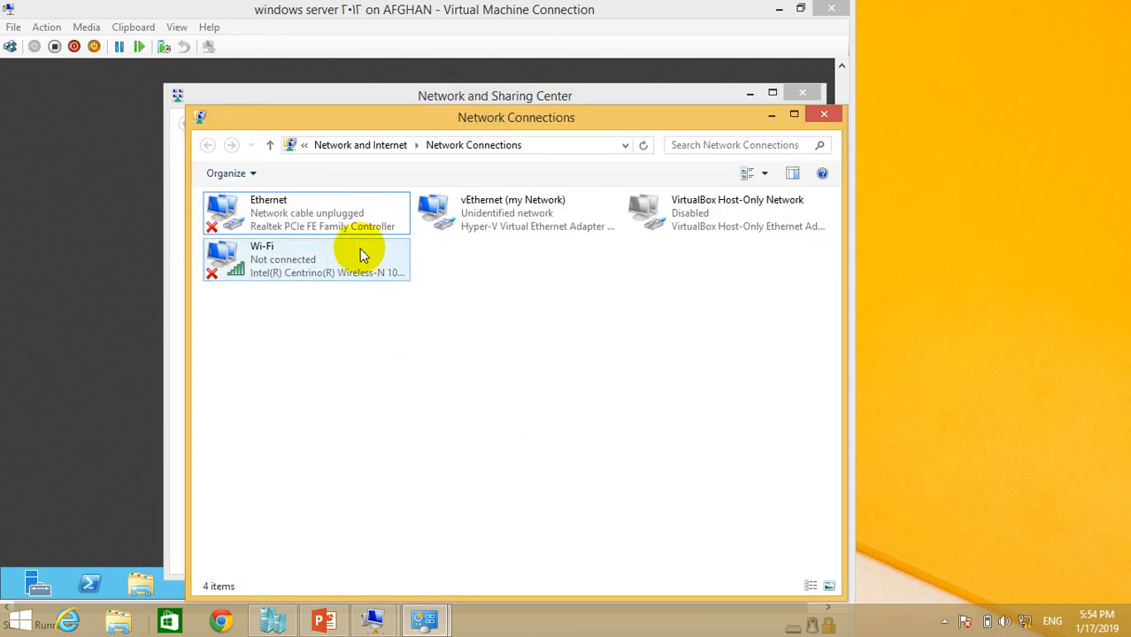
left_click(535, 219)
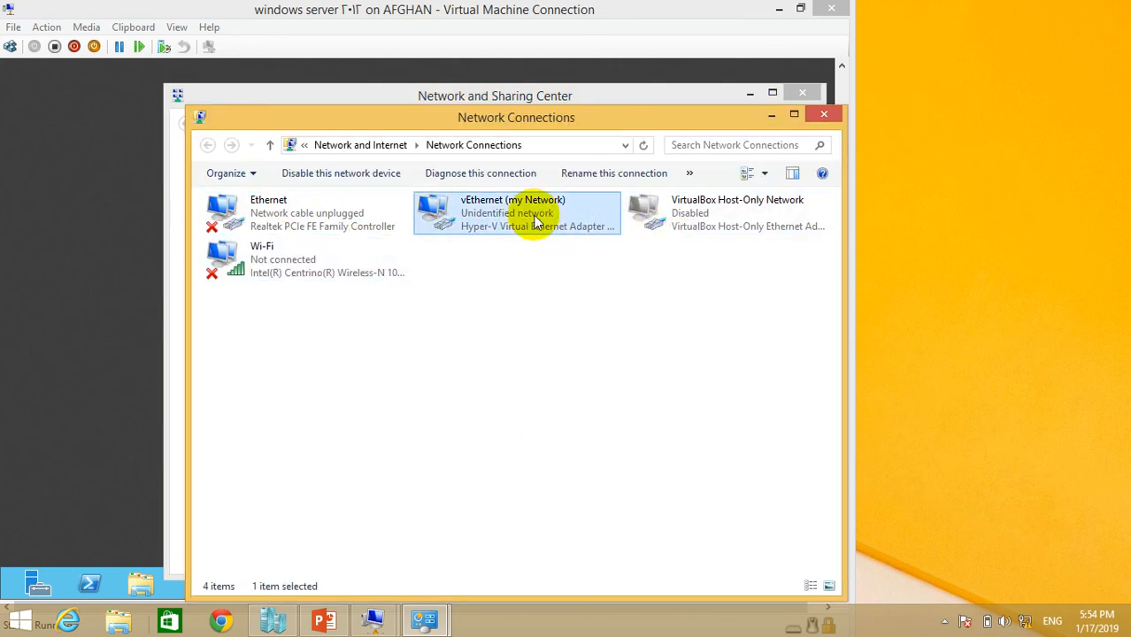
right_click(540, 226)
left_click(607, 372)
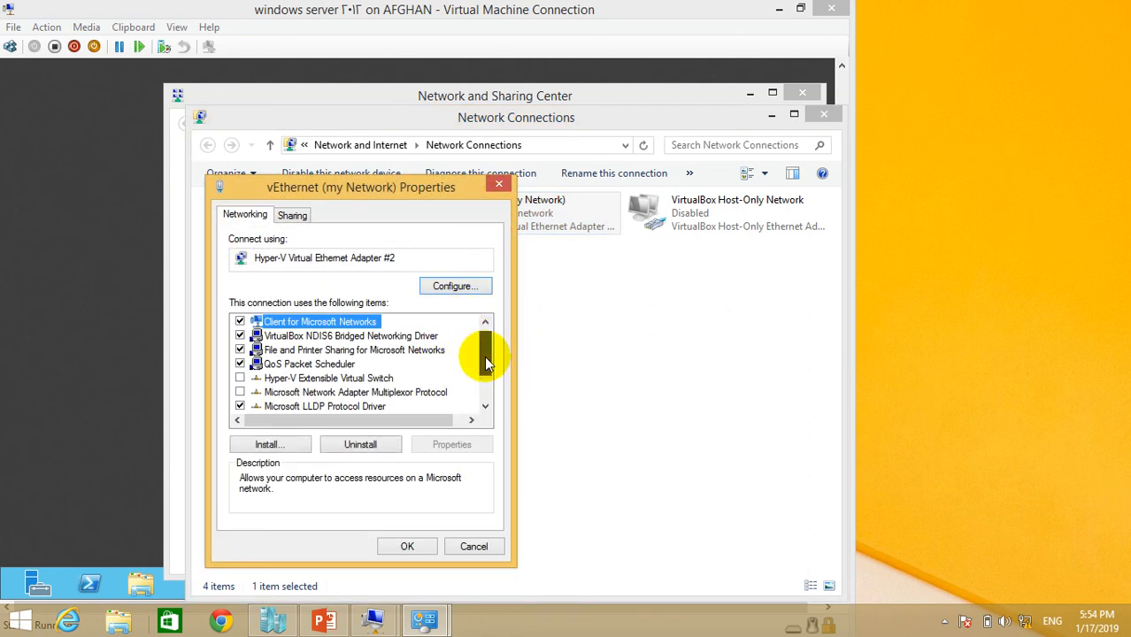
Step: Assign vEthernet (my Network) the static IPv4 address 10.0.0.20 with subnet mask 255.0.0.0 and save the adapter's properties
left_click_drag(485, 351, 485, 374)
left_click(412, 406)
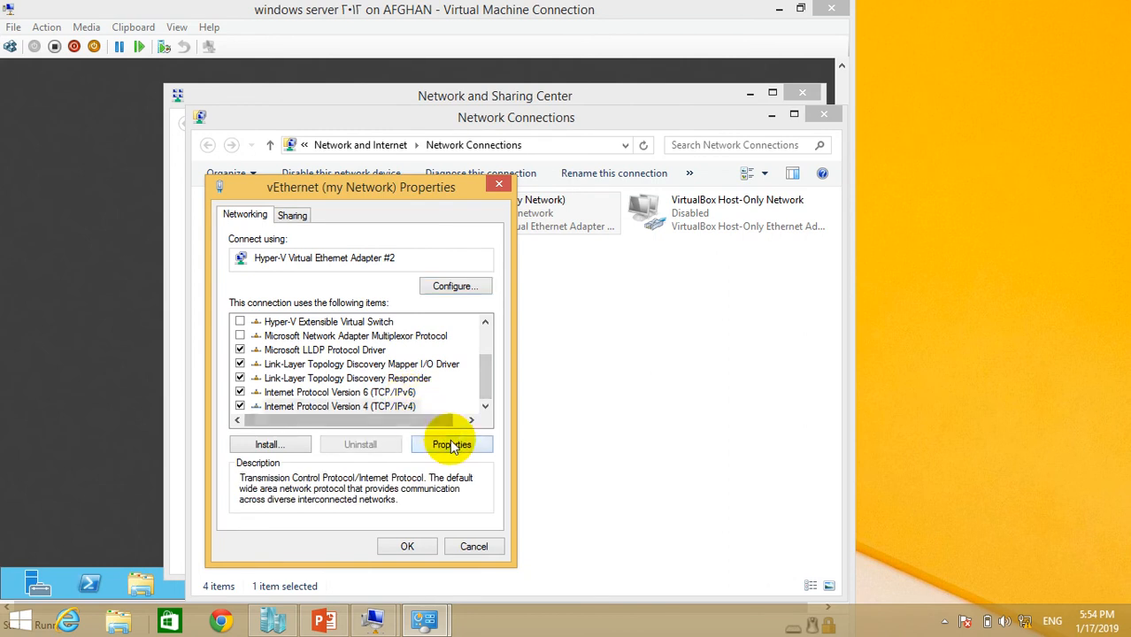
left_click(447, 443)
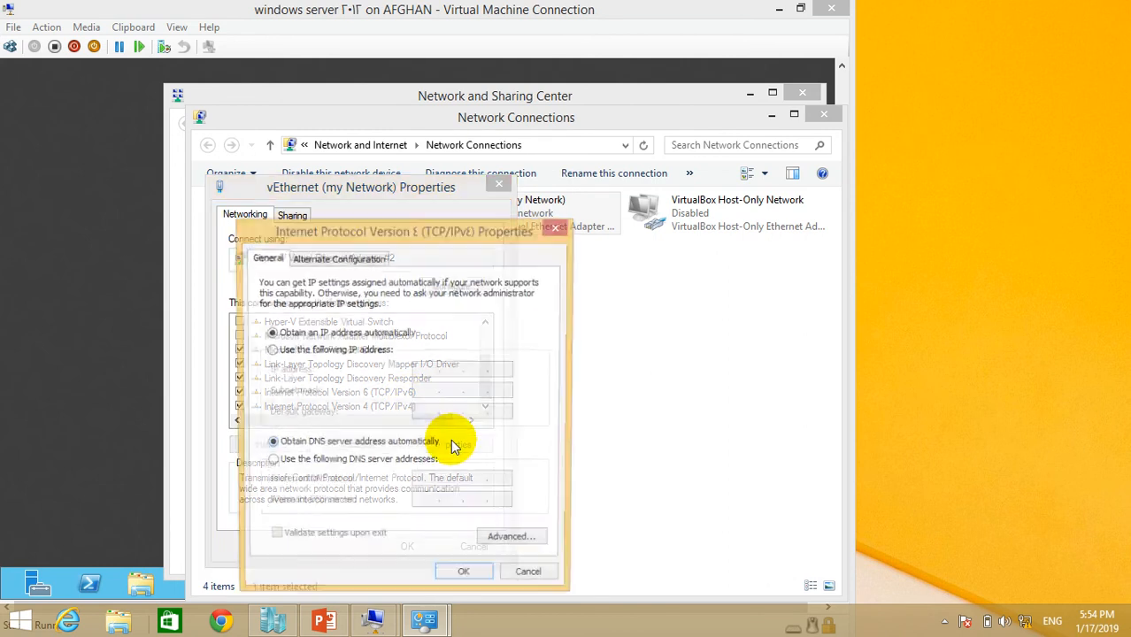
left_click(336, 352)
left_click(430, 370)
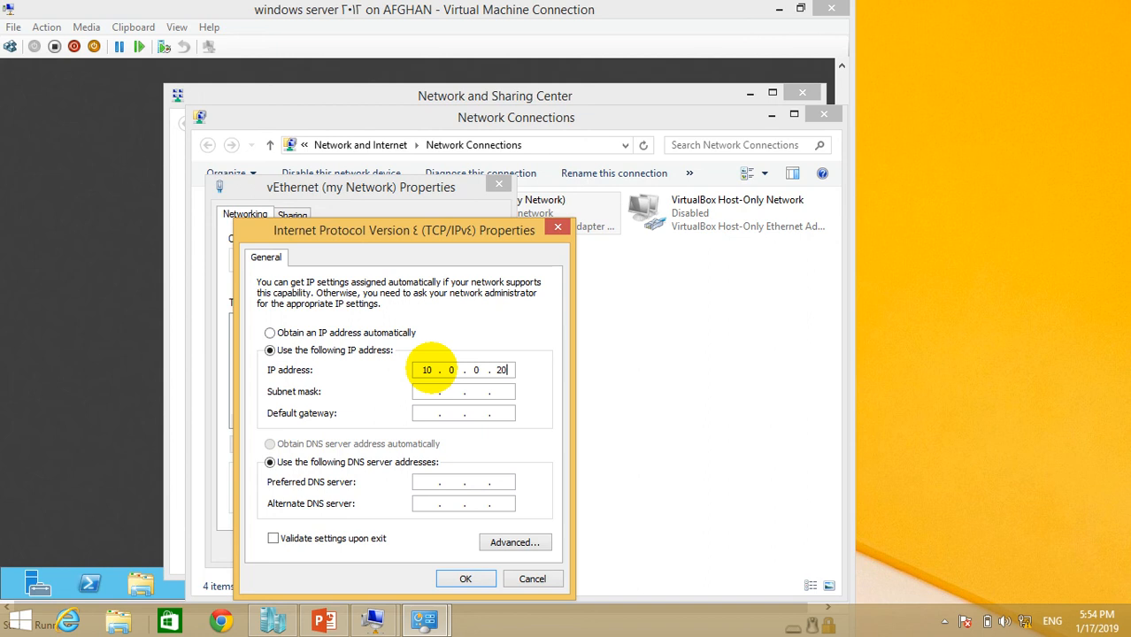
left_click(457, 392)
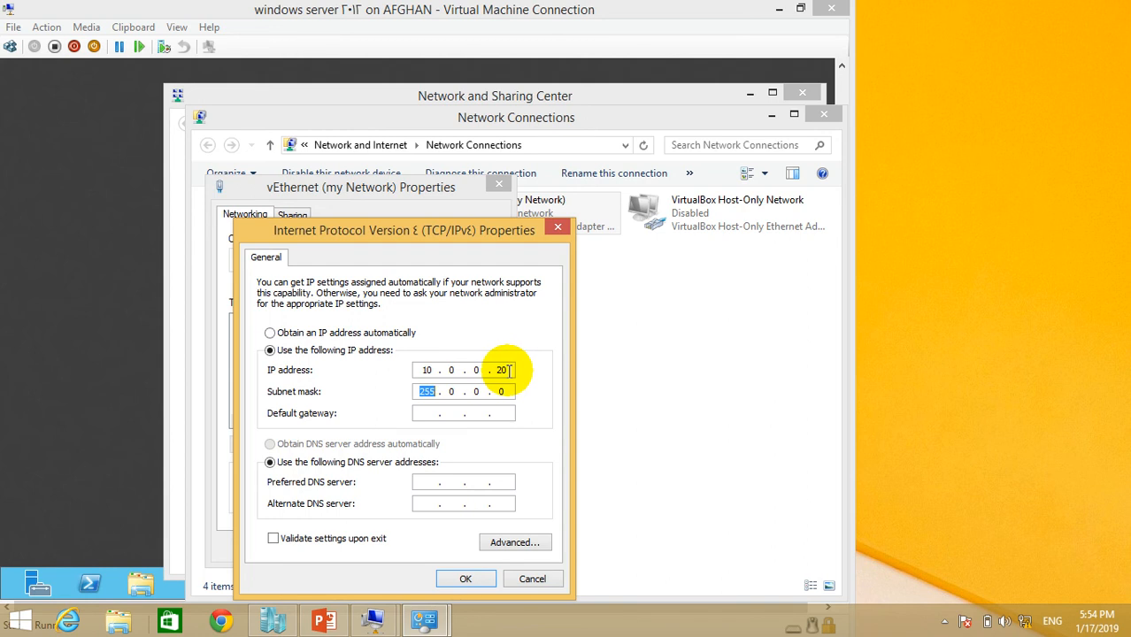
double_click(501, 370)
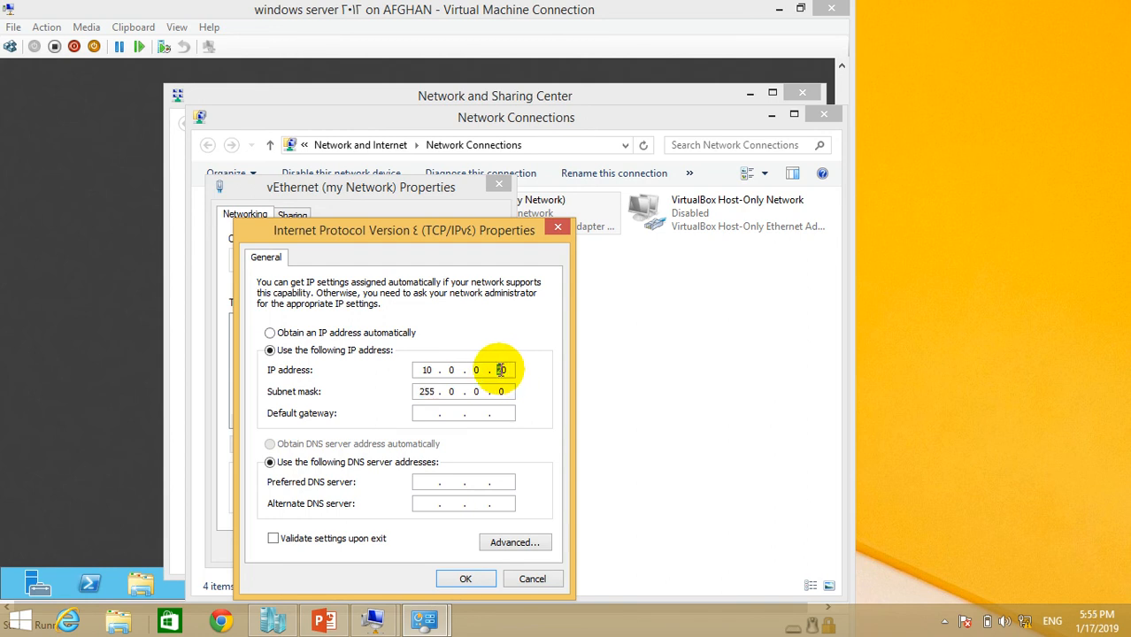
left_click(463, 579)
left_click(425, 549)
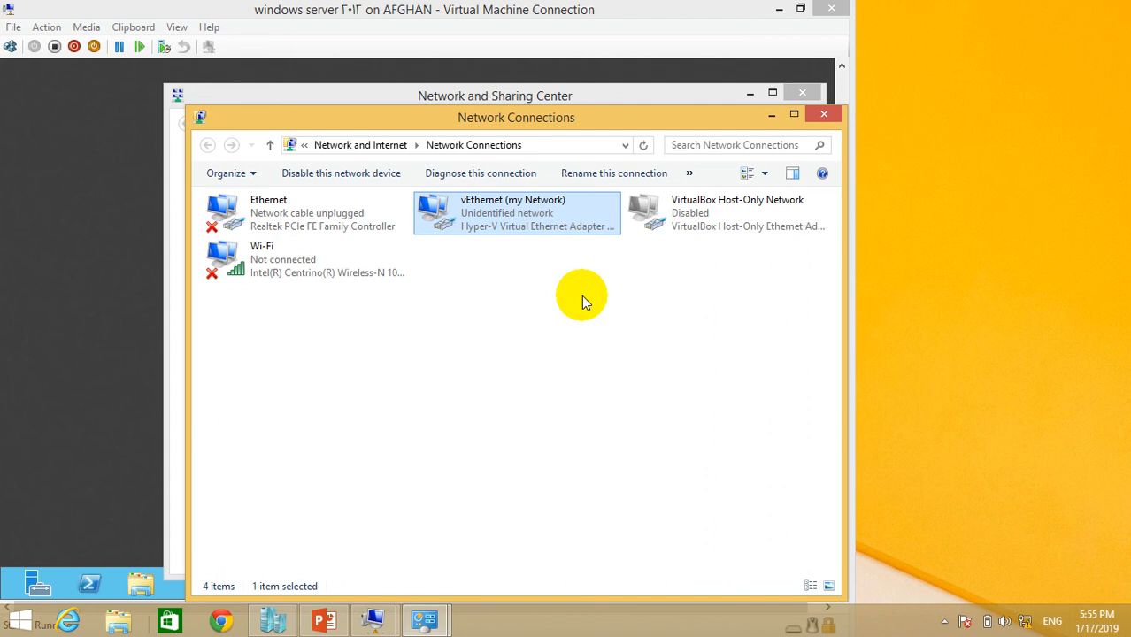
Step: Close the host's Network Connections and Network and Sharing Center windows
left_click(831, 118)
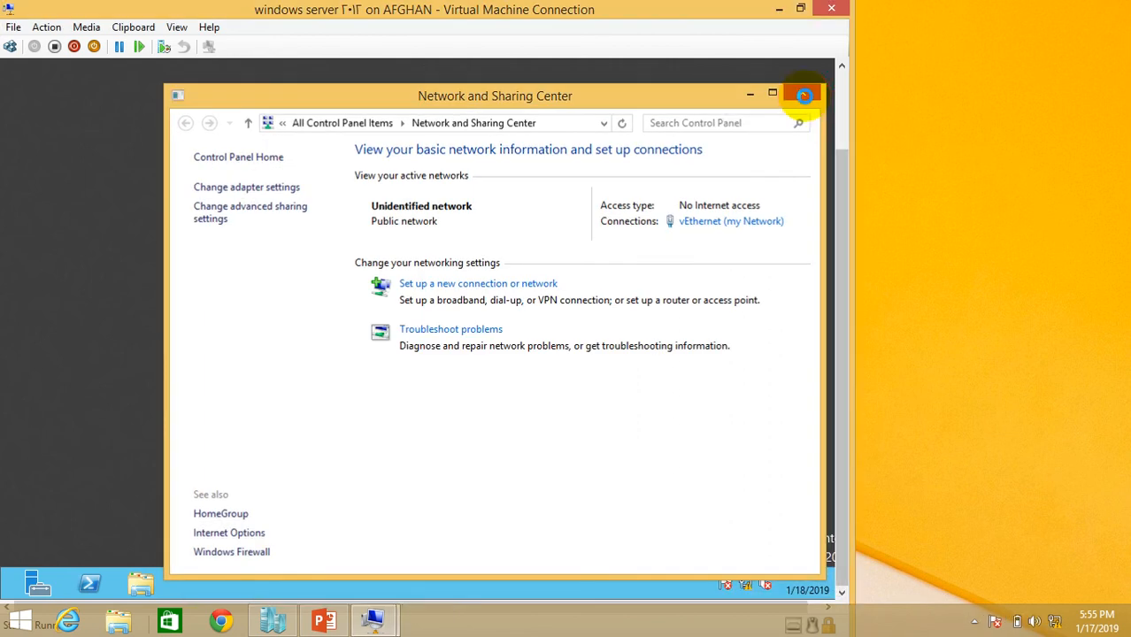
left_click(804, 97)
left_click_drag(598, 15, 728, 2)
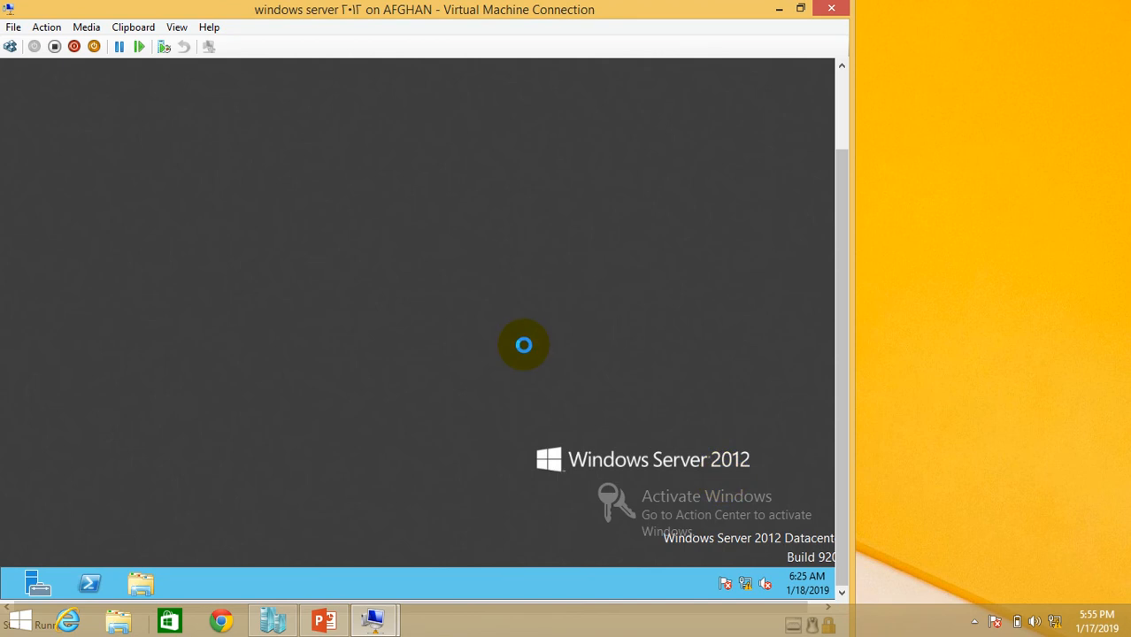
Step: In the windows server 2012 virtual machine, ping 10.0.0.30 from a Command Prompt, closing the prompt when finished
key("super+r")
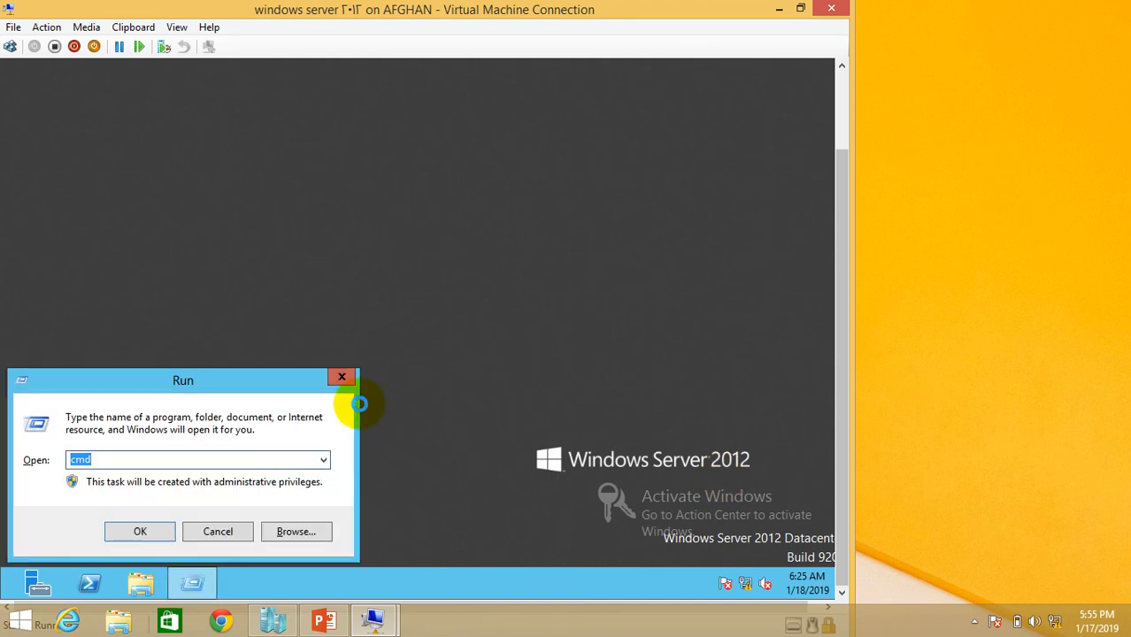
type("cmd")
key("Return")
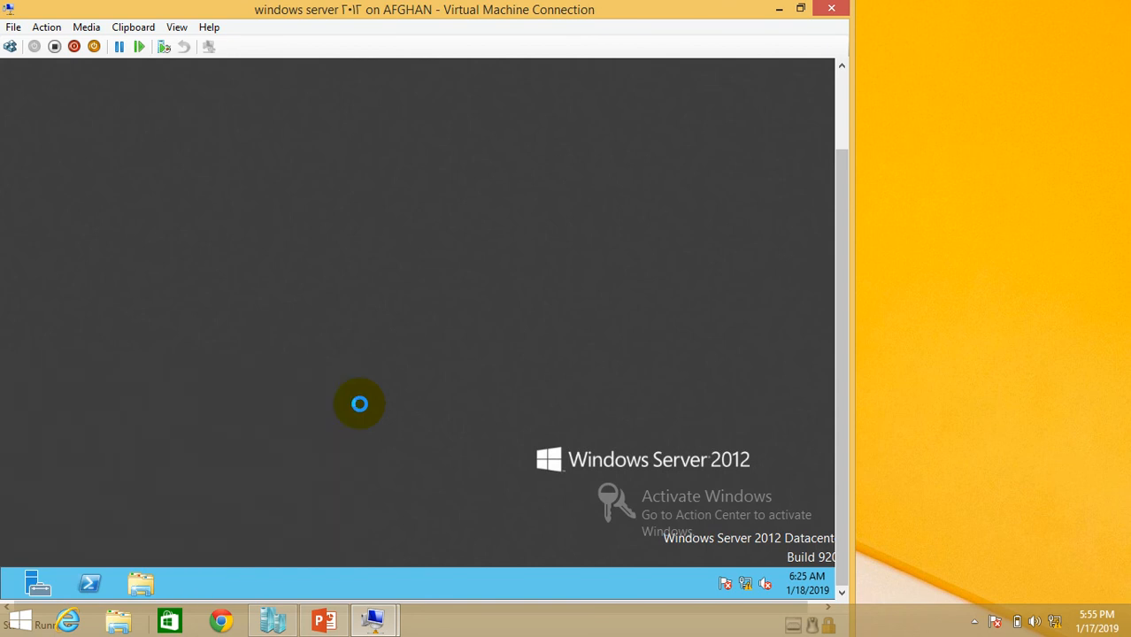
type("pin")
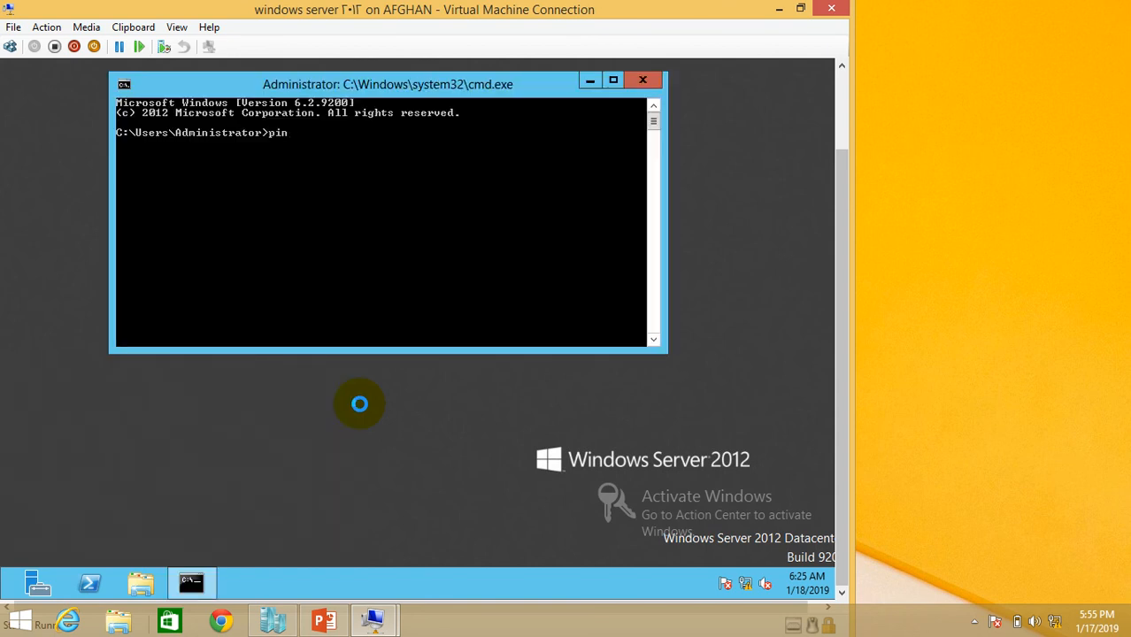
type("g 10.0.0.30")
key("Return")
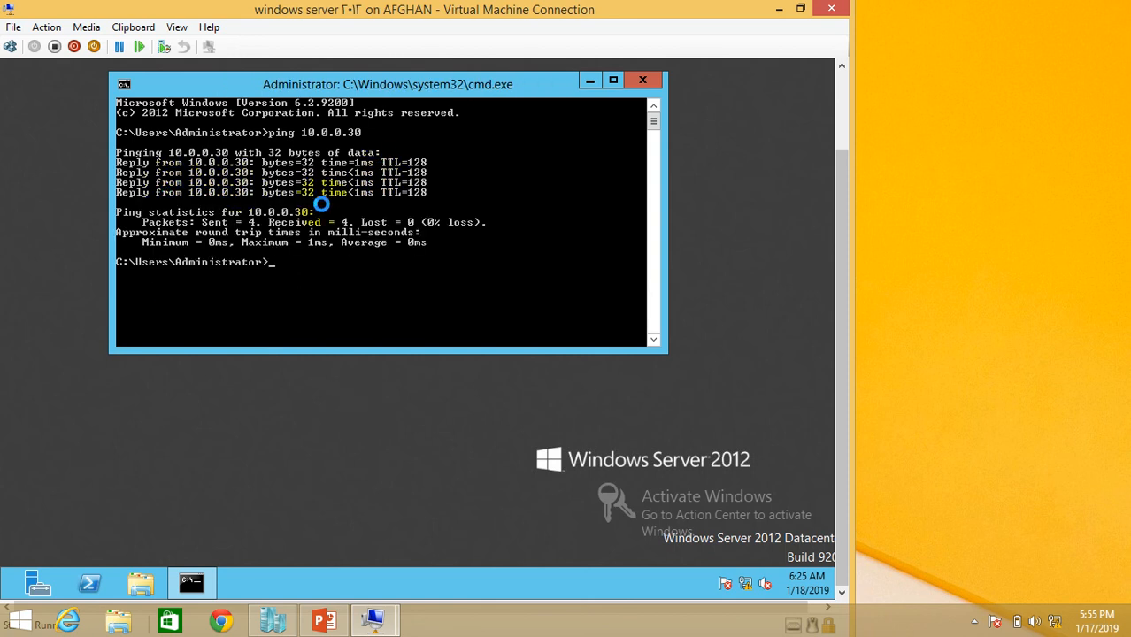
left_click(634, 77)
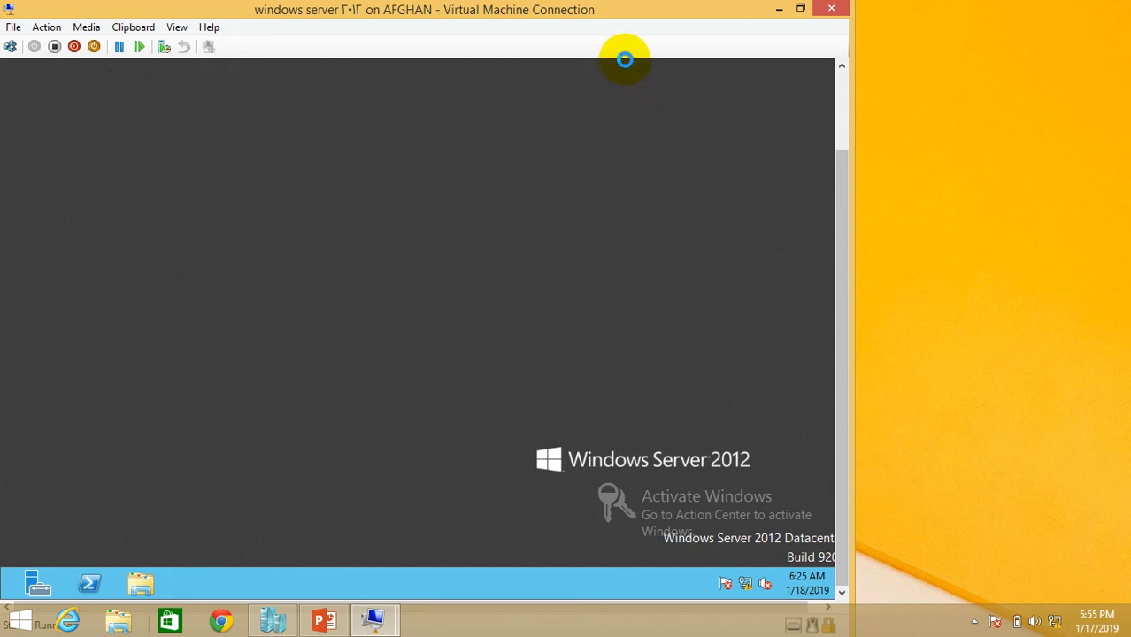
Step: Restore the windows server 2012 connection window to a smaller size and bring up the Windows 7 virtual machine as a restored window
left_click_drag(619, 13, 601, 144)
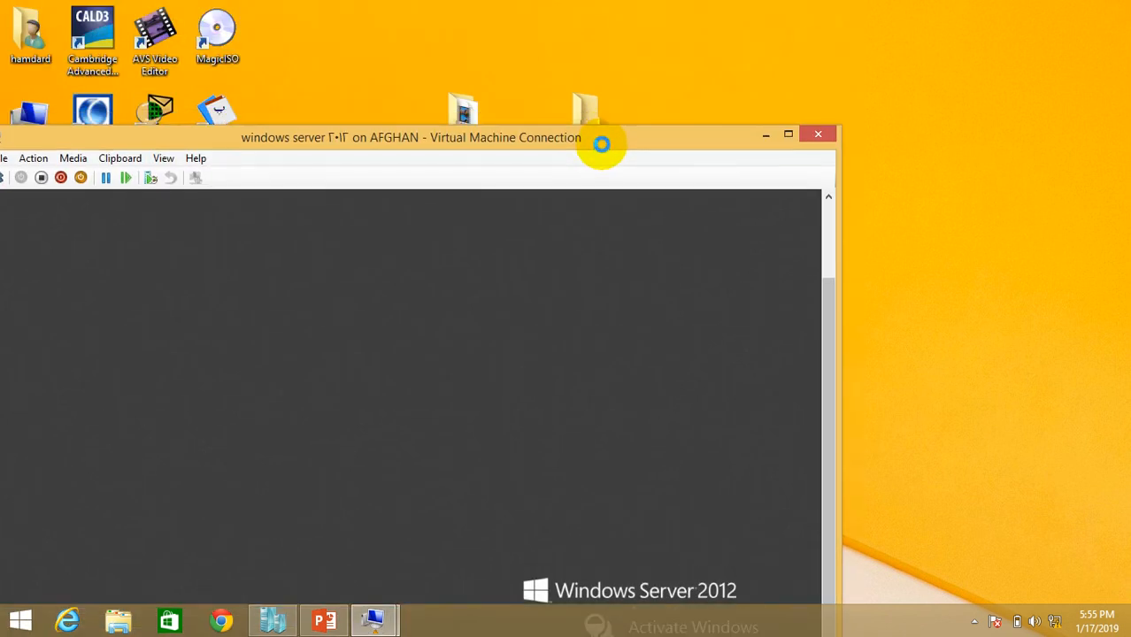
mouse_move(379, 622)
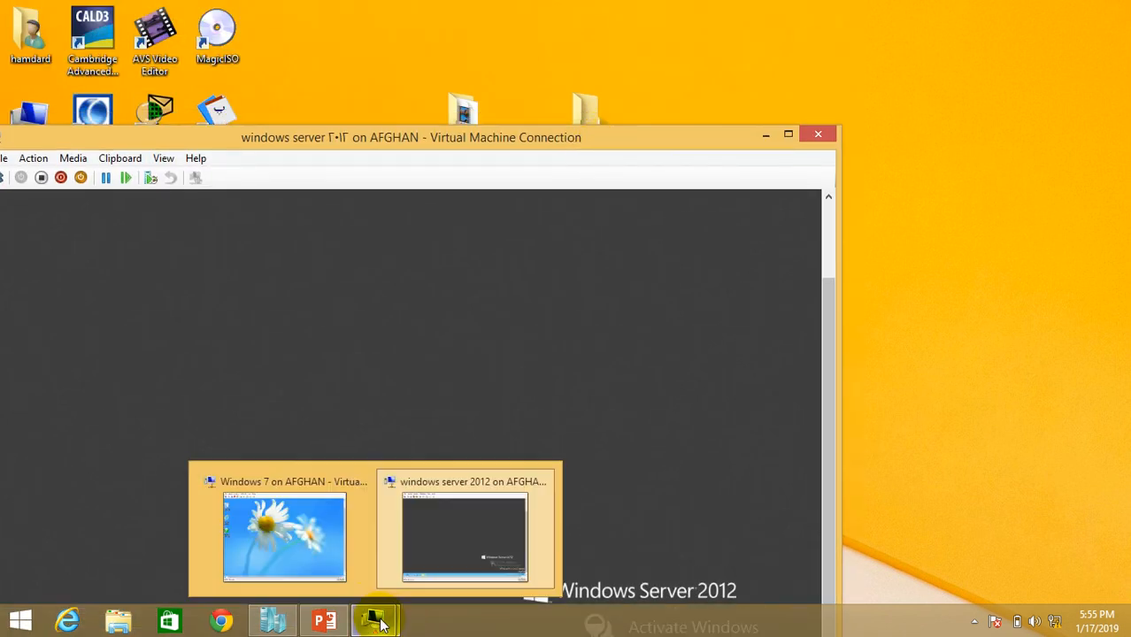
left_click(303, 557)
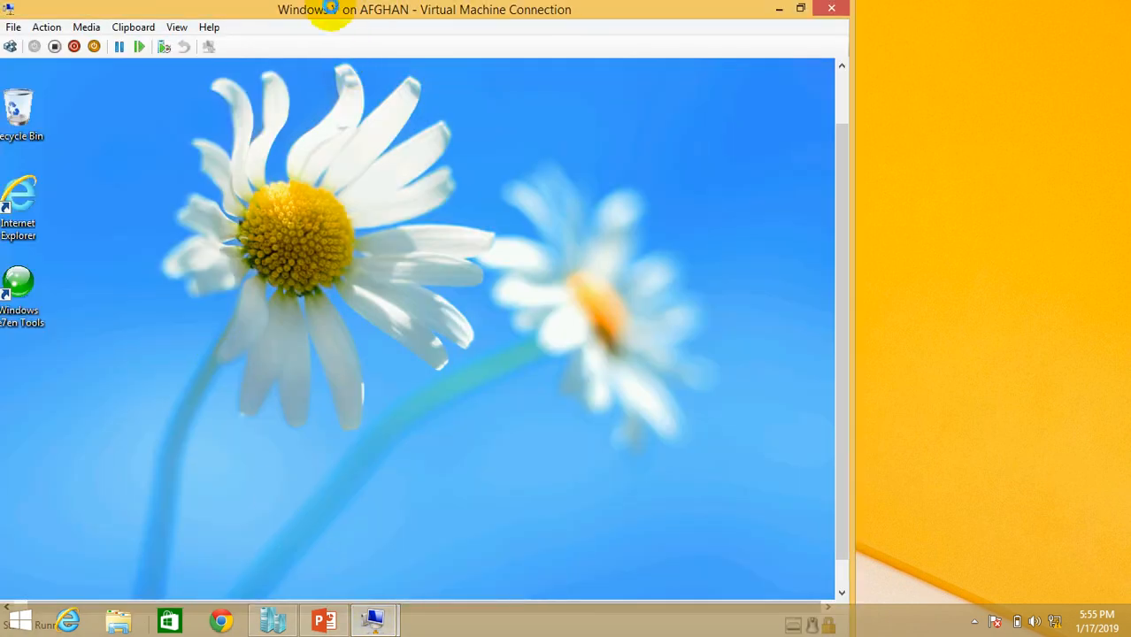
left_click_drag(328, 11, 552, 17)
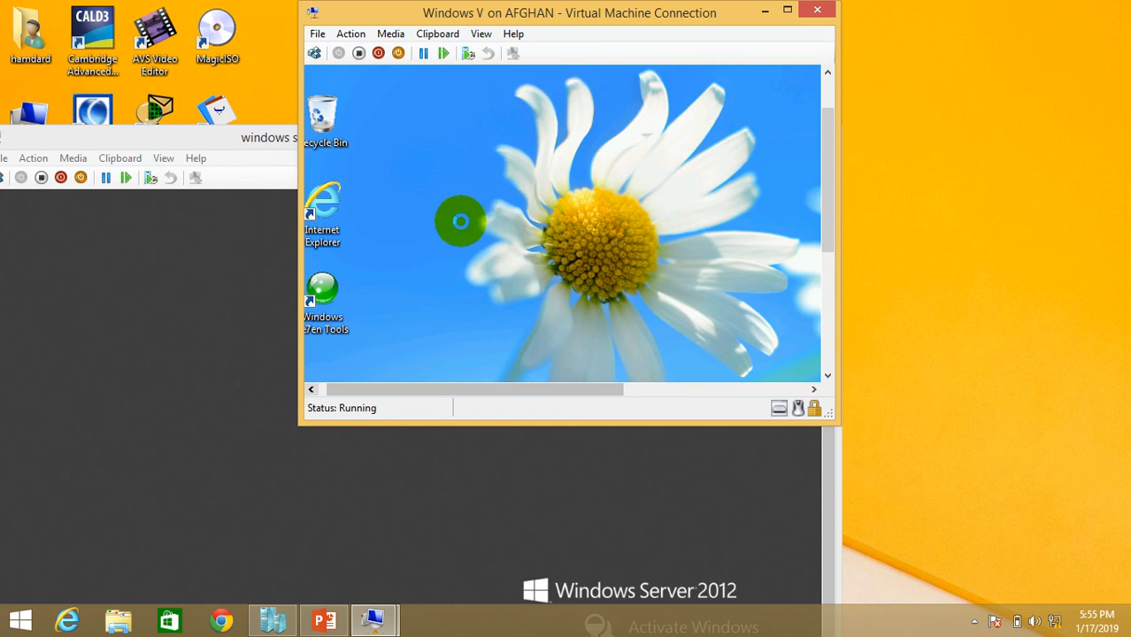
Step: Open a Command Prompt in the Windows 7 virtual machine by running cmd
left_click_drag(551, 390, 504, 385)
left_click_drag(823, 197, 818, 314)
left_click(414, 329)
type("cmd")
left_click(420, 329)
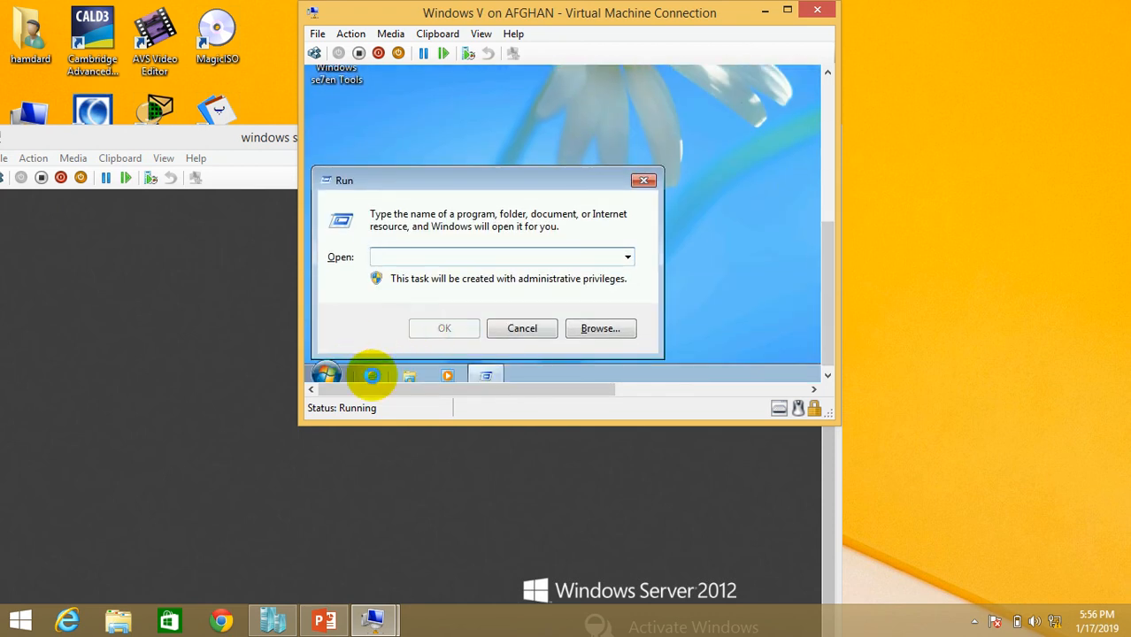
left_click(328, 372)
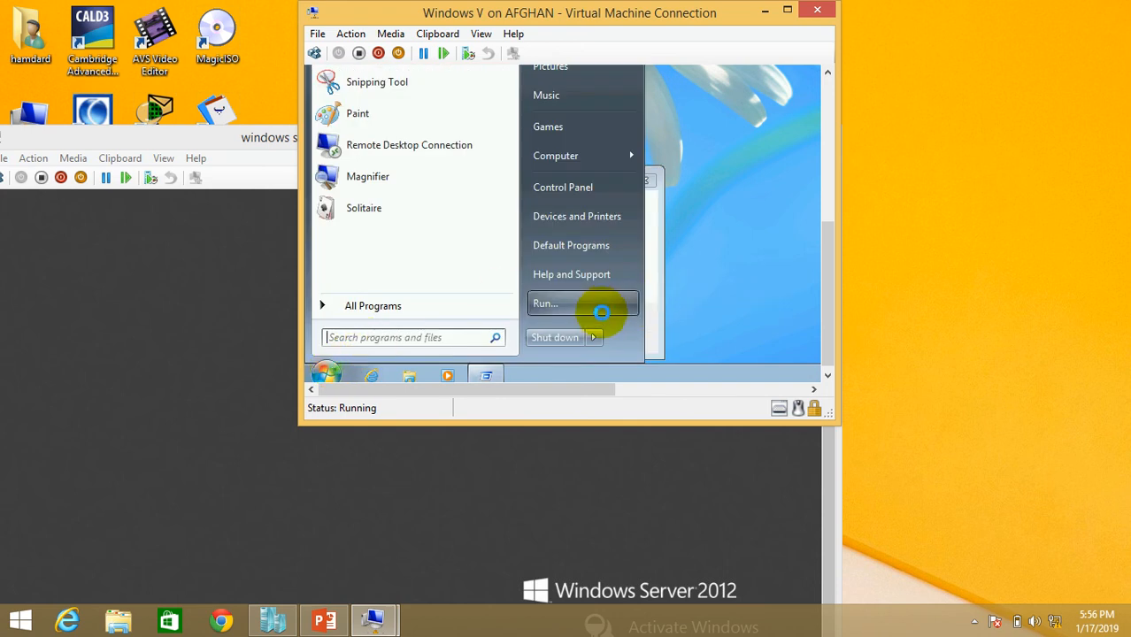
left_click(599, 307)
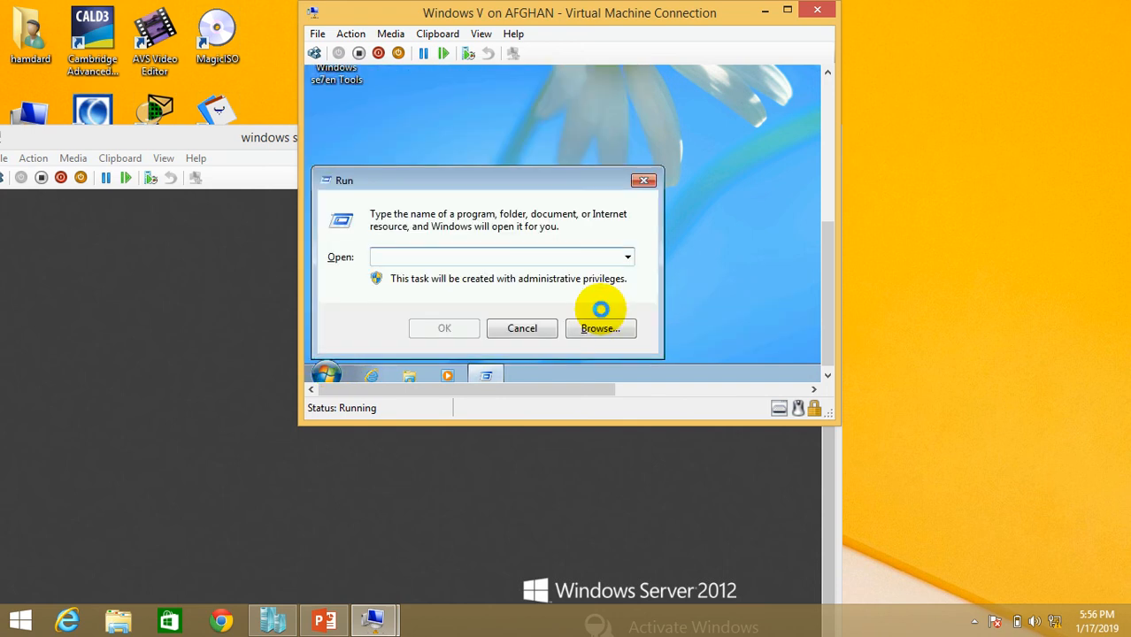
type("cmd")
key("Return")
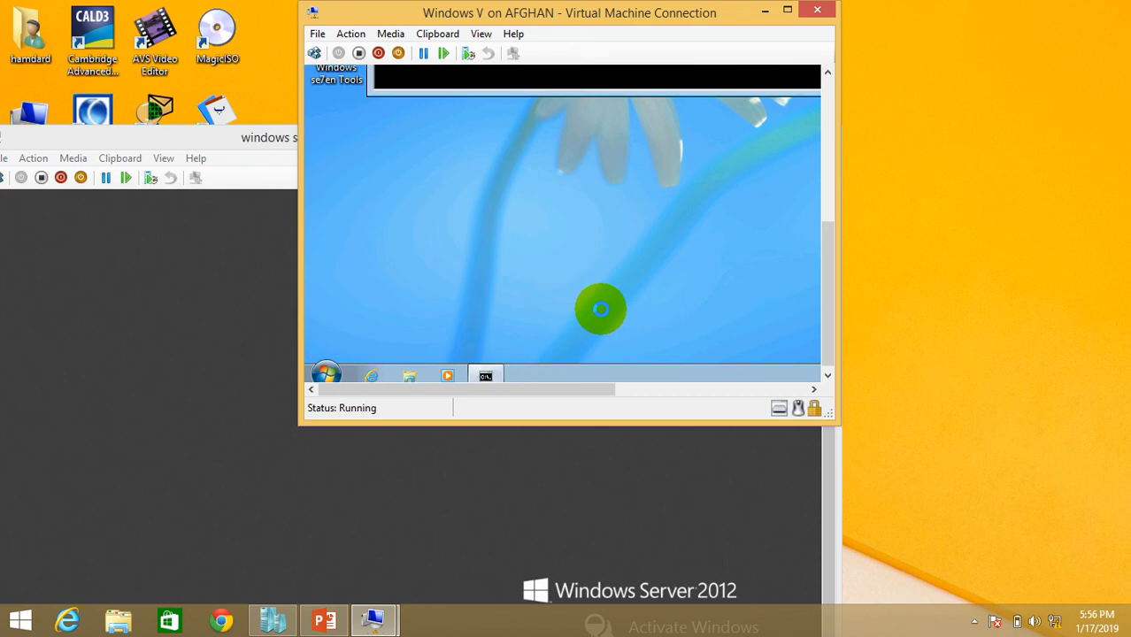
Step: Maximize the Windows 7 connection window and ping the server at 10.0.0.10 from its Command Prompt
left_click(785, 9)
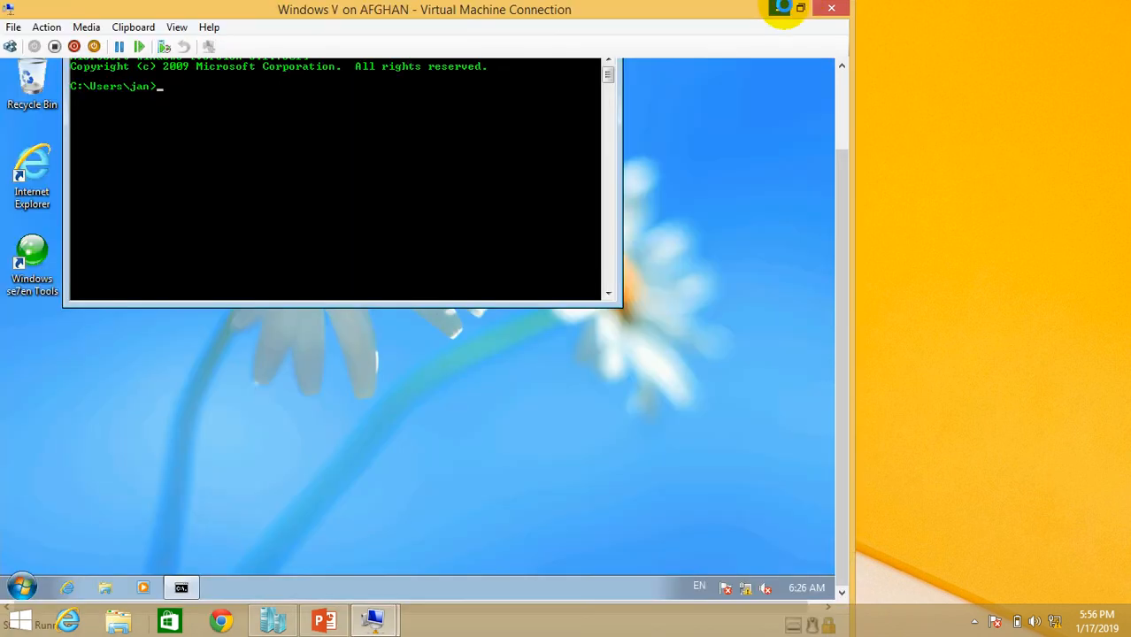
type("pi")
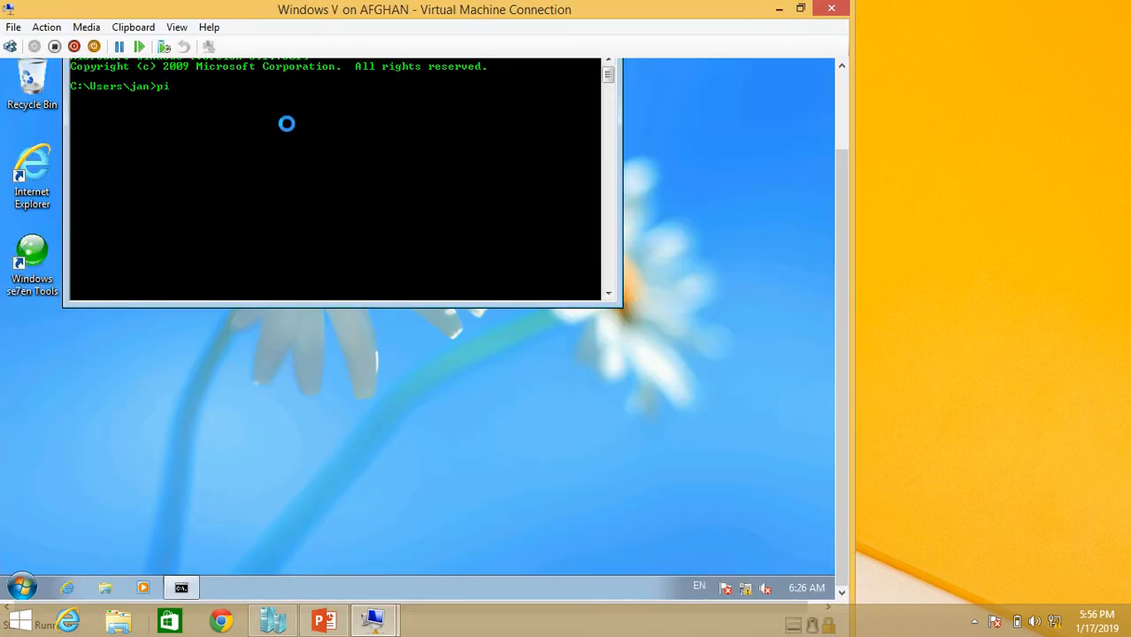
type("ng 10.0.0.10")
key("Return")
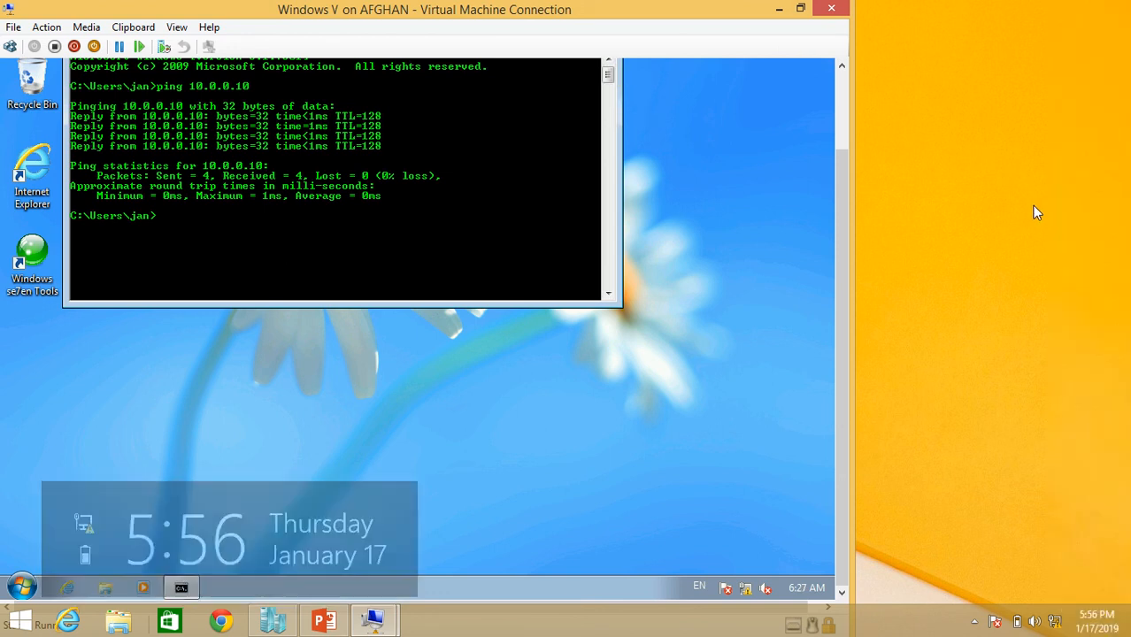
Step: From the Windows 7 Command Prompt, ping the host computer at 10.0.0.20
left_click(1036, 206)
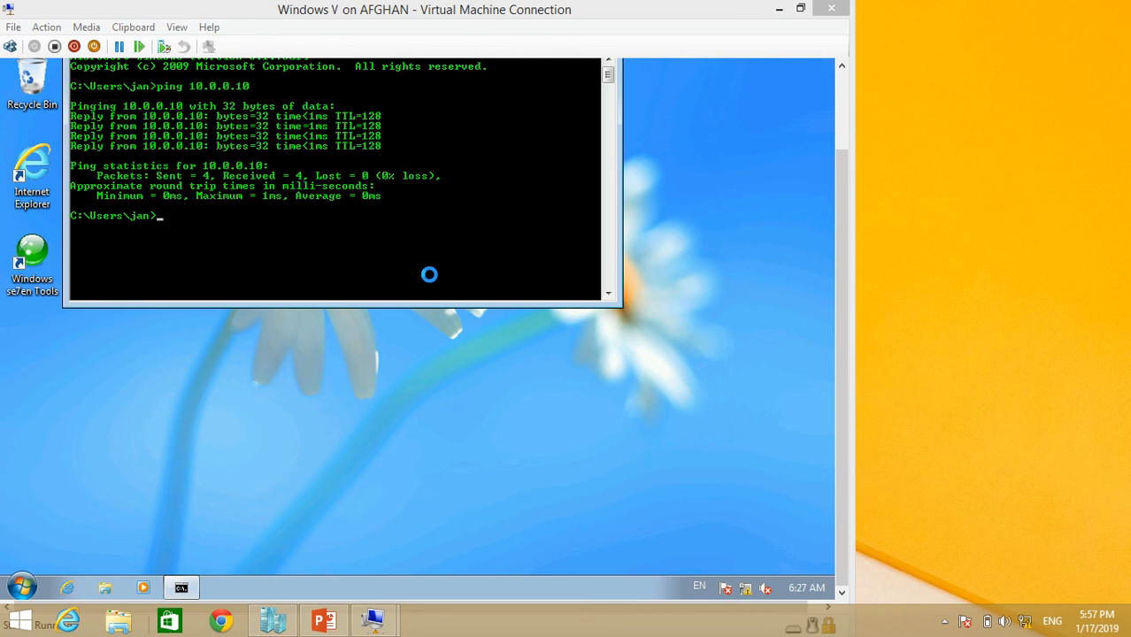
left_click(406, 248)
type("ping 10")
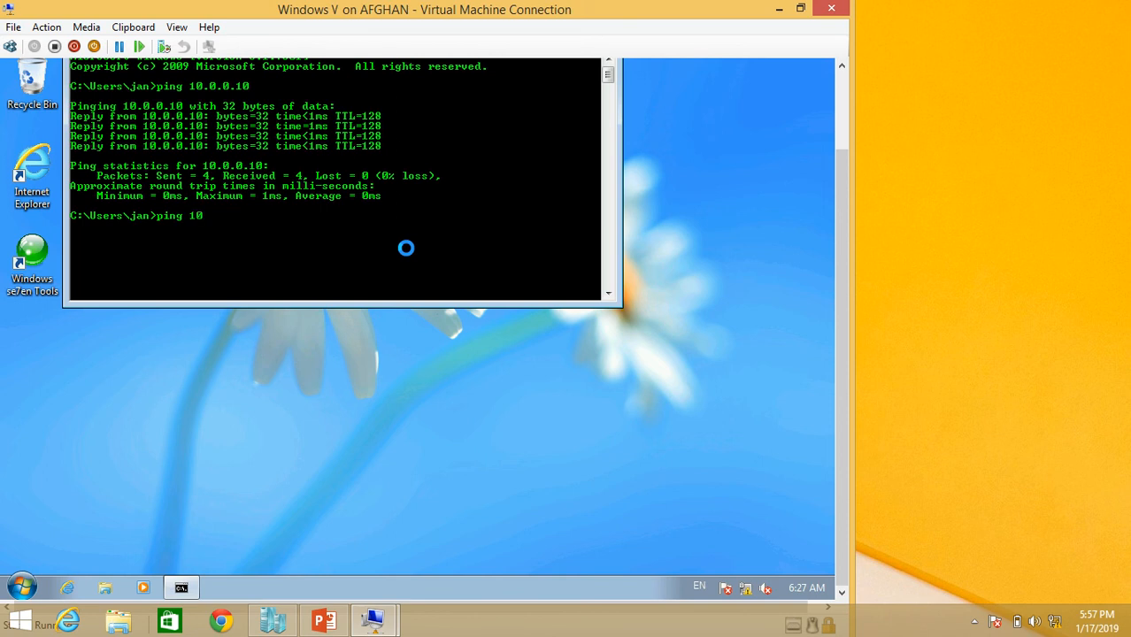
type(".0.0")
type(".")
type("30")
key("BackSpace")
key("BackSpace")
type("20")
key("Return")
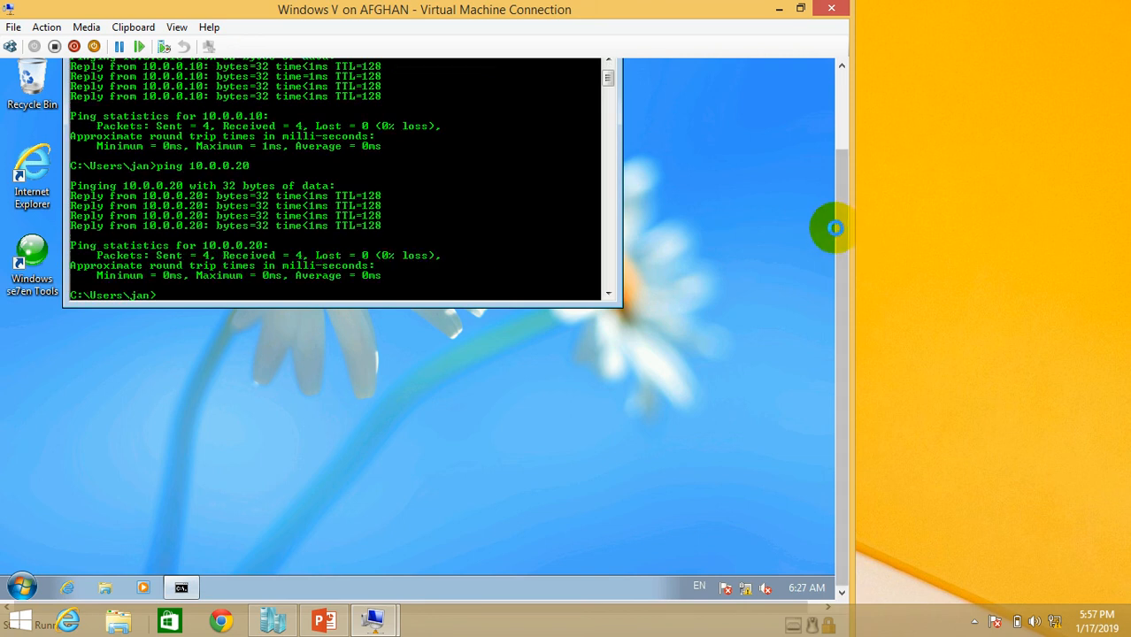
Step: Minimize both virtual machine connection windows and open a Command Prompt on the host by running cmd
left_click(893, 224)
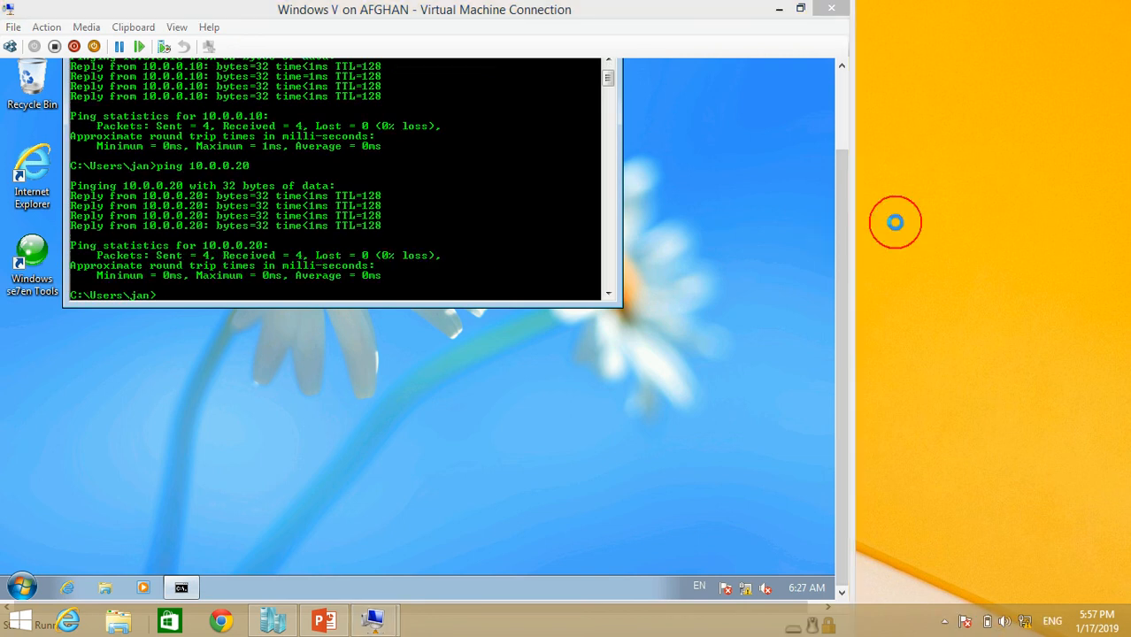
left_click(776, 9)
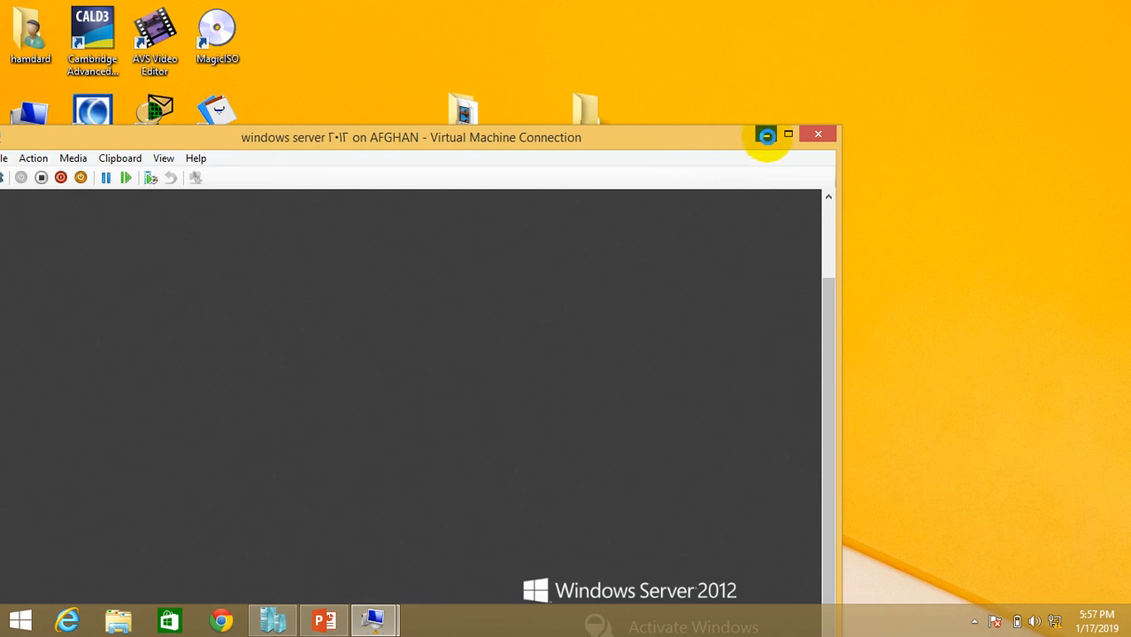
left_click(767, 136)
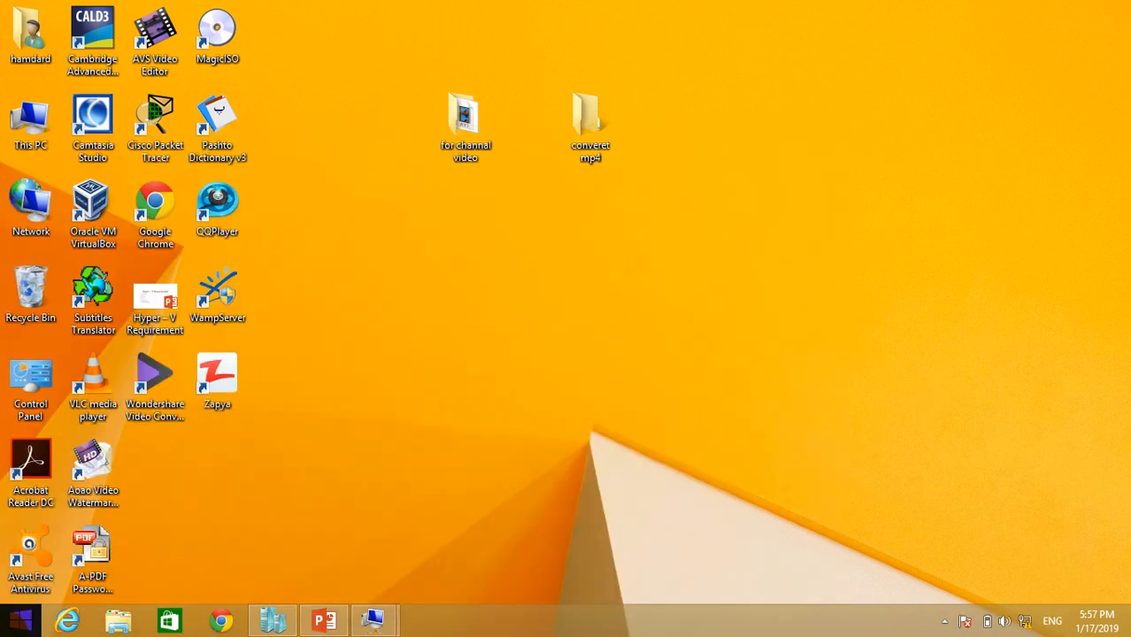
key("super+r")
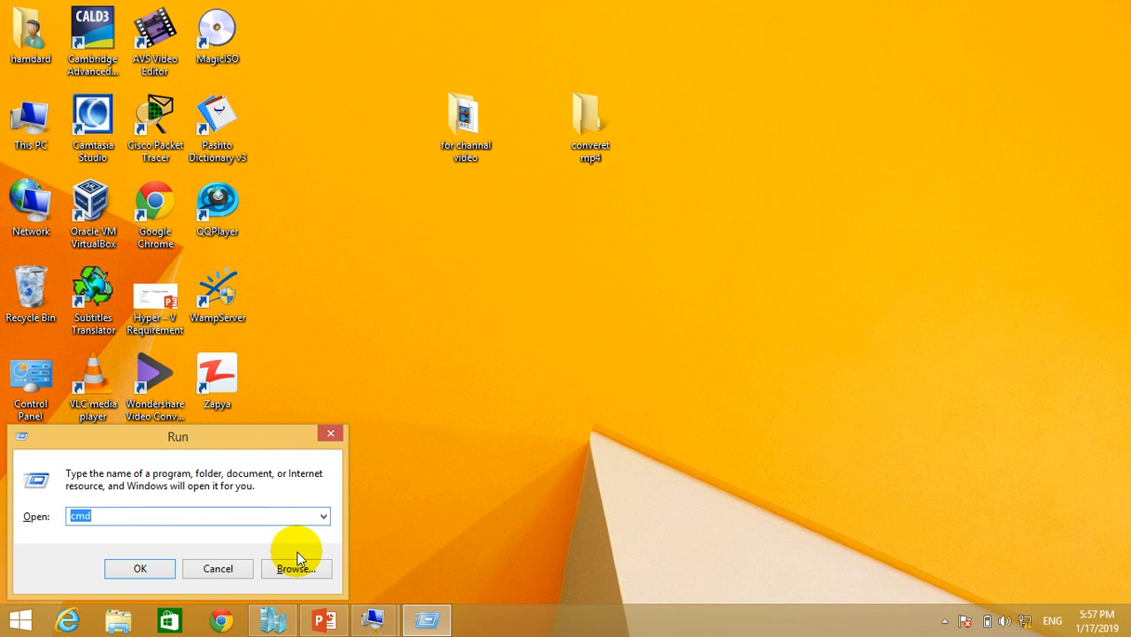
type("cmd")
key("Return")
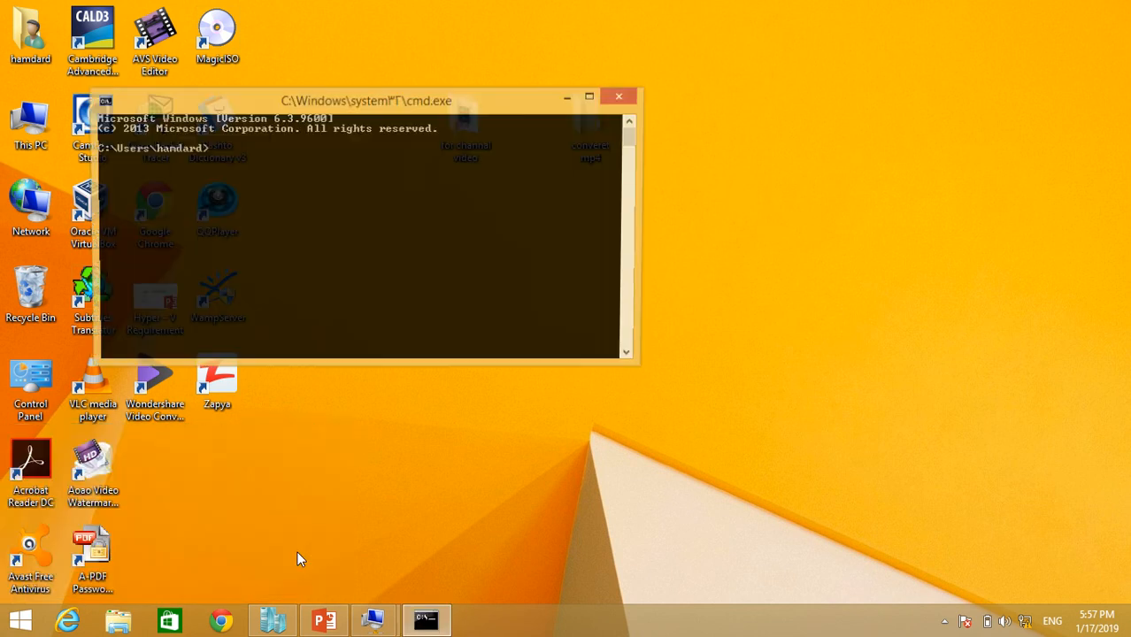
Step: From the host's Command Prompt, ping the virtual machines at 10.0.0.10 and 10.0.0.30
type("ping 10.0.0.10")
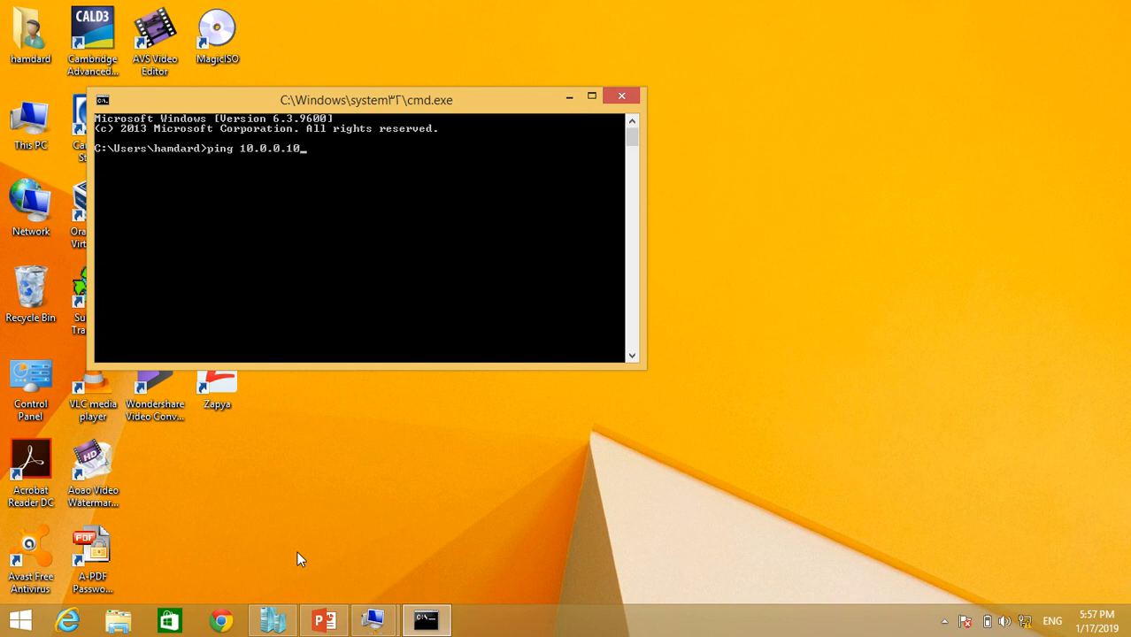
key("Return")
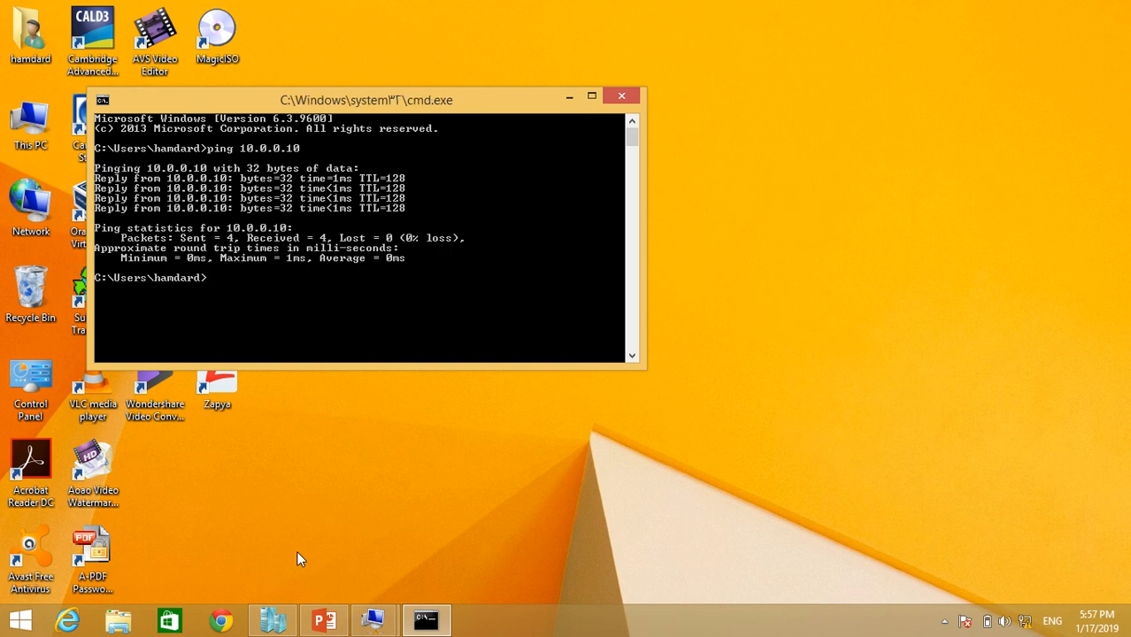
type("ping 10.0.0.30")
key("Return")
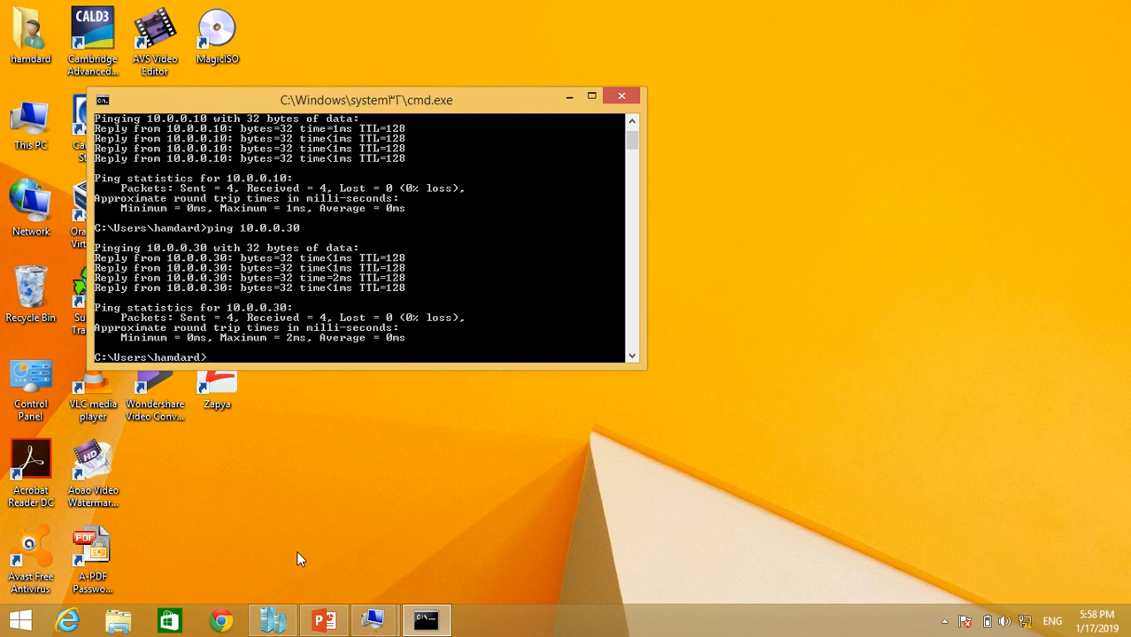
left_click(944, 620)
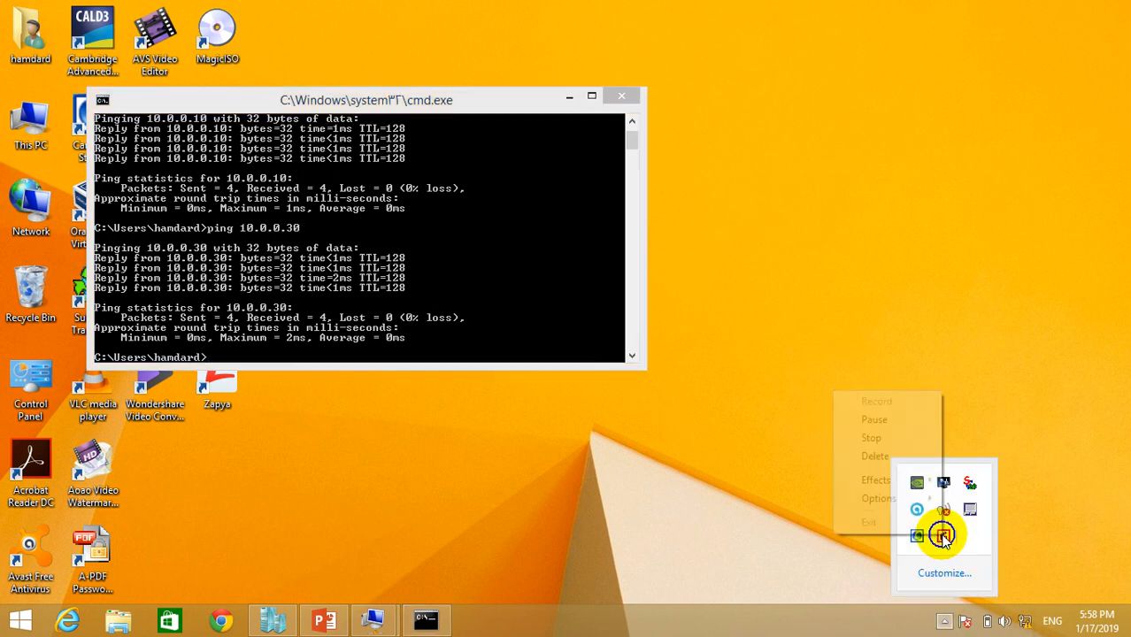